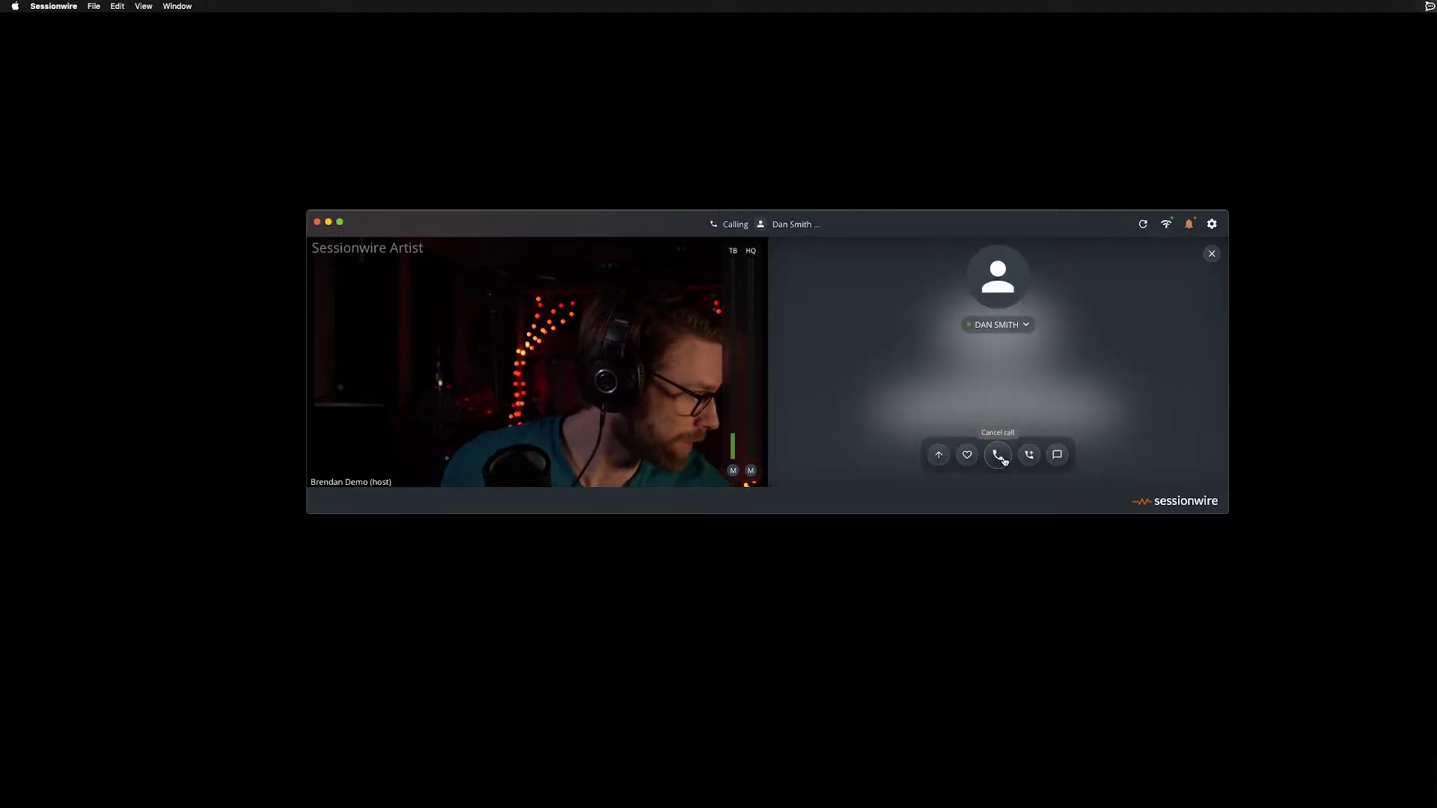
Call the selected contact, and enlarge and reposition the video call window near the middle of the screen.
left_click(1000, 456)
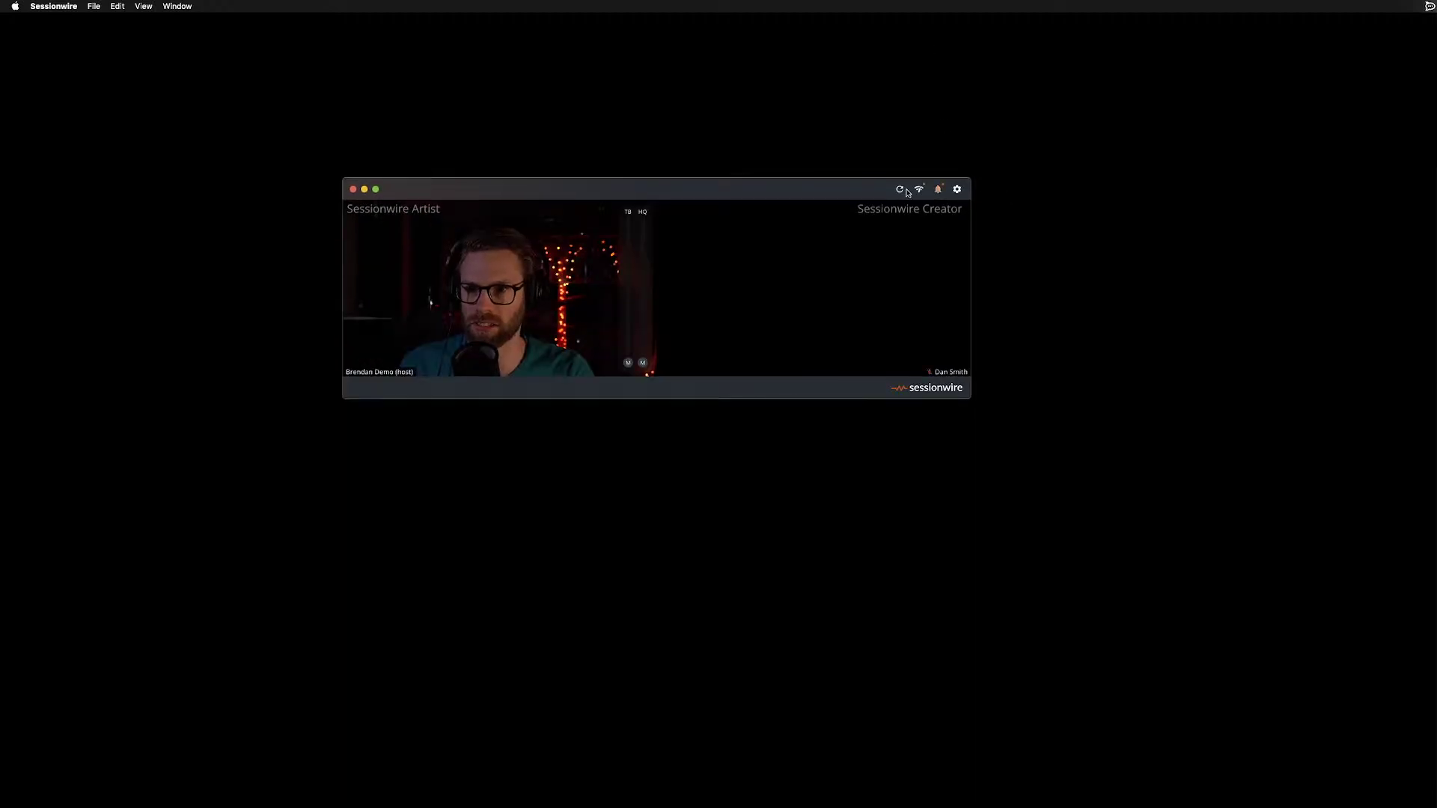
left_click_drag(833, 194, 953, 190)
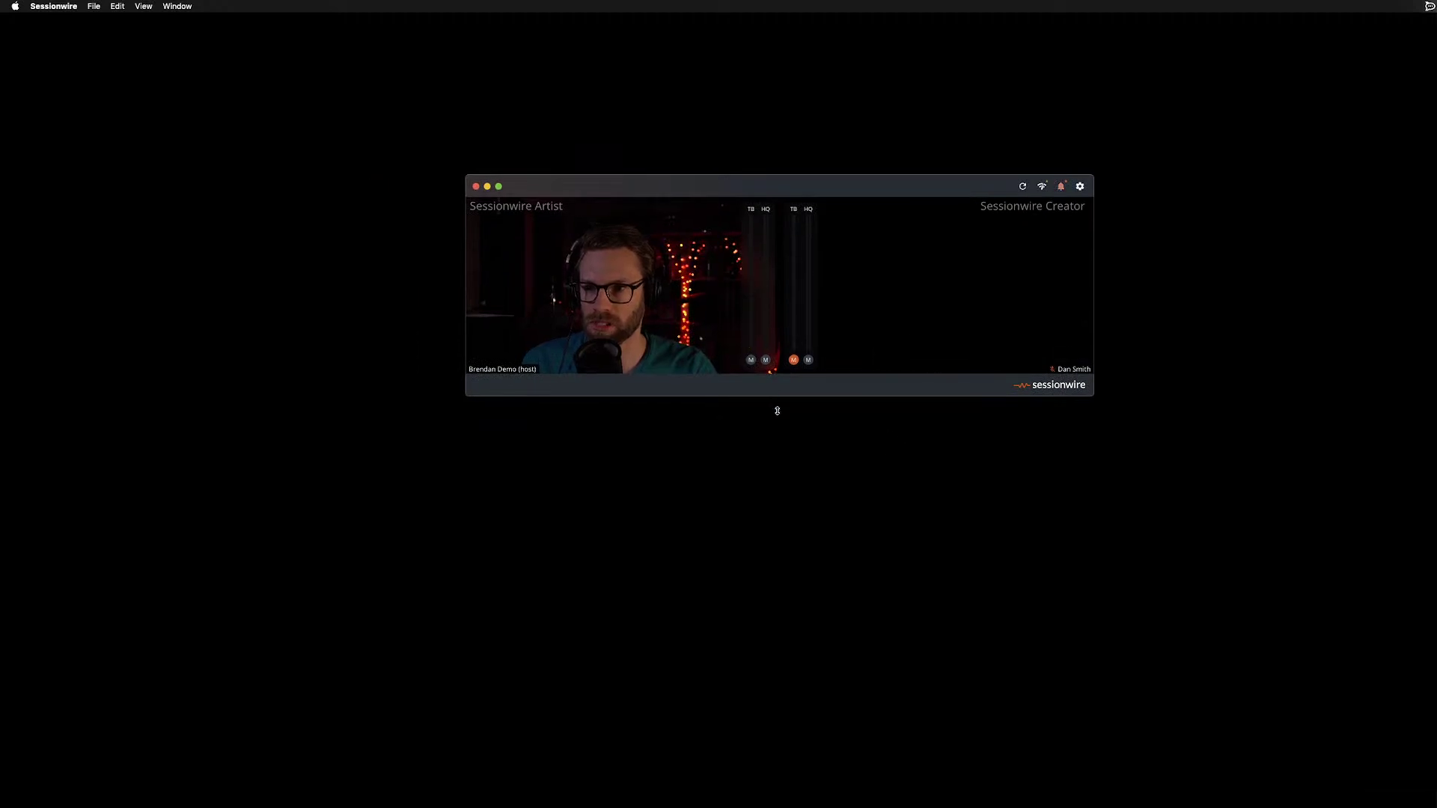
left_click_drag(774, 398, 789, 558)
left_click_drag(860, 192, 801, 175)
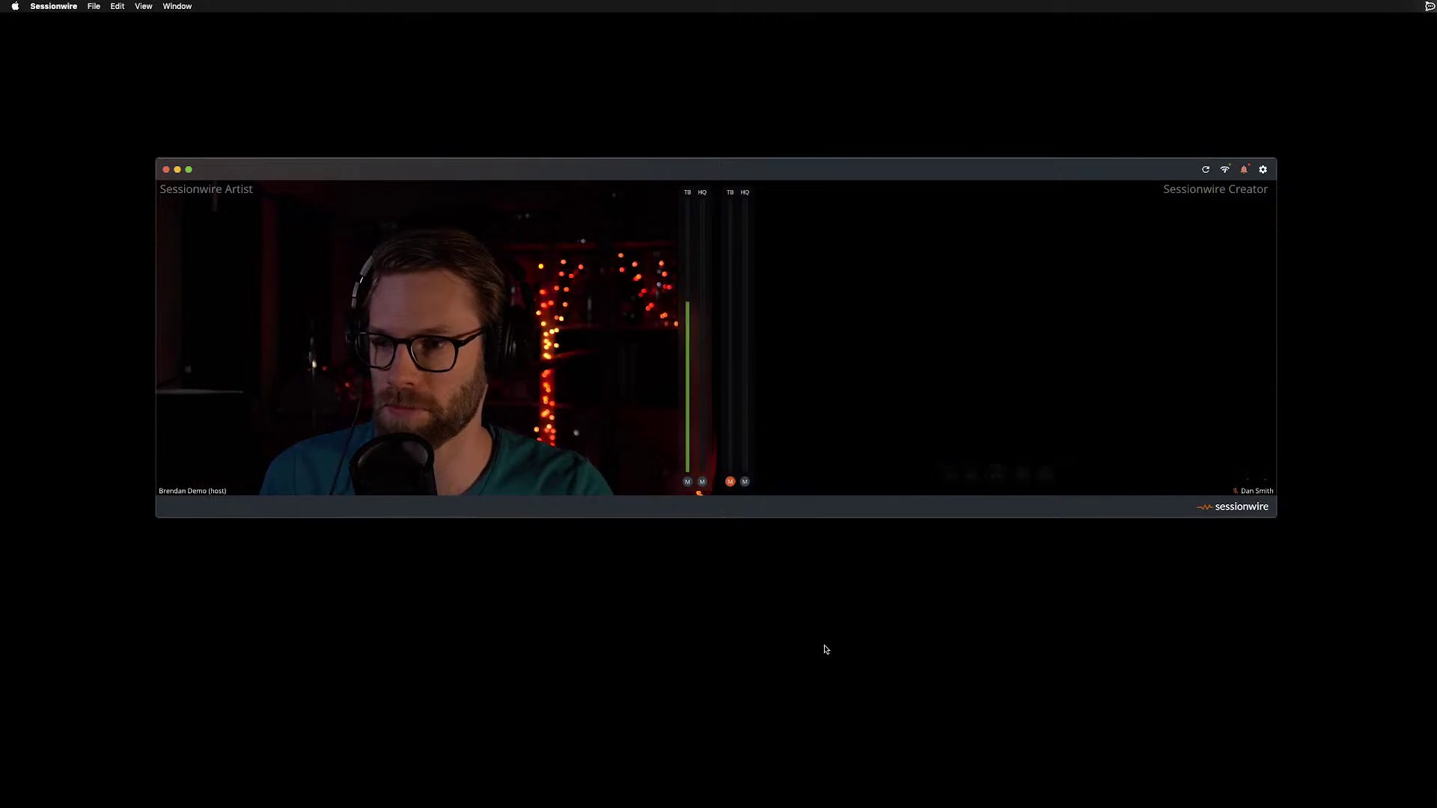
Switch the talkback microphone to HD Pro Webcam C920 and back to Default - Orion Studio III USB.
mouse_move(970, 494)
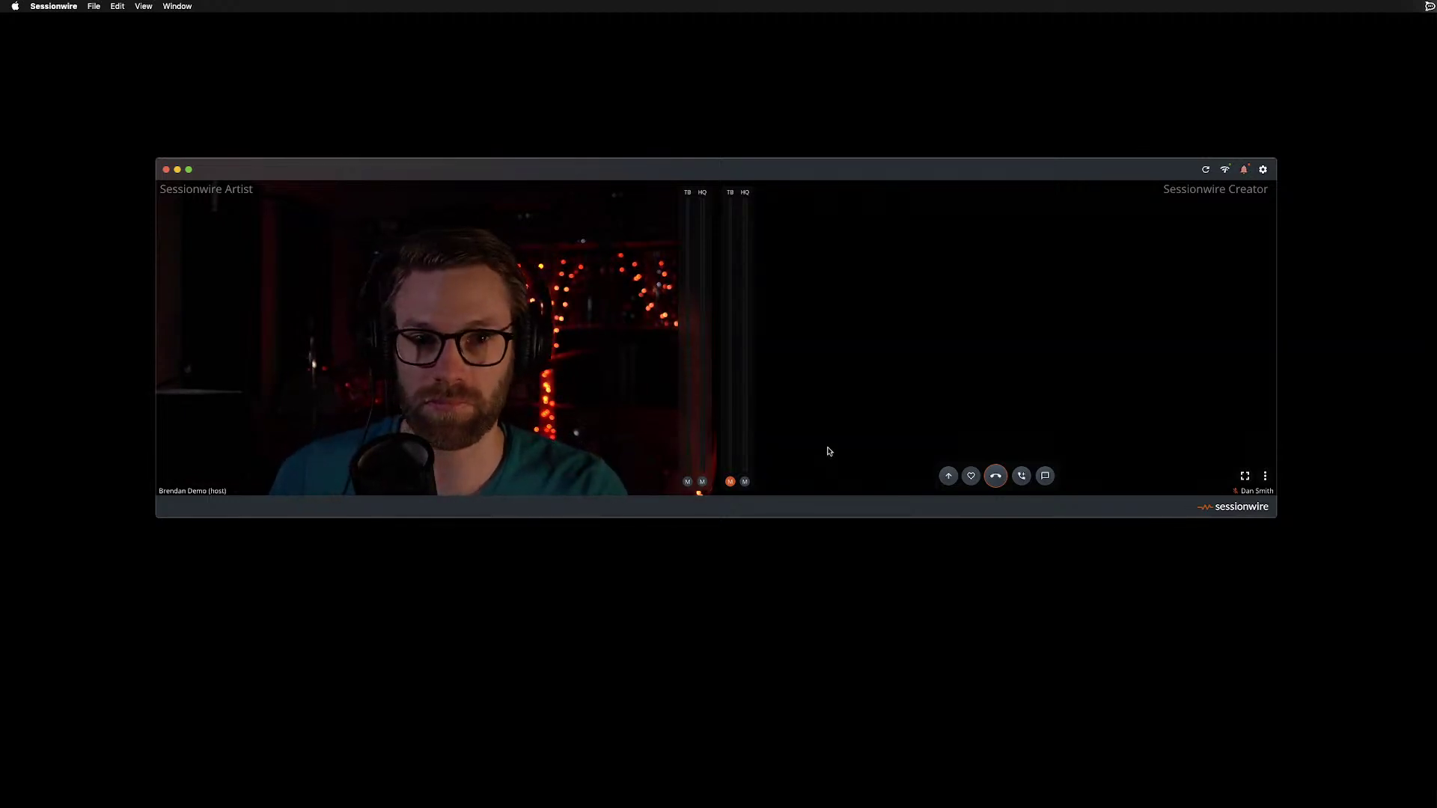
mouse_move(596, 447)
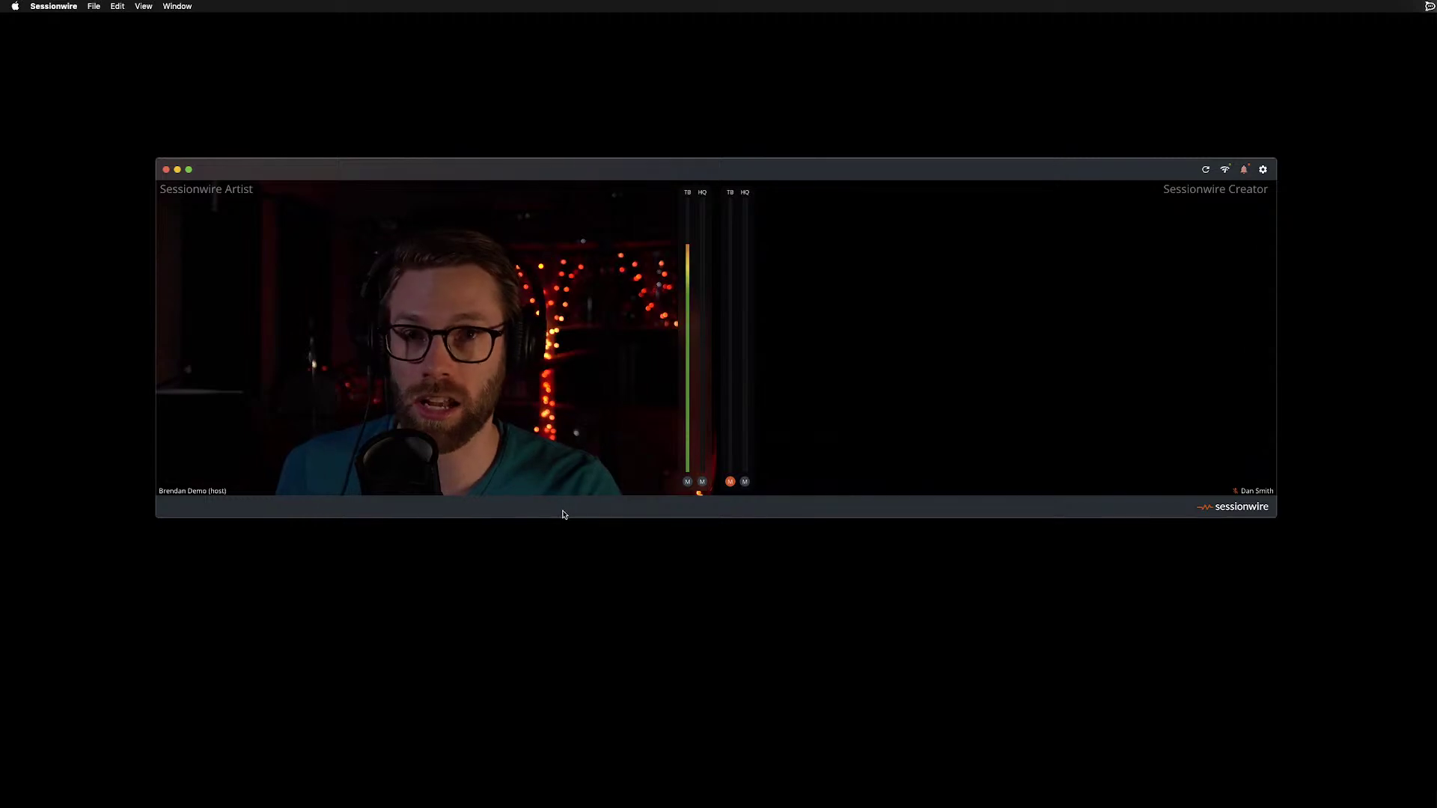
mouse_move(400, 498)
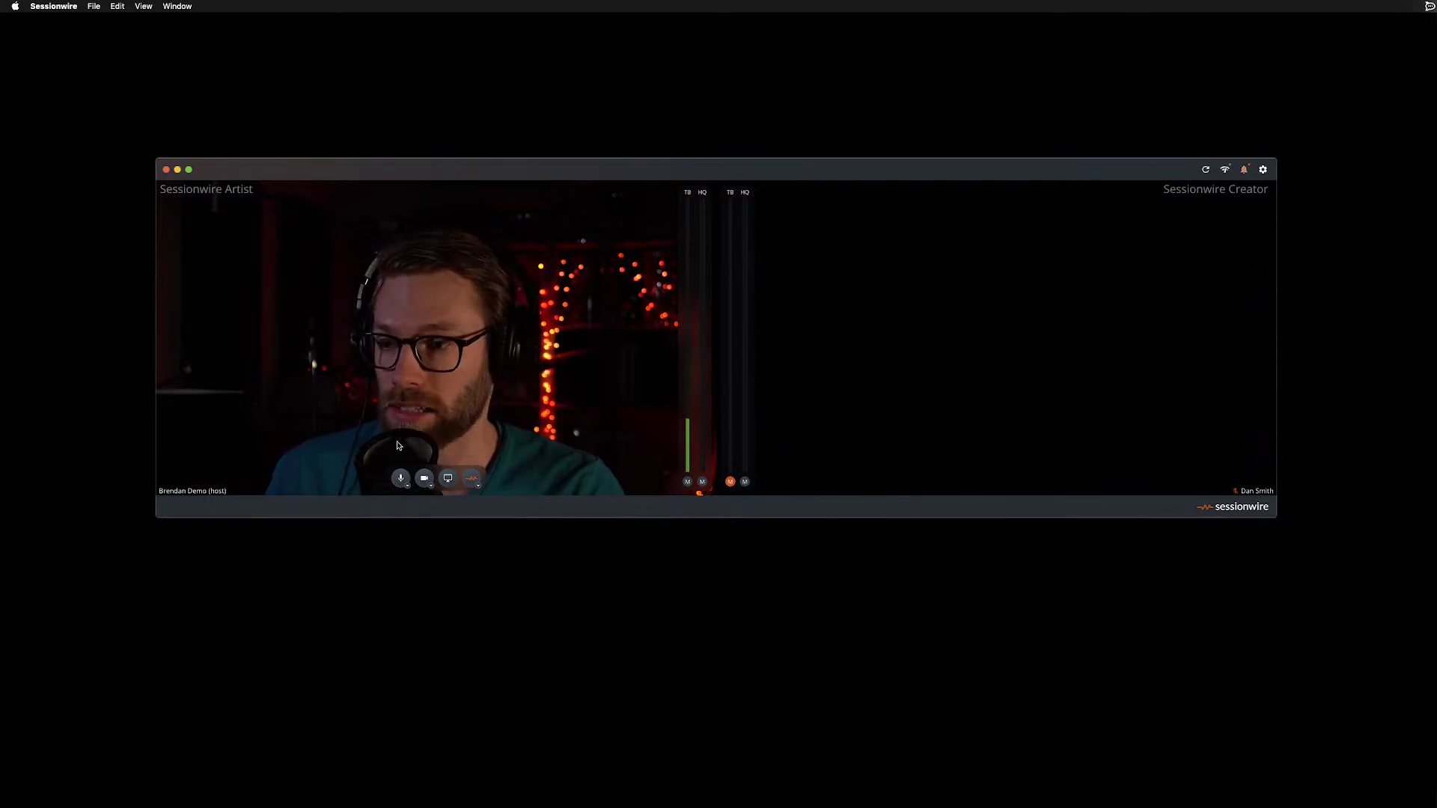
left_click(407, 485)
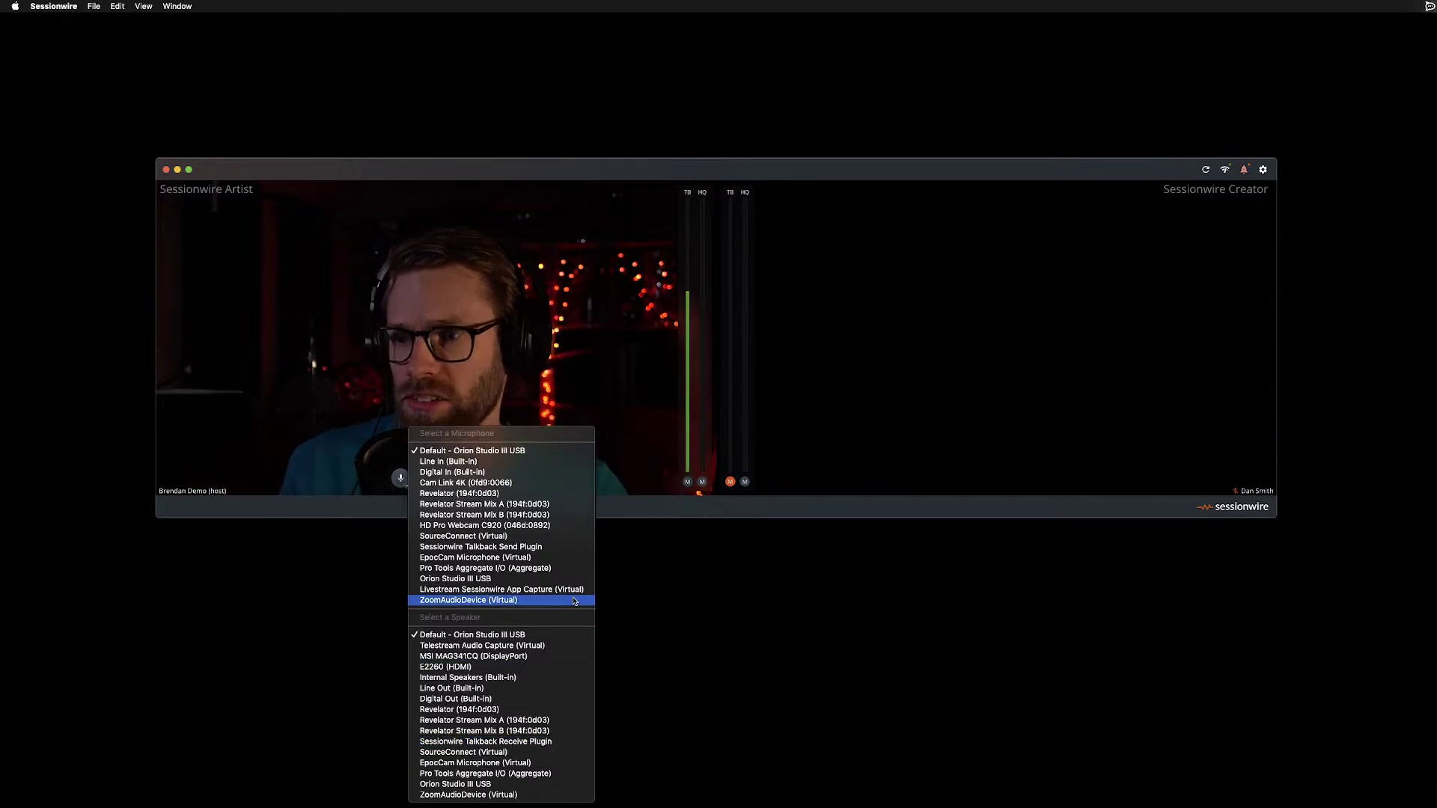
left_click(479, 526)
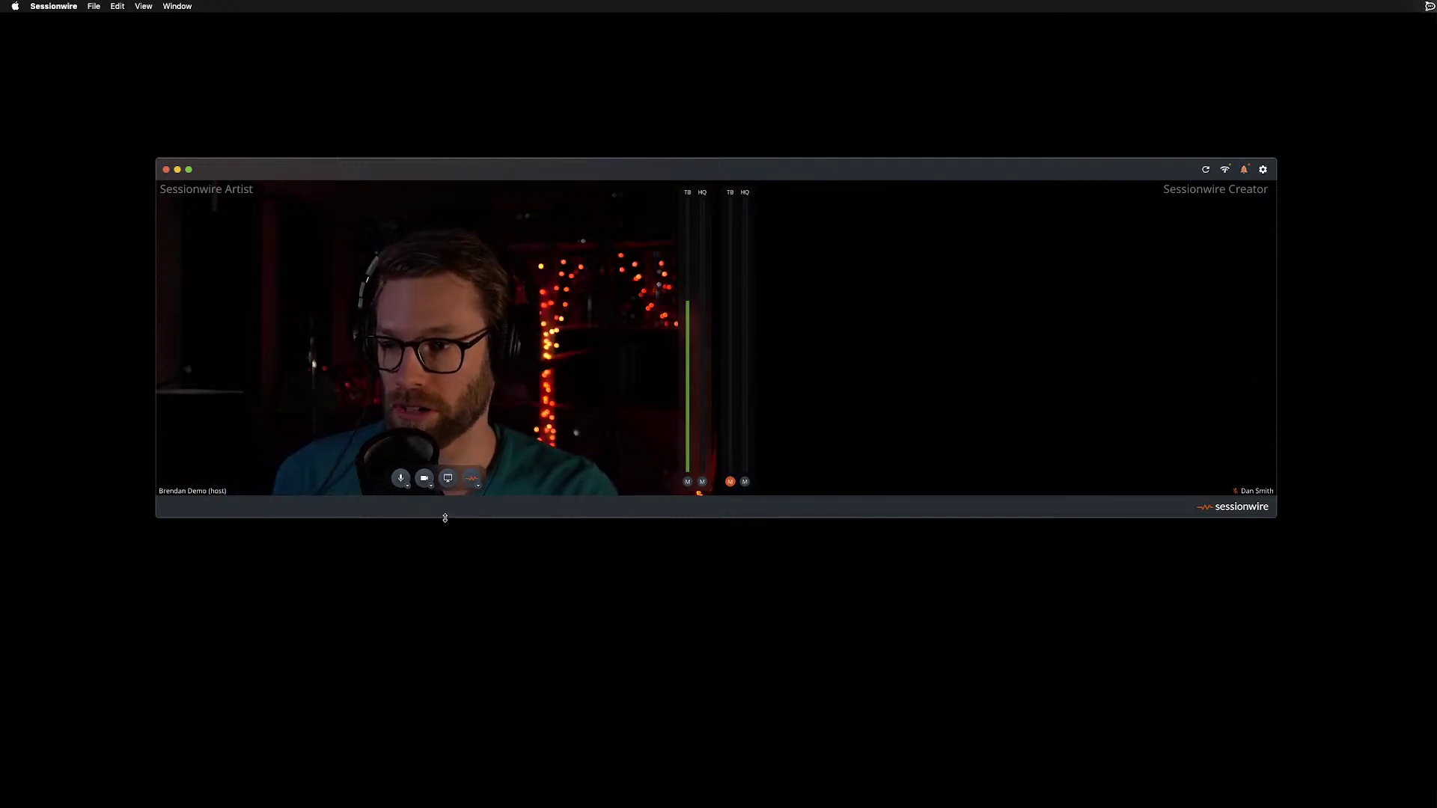
left_click(408, 488)
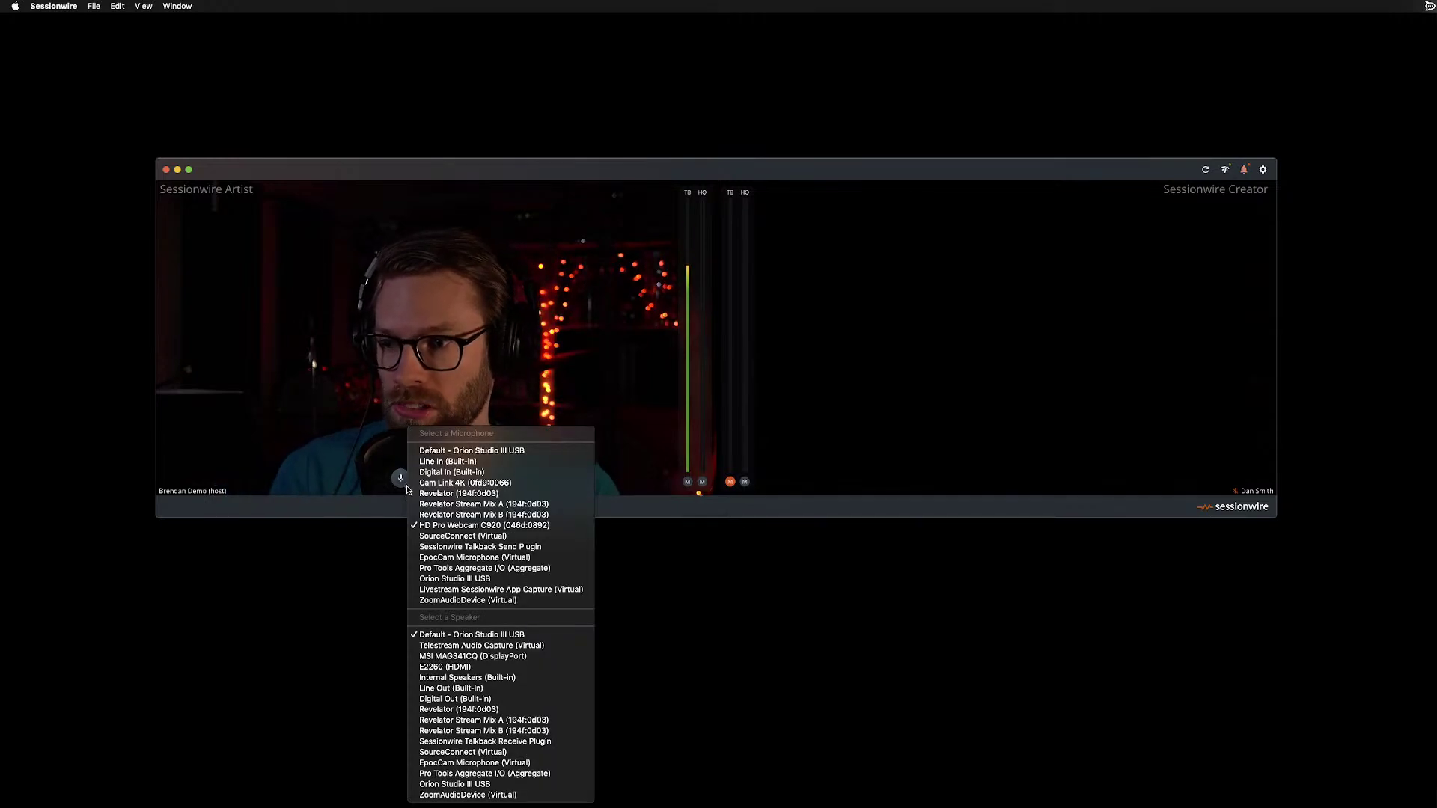
left_click(447, 451)
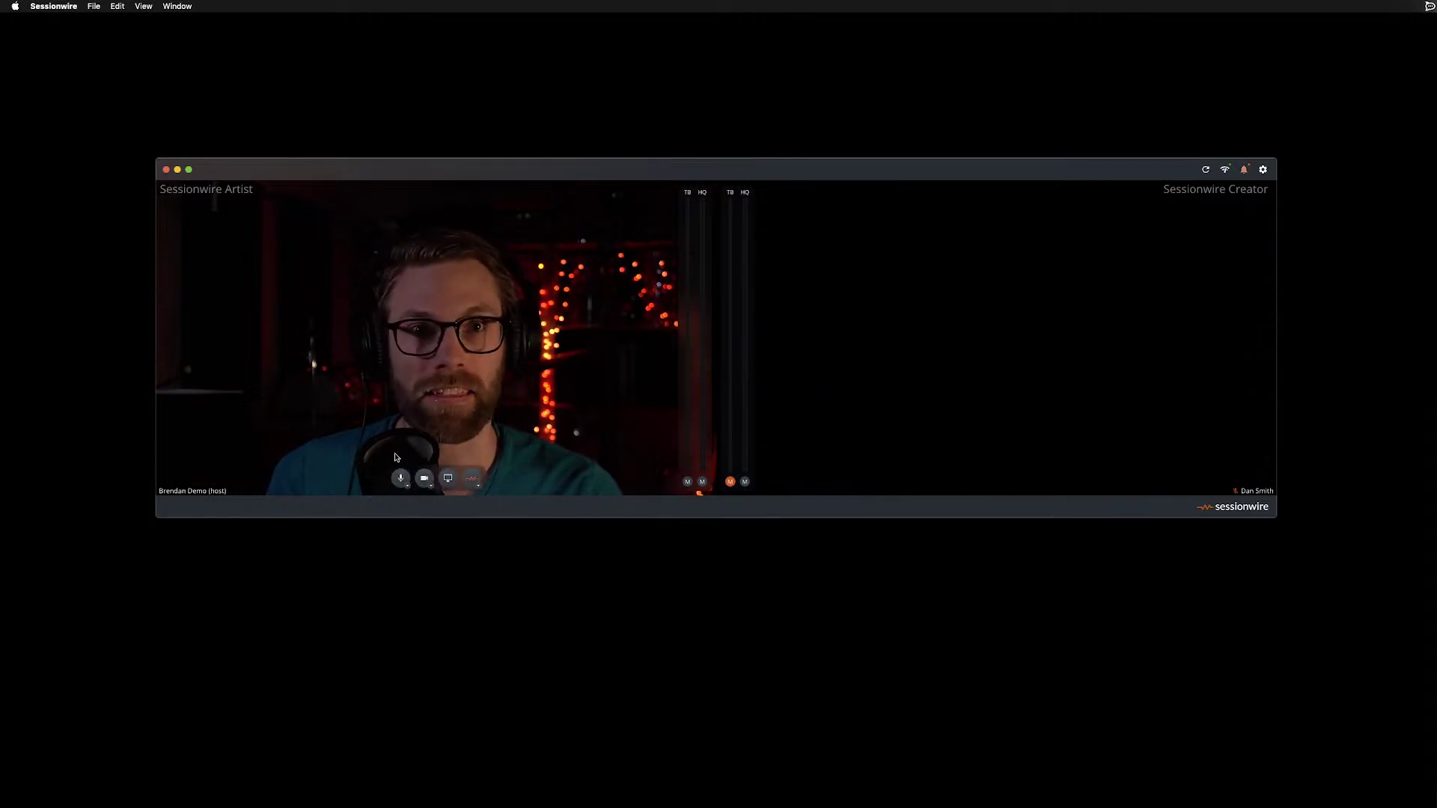
Check the camera choices, keeping Cam Link 4K, and look over the windows and screens available for sharing.
left_click(431, 489)
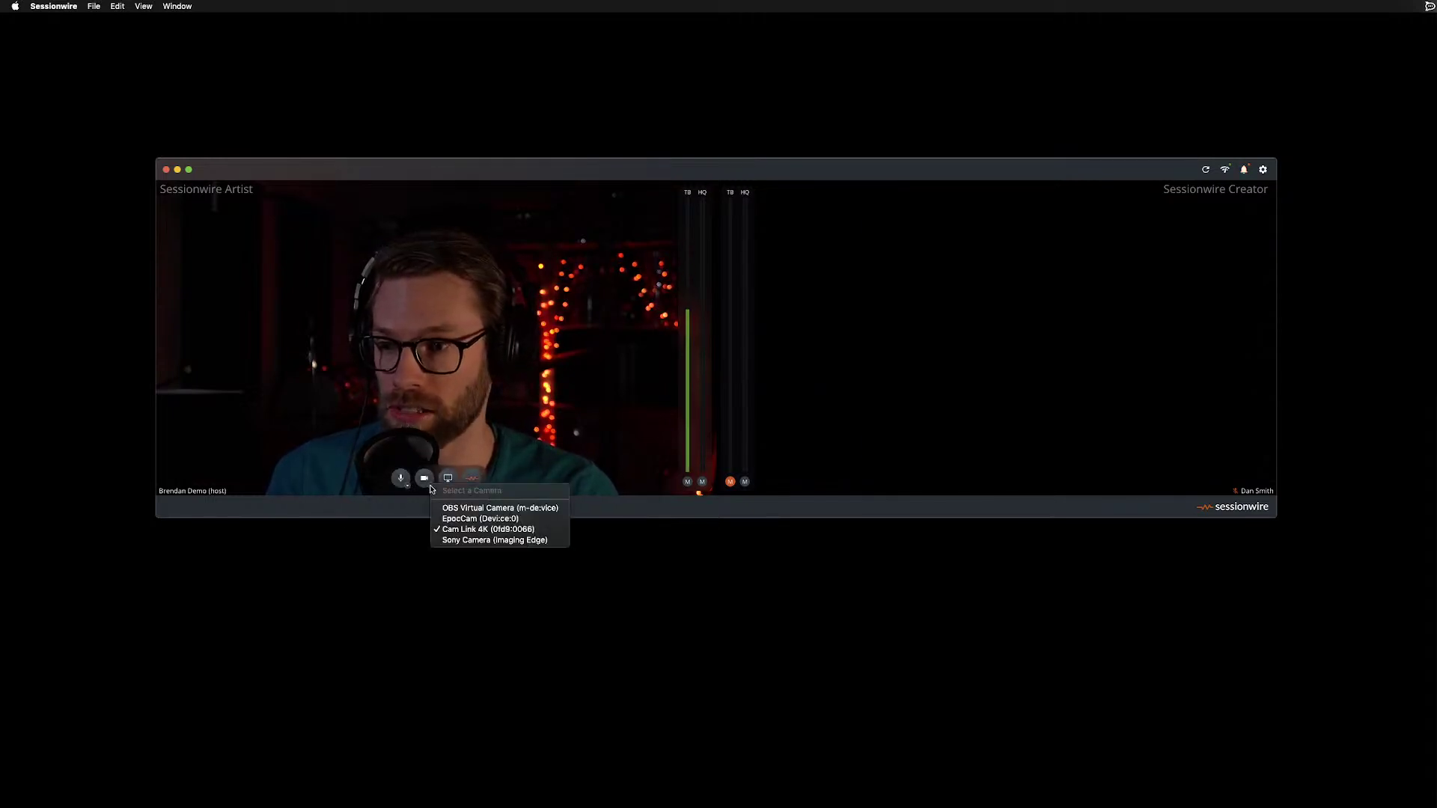
left_click(454, 530)
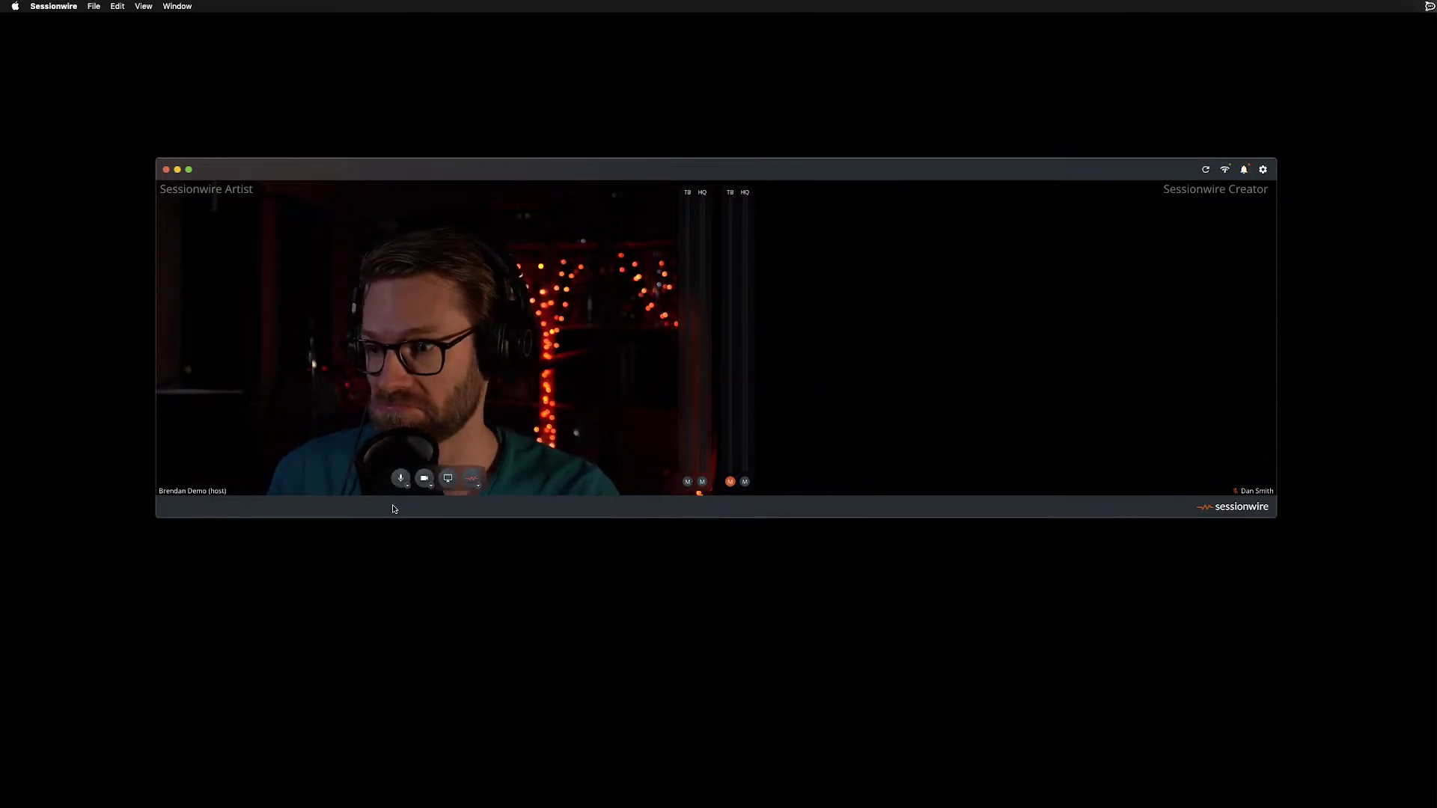
left_click(449, 483)
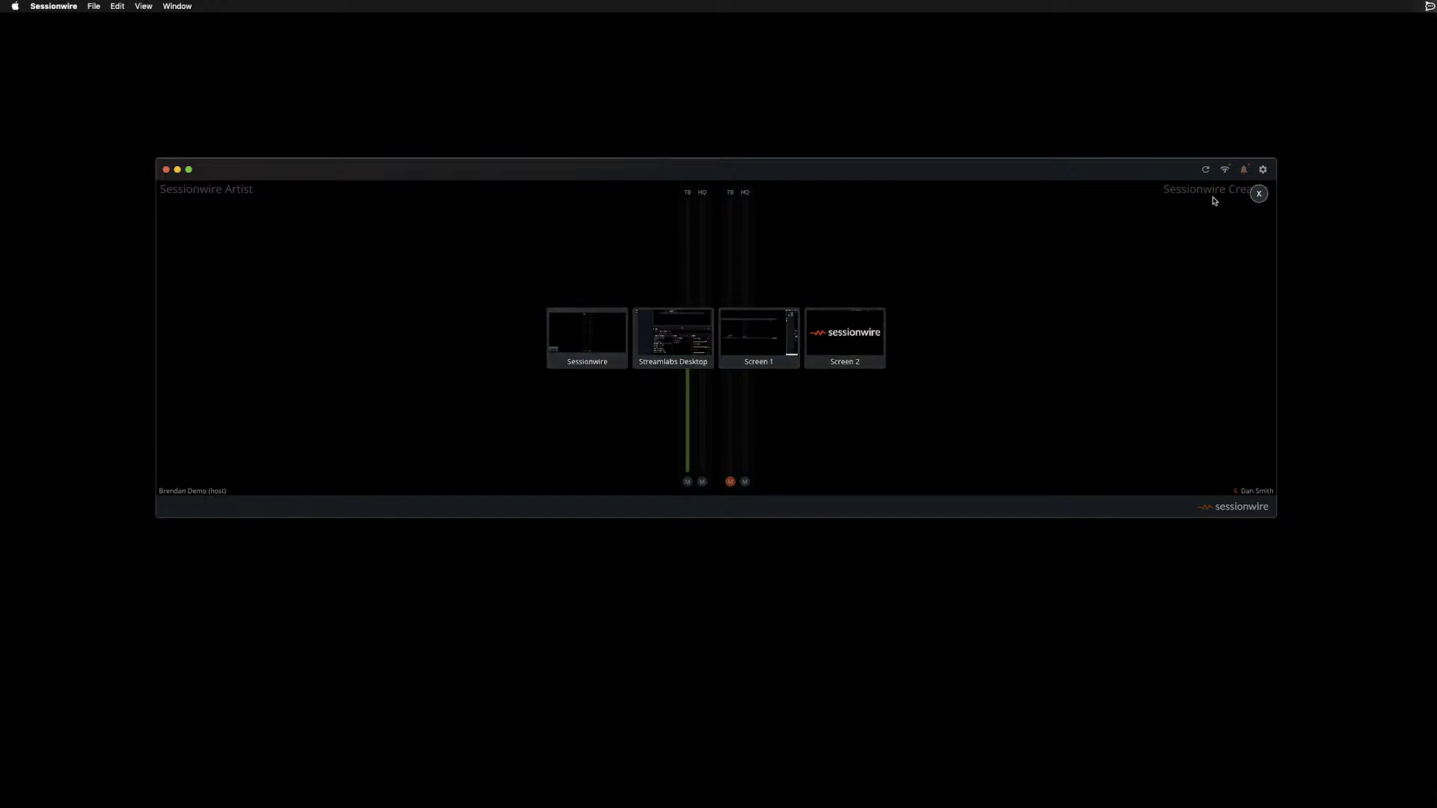
left_click(1260, 194)
Review the Sessionwire HQ audio source and destination options.
mouse_move(646, 408)
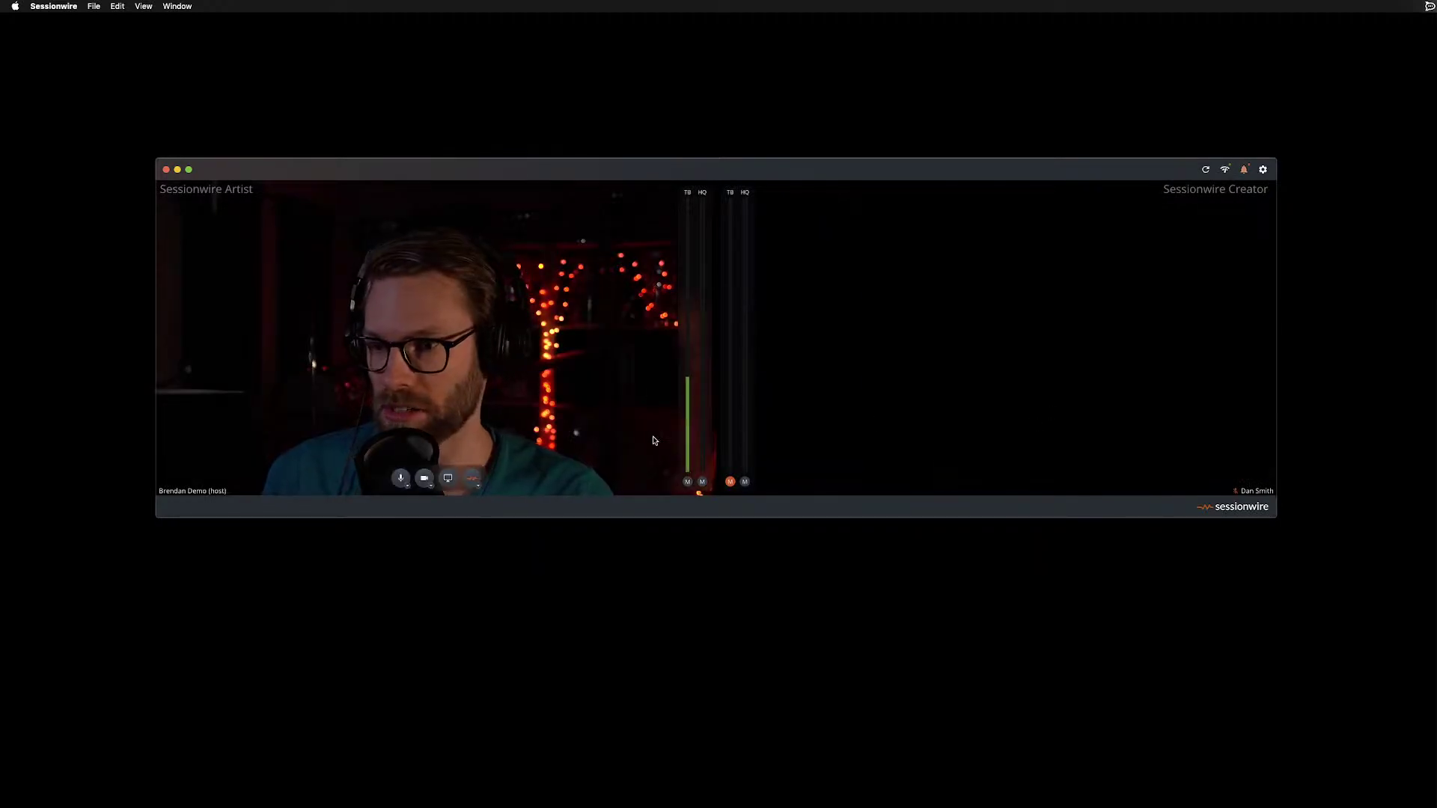
left_click(480, 488)
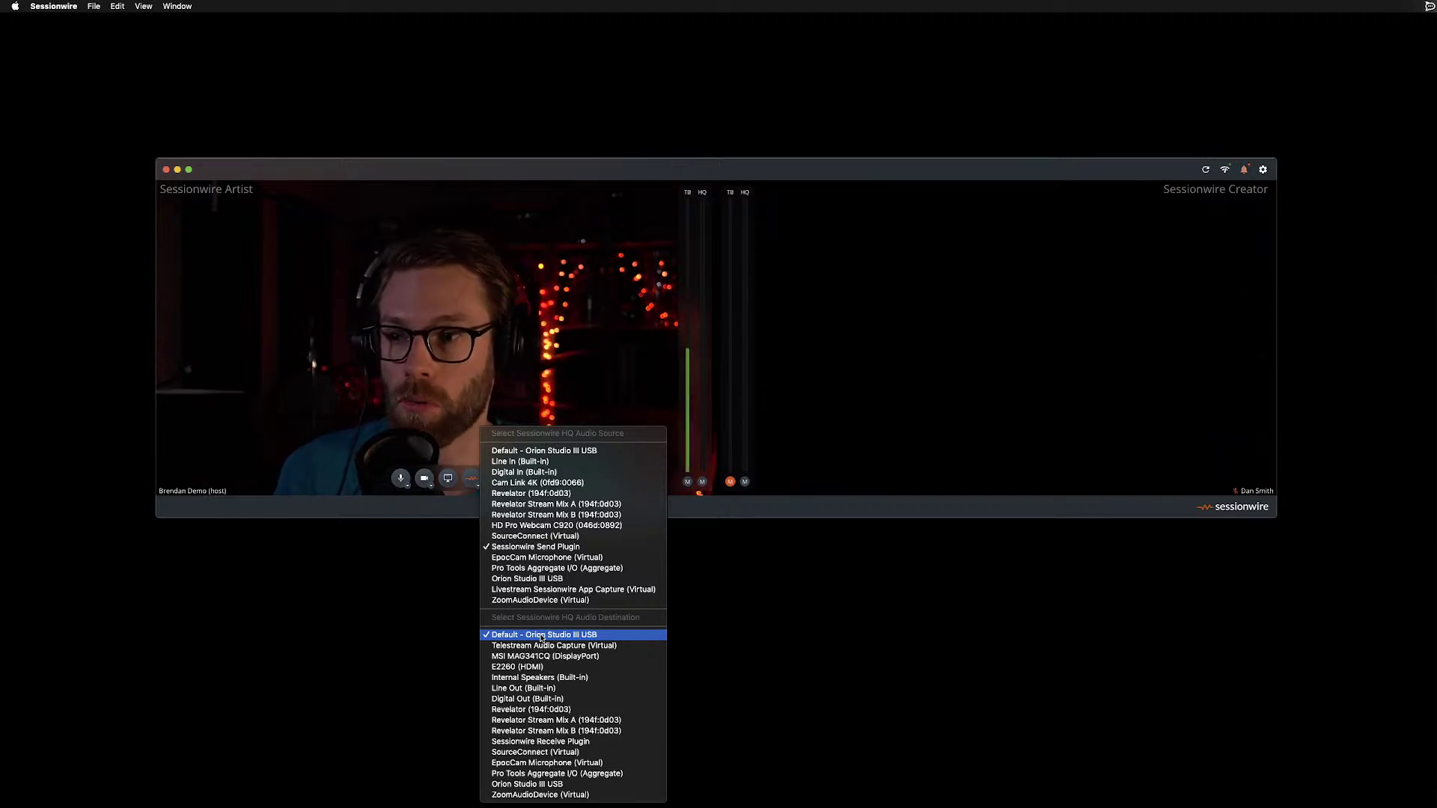
left_click(447, 509)
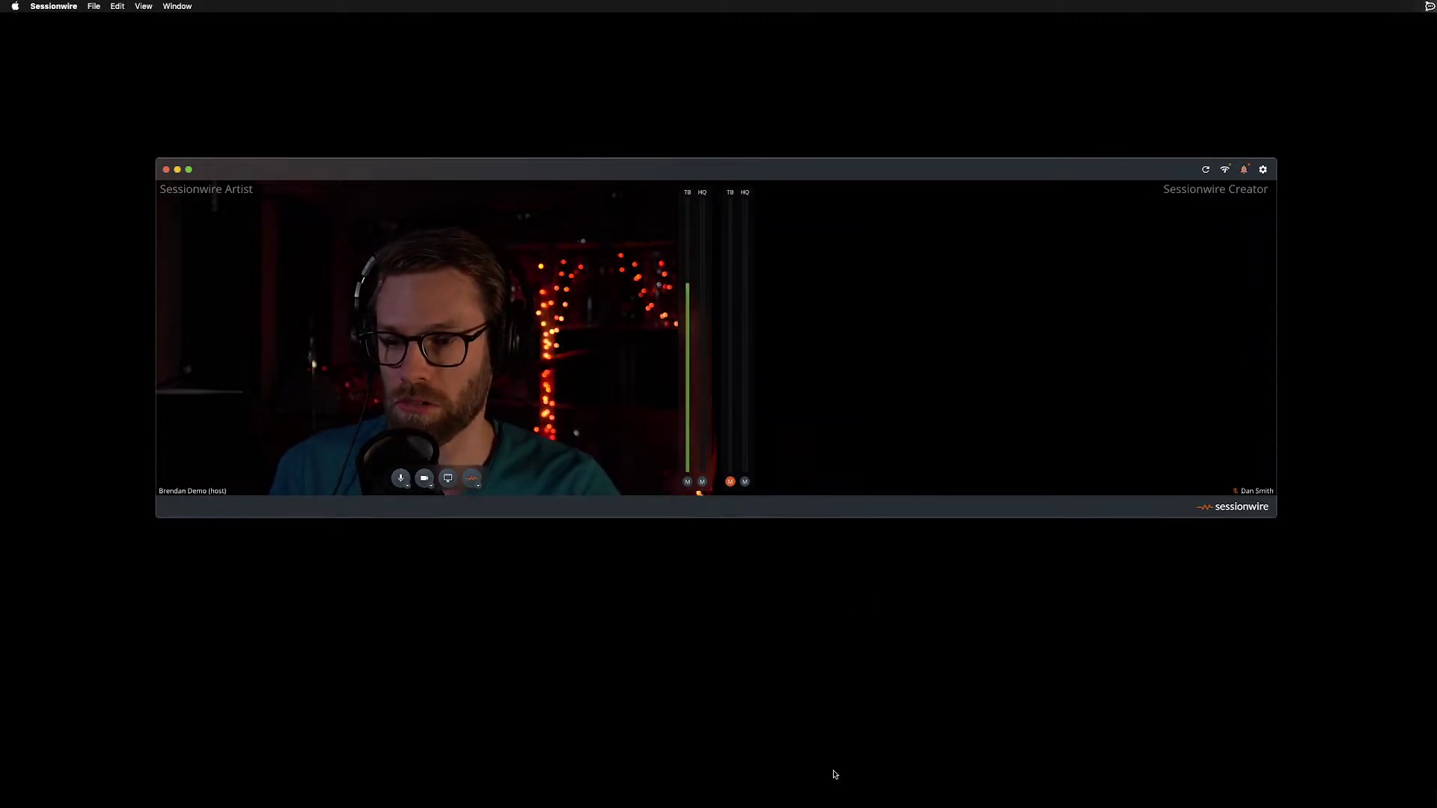
Switch to Mixbus, bring the Sessionwire call window in front of it and shrink the call window to about half its size.
mouse_move(833, 802)
left_click(696, 797)
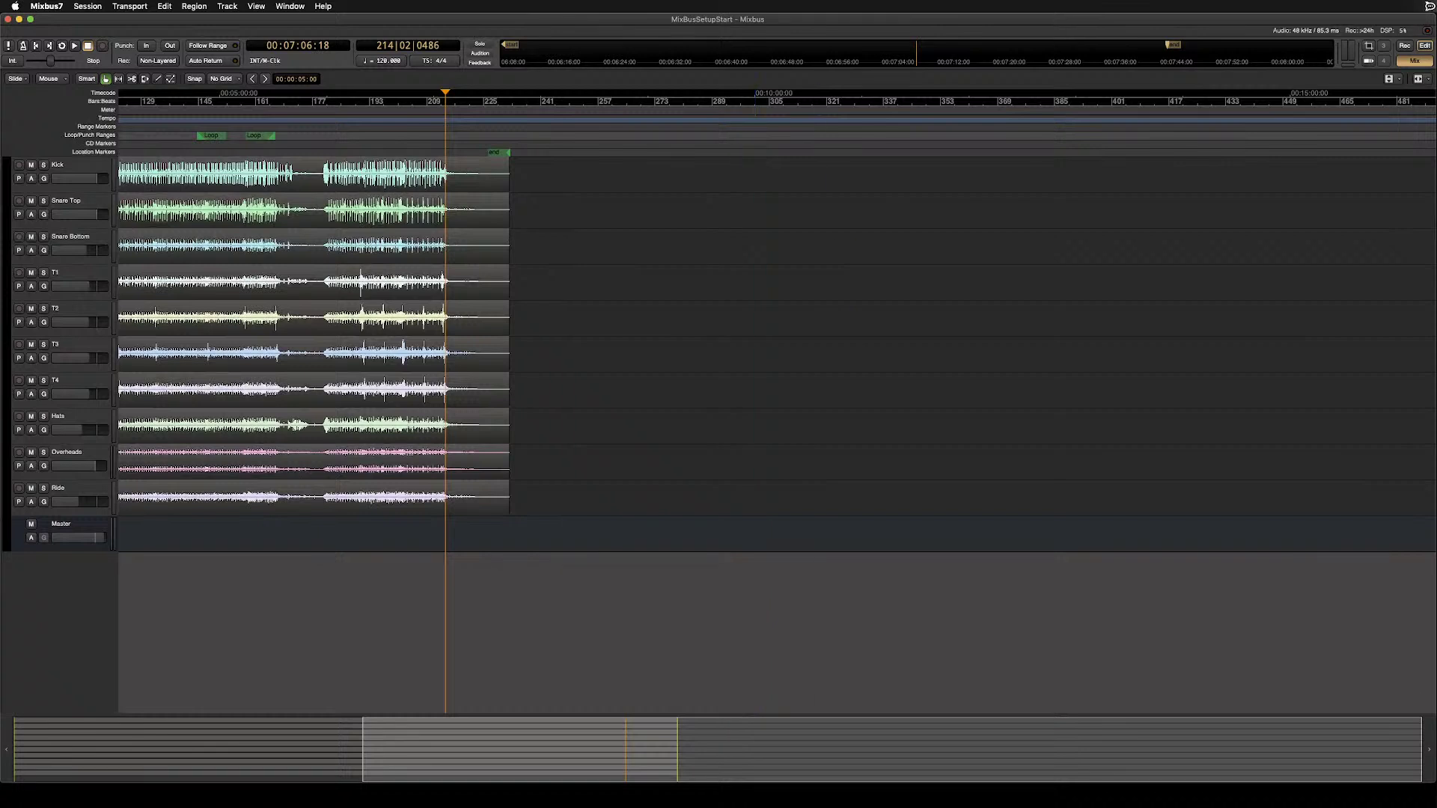
left_click(1335, 796)
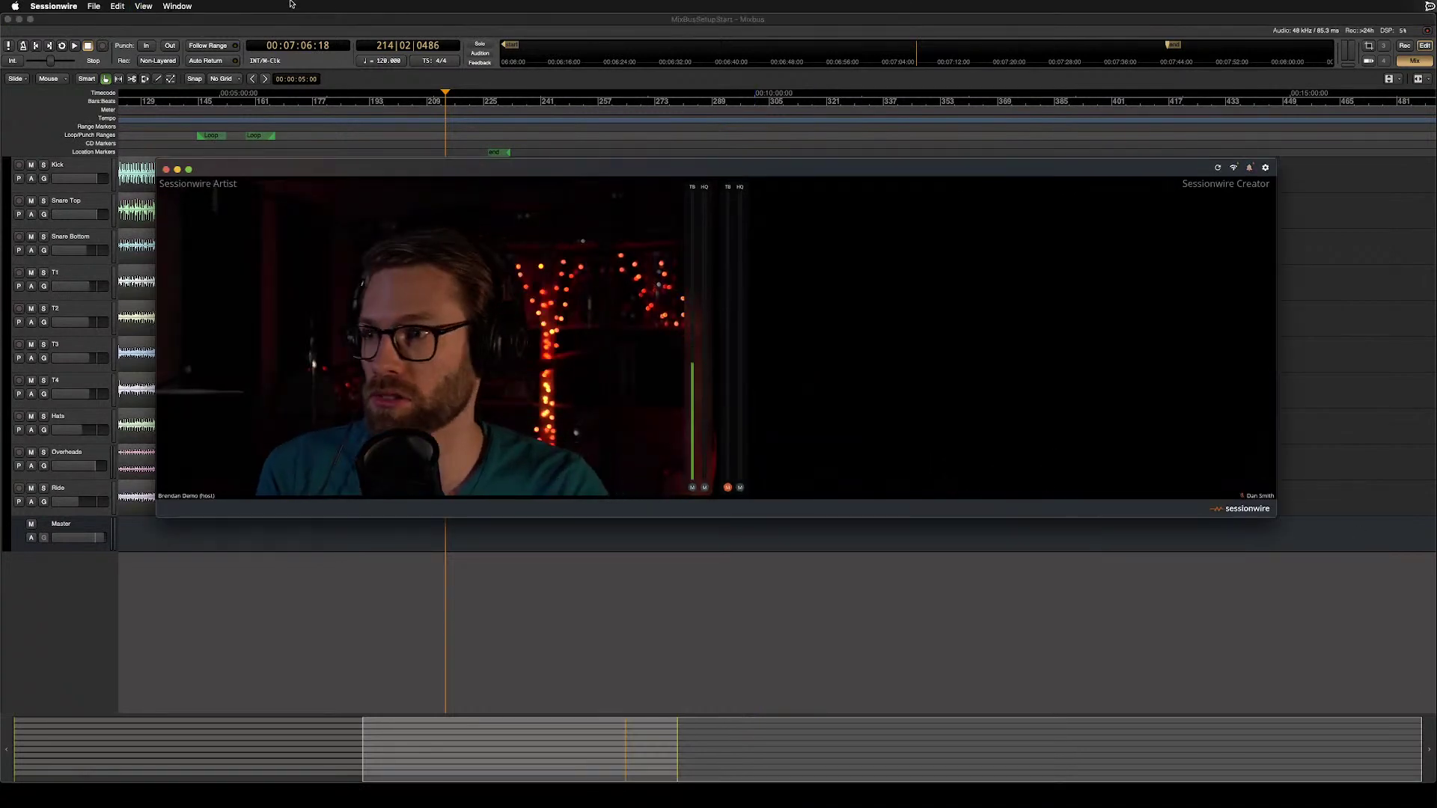
left_click_drag(157, 158, 717, 318)
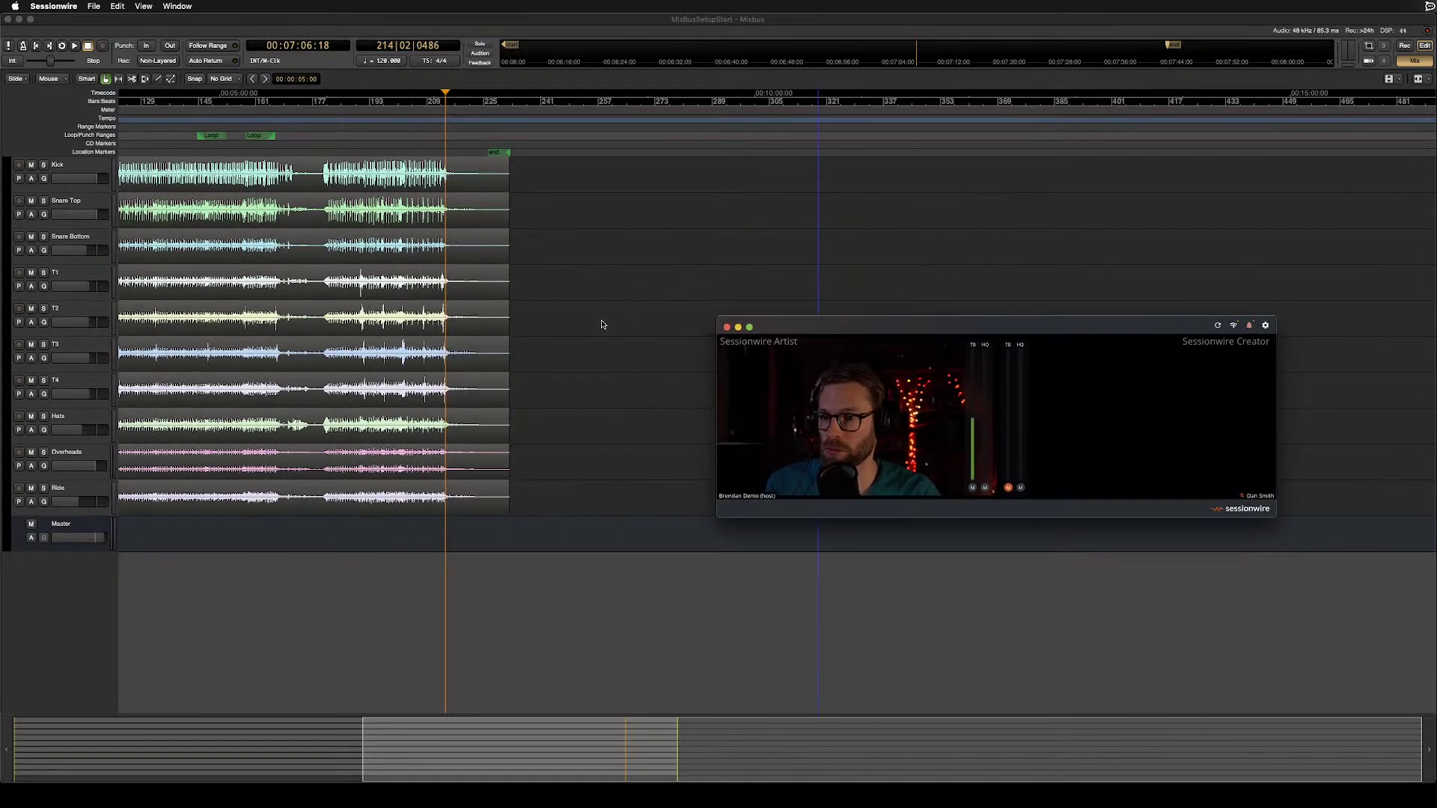
Keep the Sessionwire window always on top and move it below the audio tracks, clear of the waveforms.
left_click(178, 6)
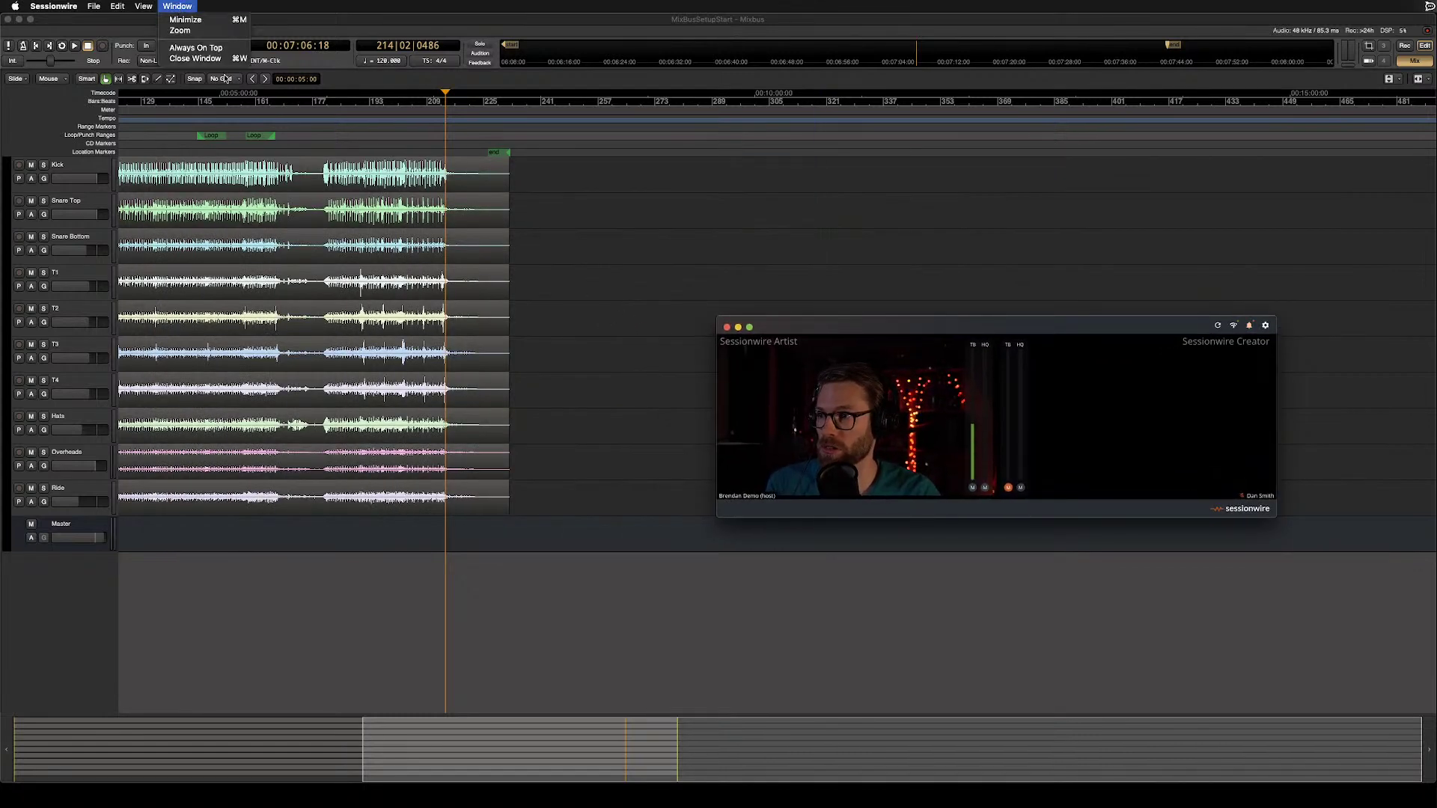
left_click(195, 49)
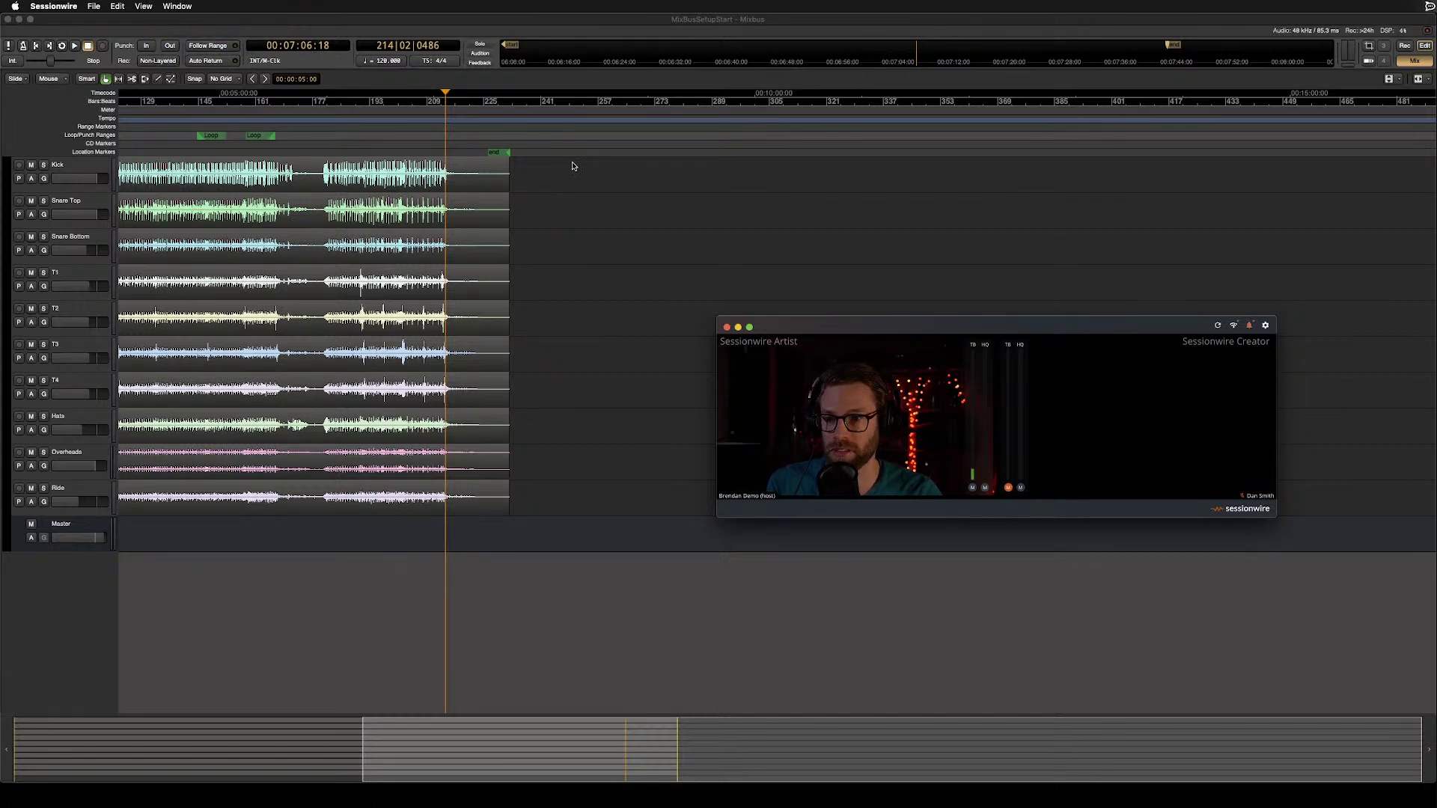
left_click_drag(829, 330, 988, 519)
In Mixbus, move the loop range's start back to about bar 125 and place the playhead at 00:03:27:29.
left_click(523, 129)
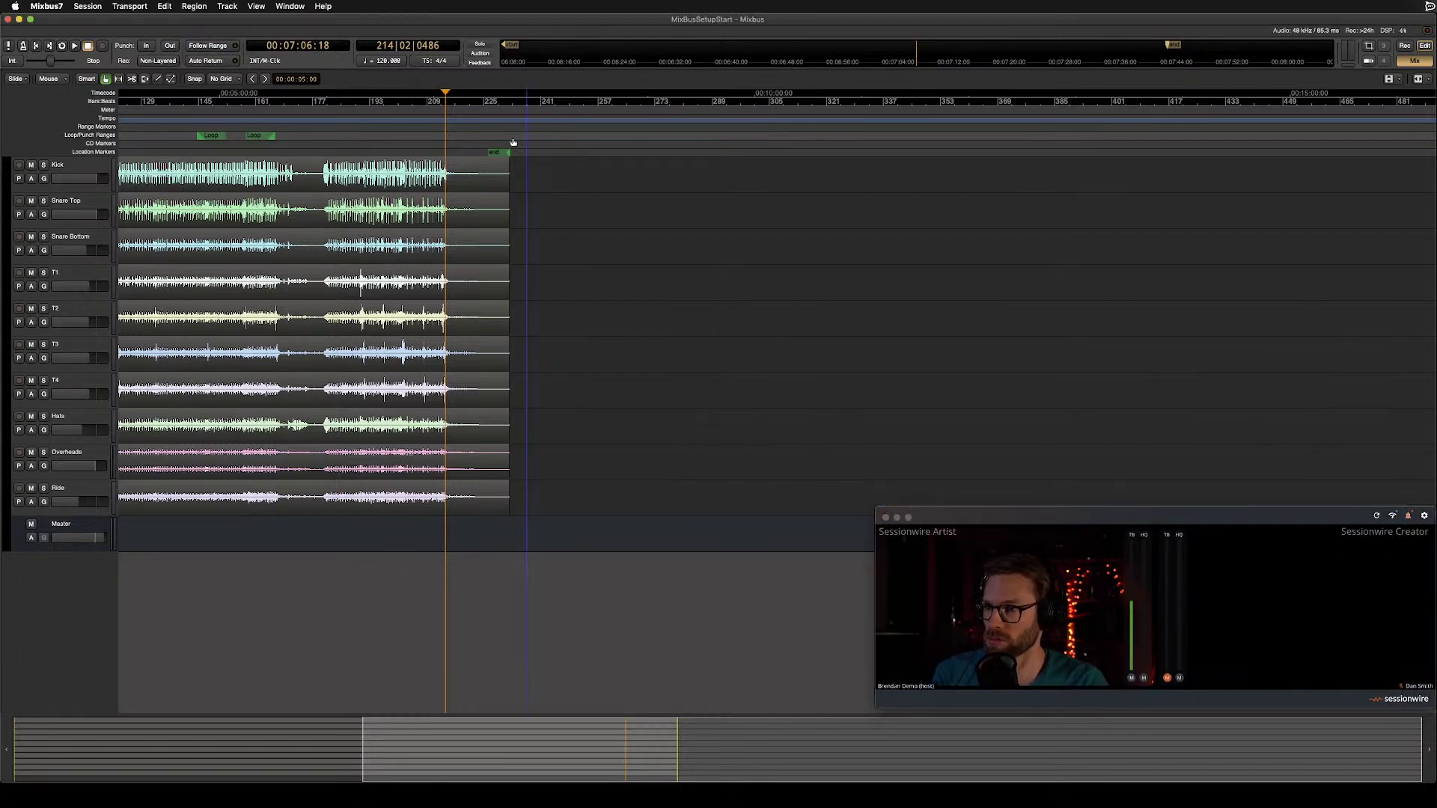
key("underscore")
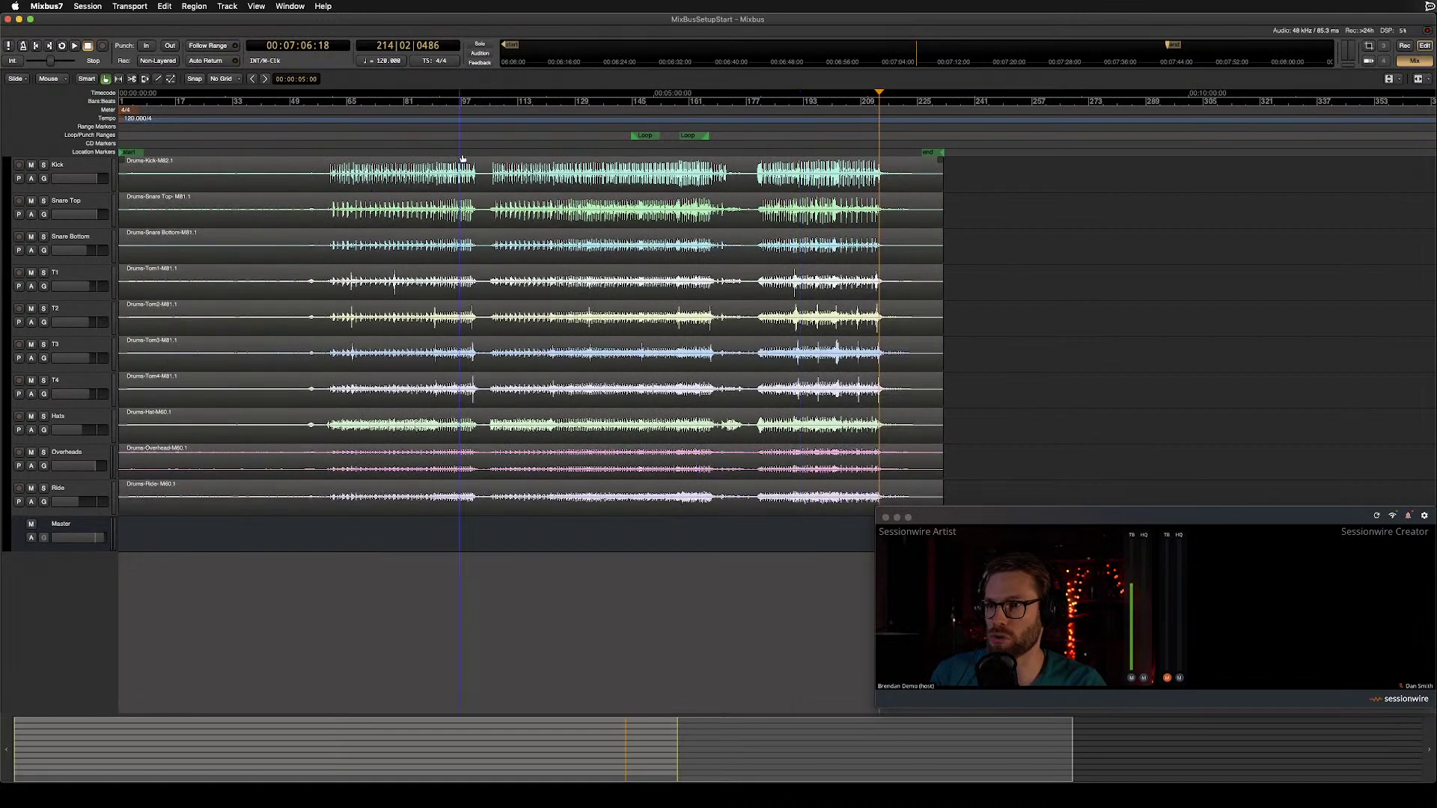
left_click_drag(642, 137, 577, 137)
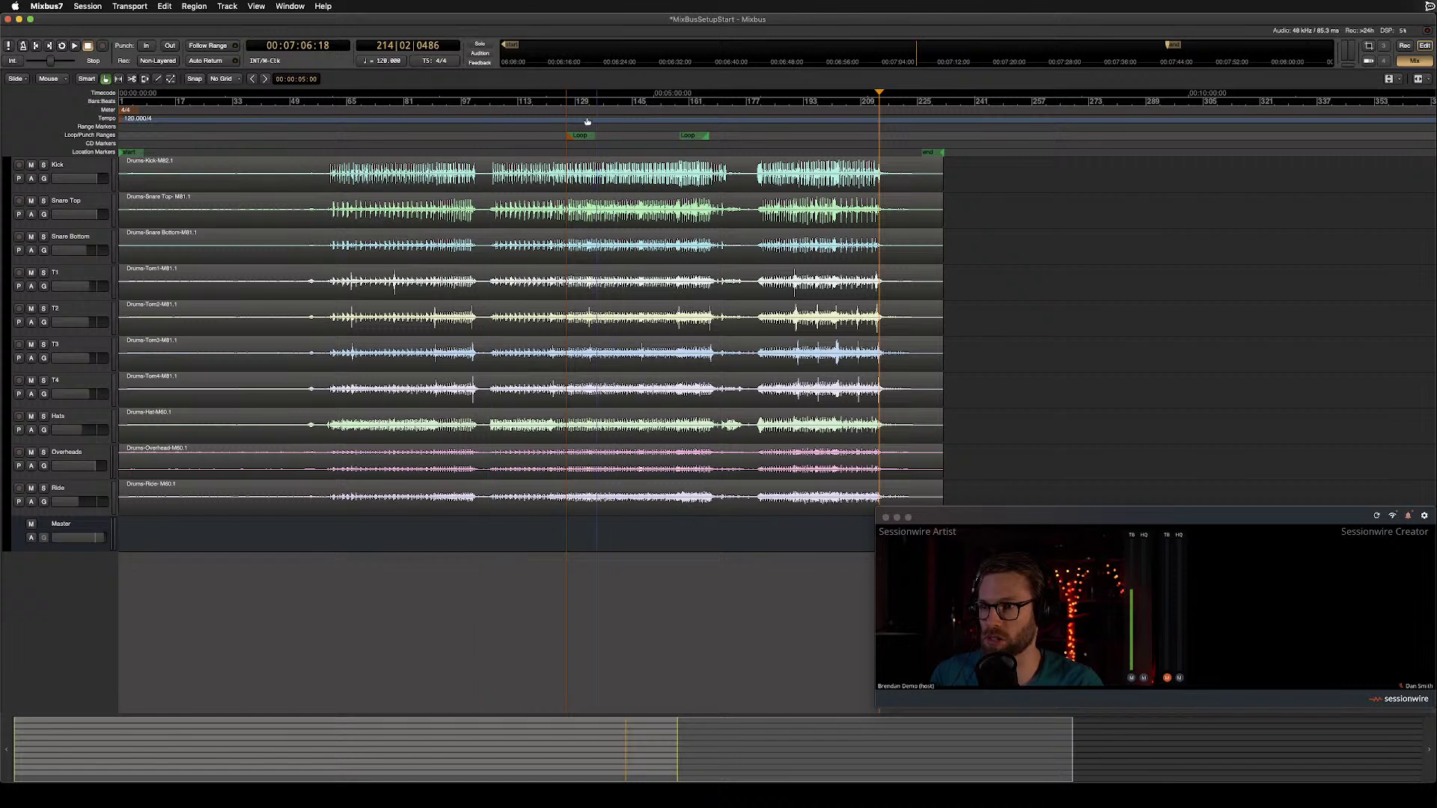
left_click(491, 117)
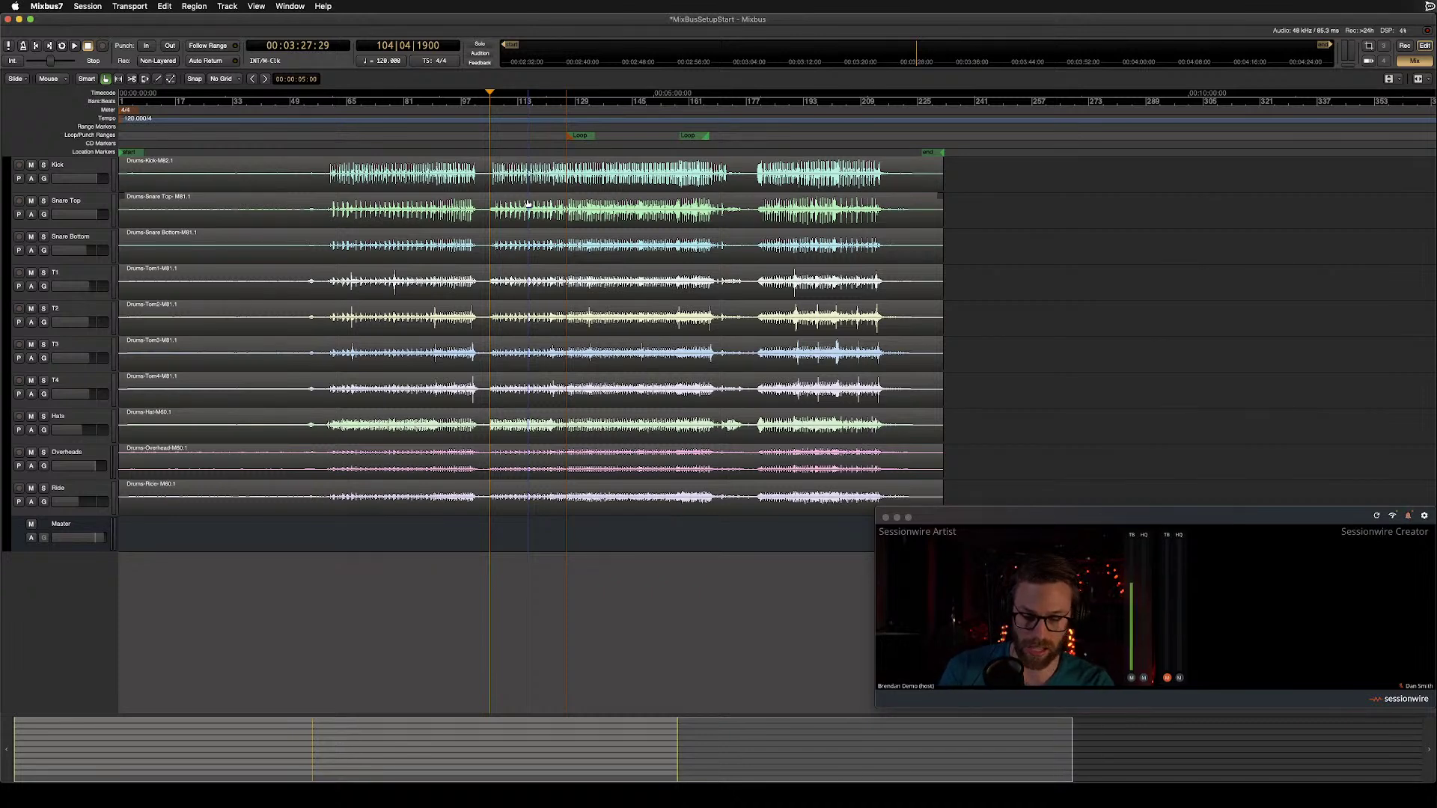
Open the Mixbus mixer window and move the call window up, clear of the master strip's controls.
key("alt+m")
left_click_drag(1045, 523, 1042, 247)
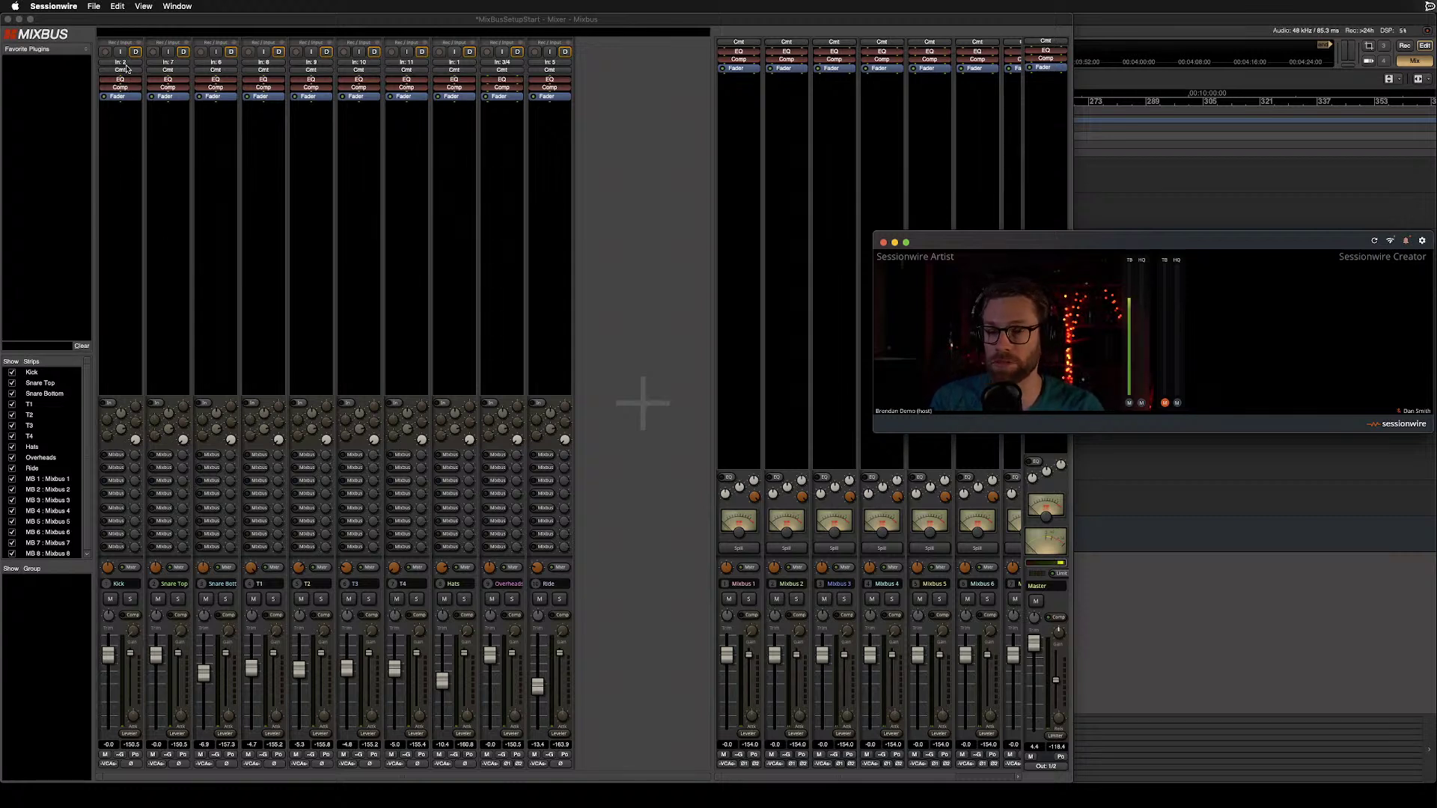
Adjust the Kick channel's send level to Mixbus 2 to about -0.2.
left_click(119, 471)
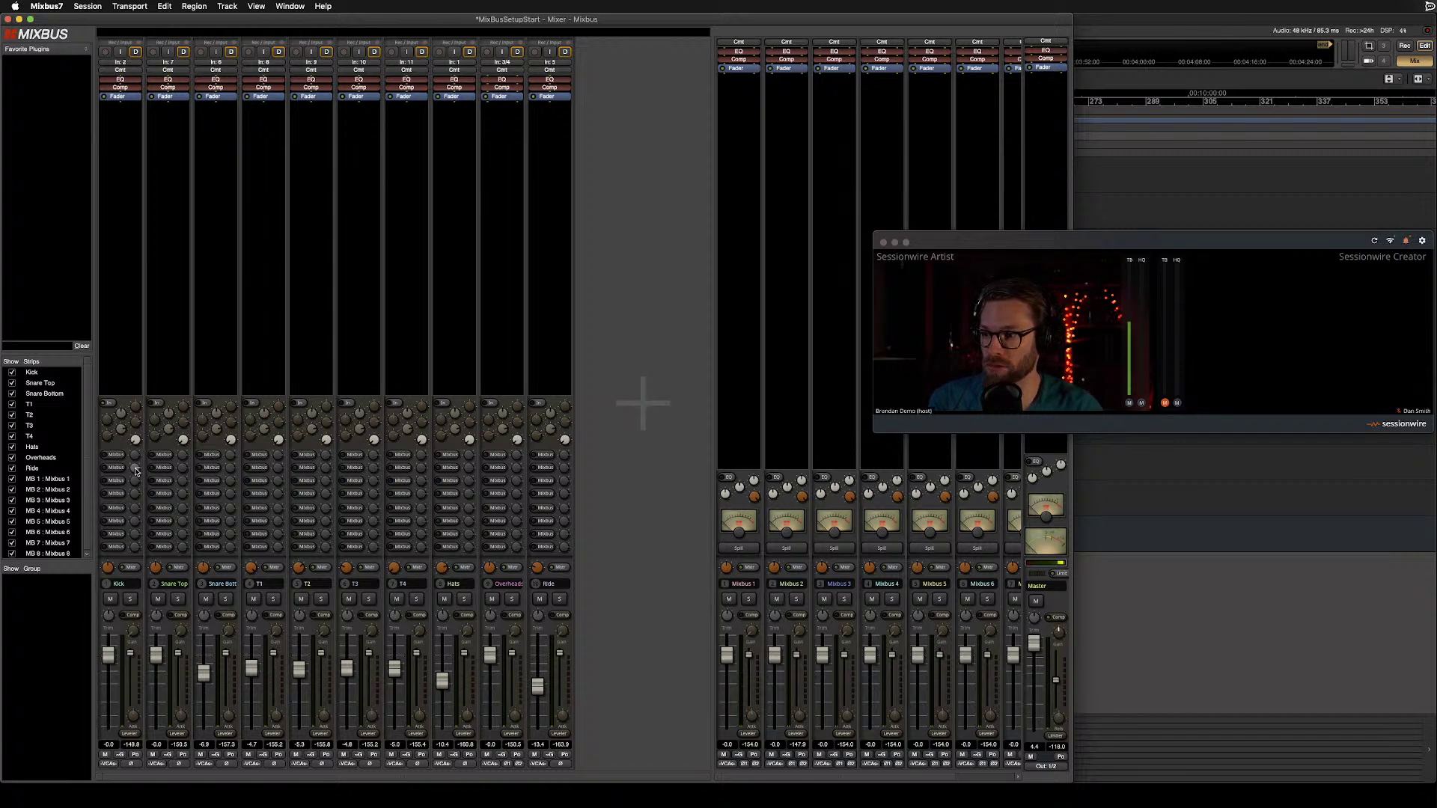
mouse_move(136, 471)
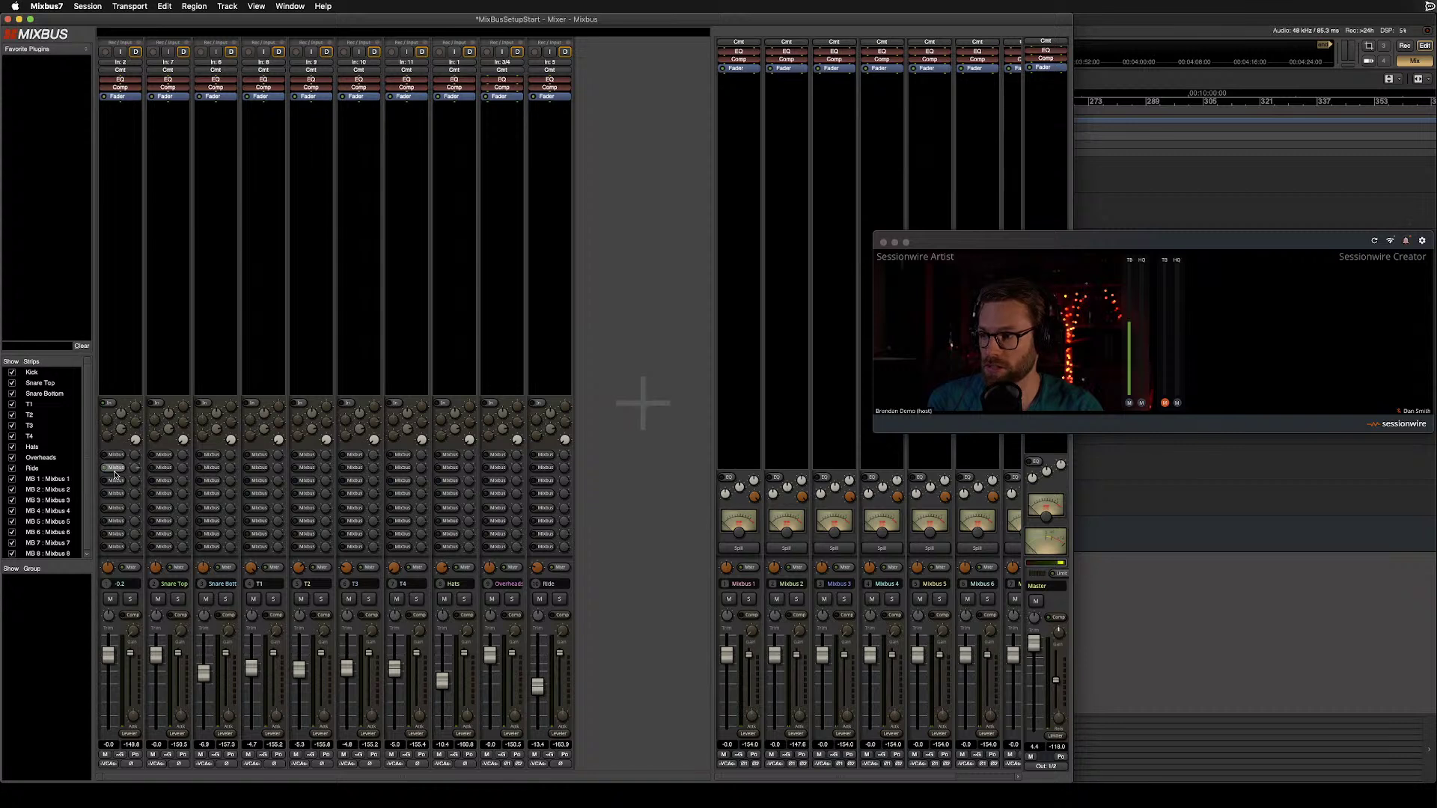
scroll(52, 538, "down", 1)
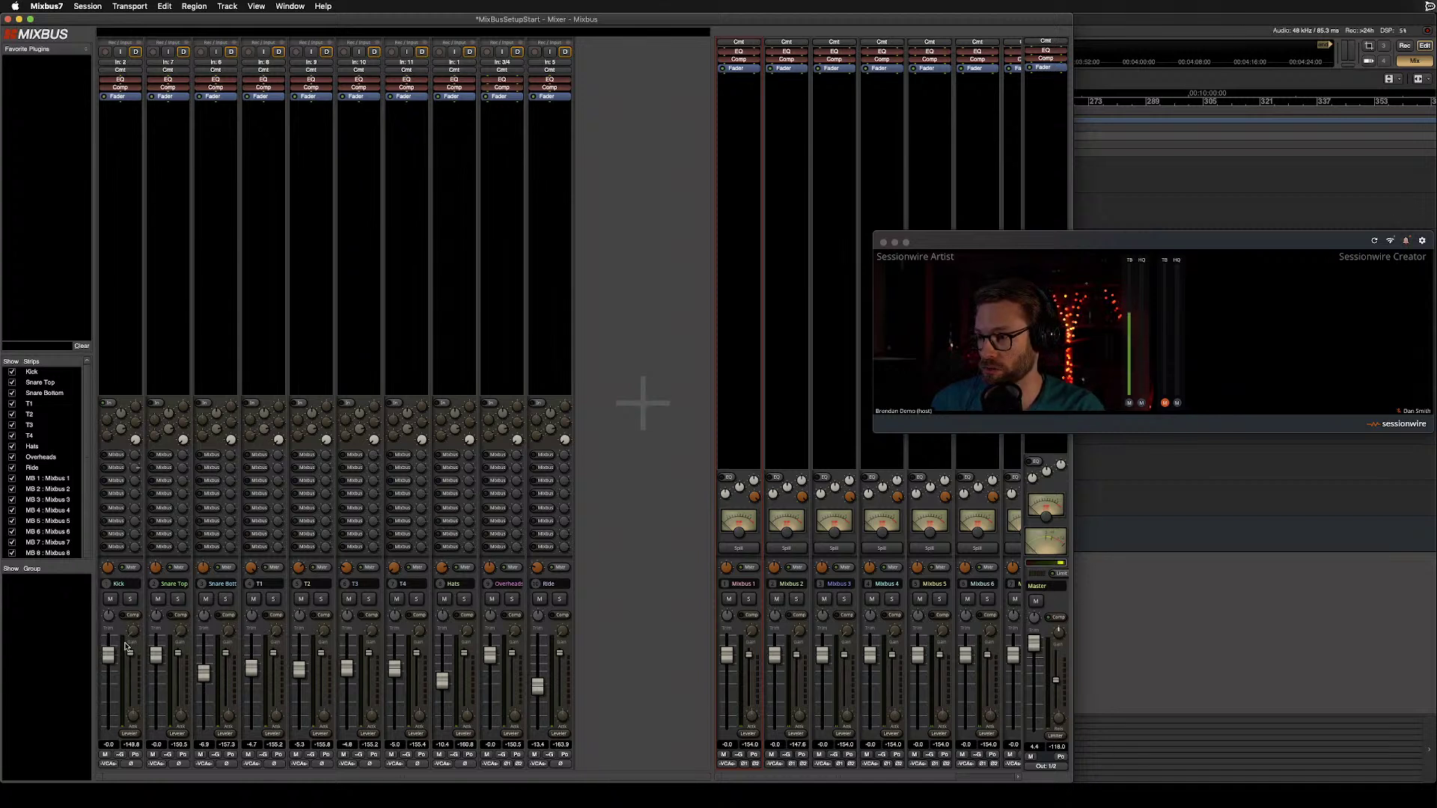
Look over the Kick channel's compressor threshold and its Leveler, Compressor and Limiter modes.
left_click_drag(128, 655, 150, 704)
left_click(134, 735)
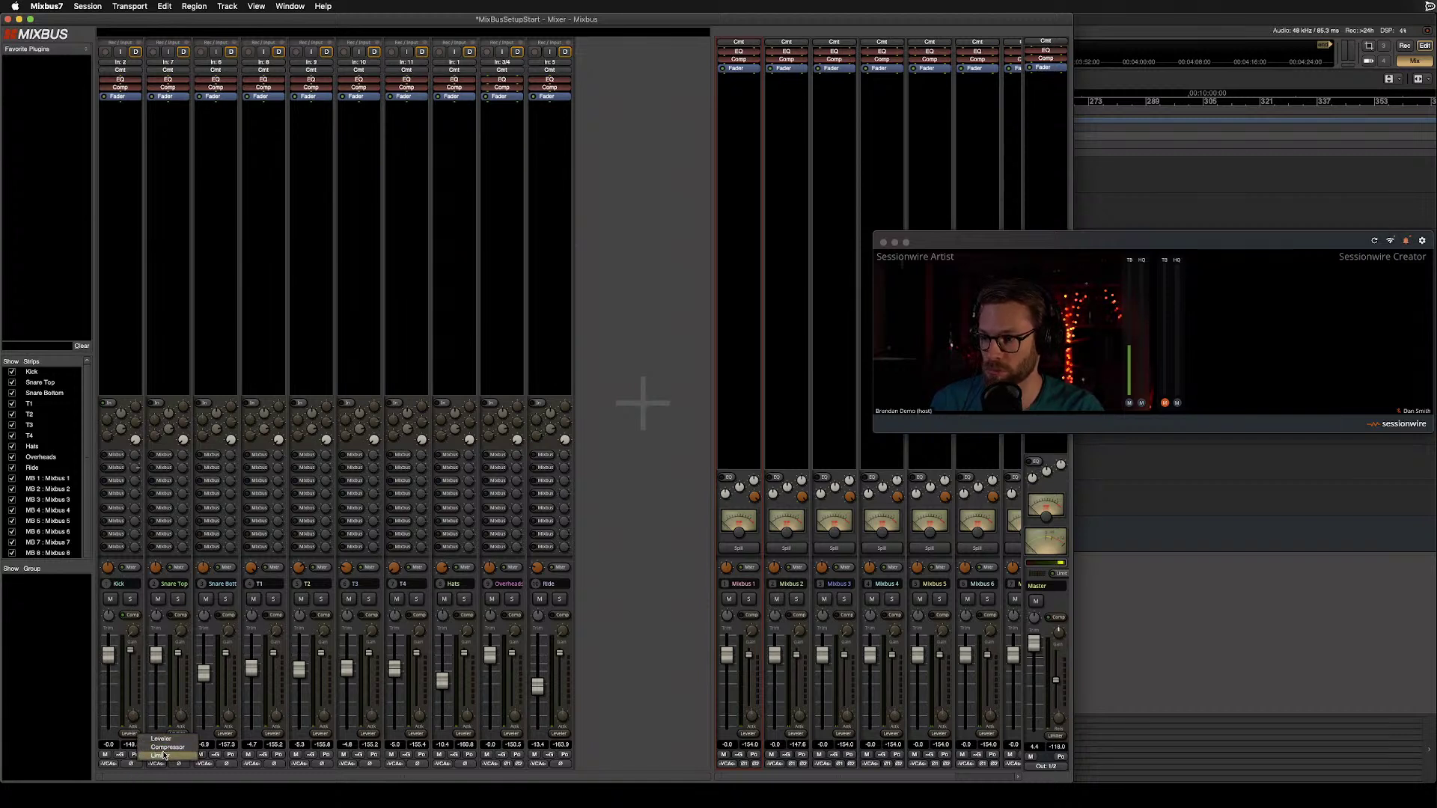
left_click(154, 751)
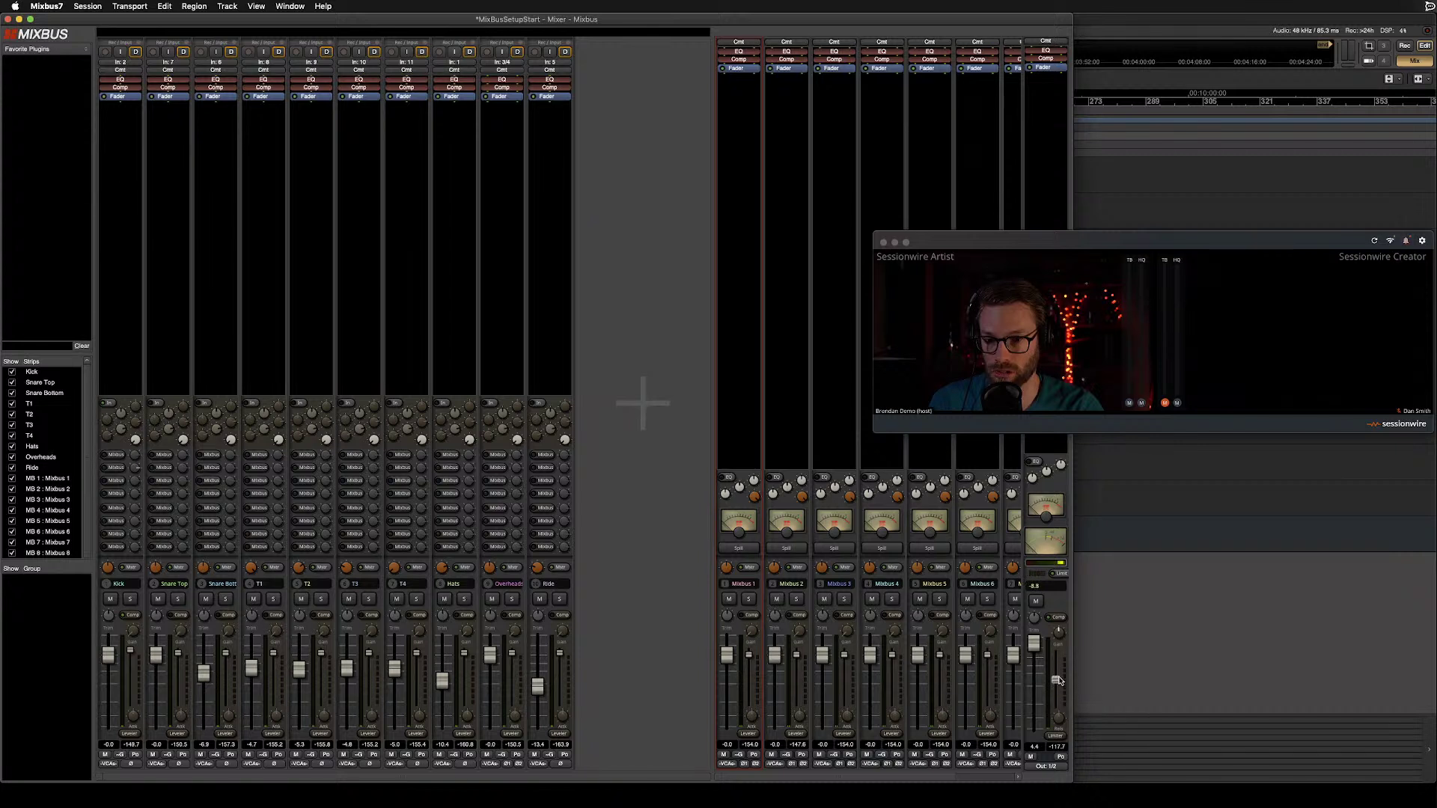
Raise the master strip's compressor threshold to about 0.6.
left_click_drag(1062, 681, 1060, 654)
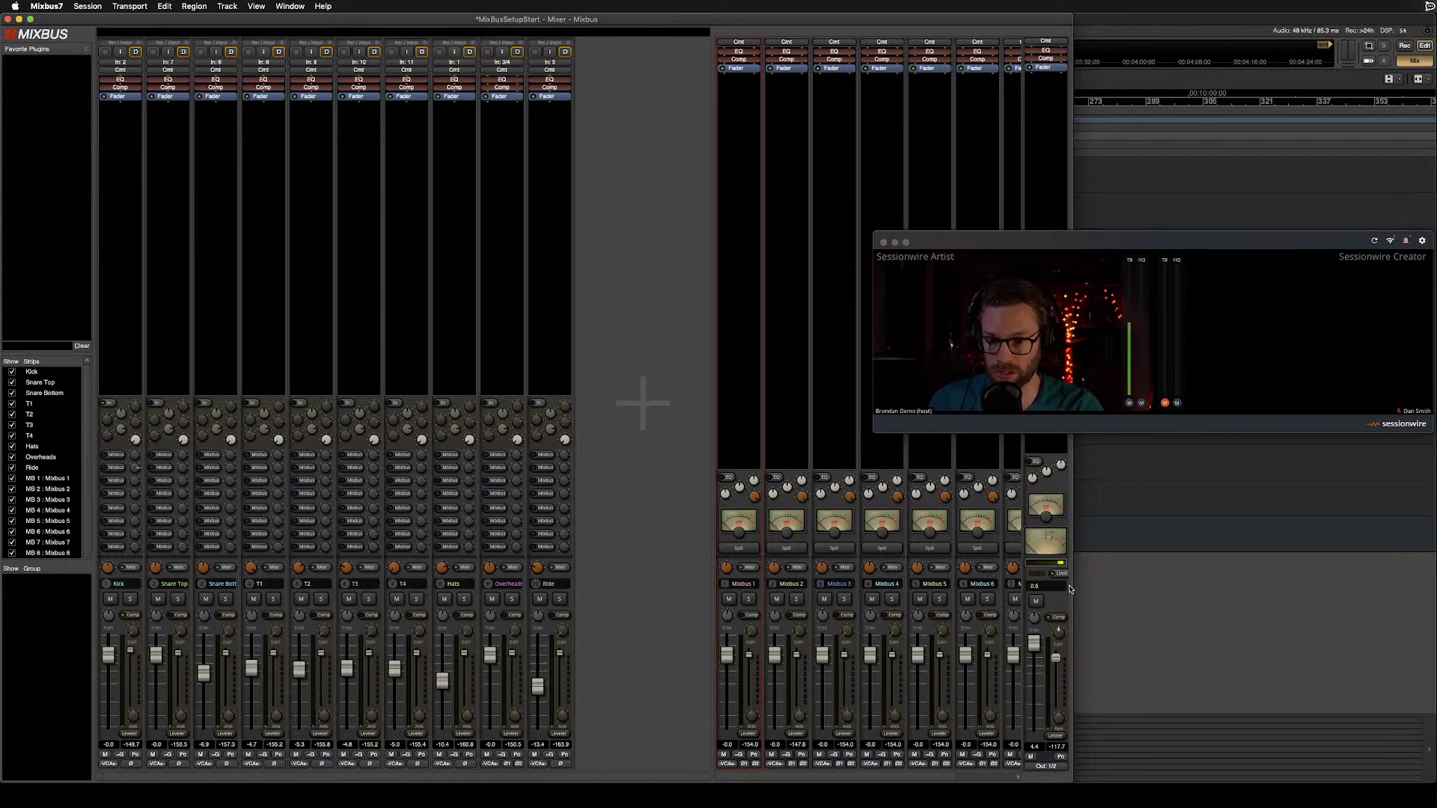
mouse_move(1073, 548)
left_mouse_down()
mouse_move(1074, 595)
mouse_move(1076, 577)
left_mouse_up()
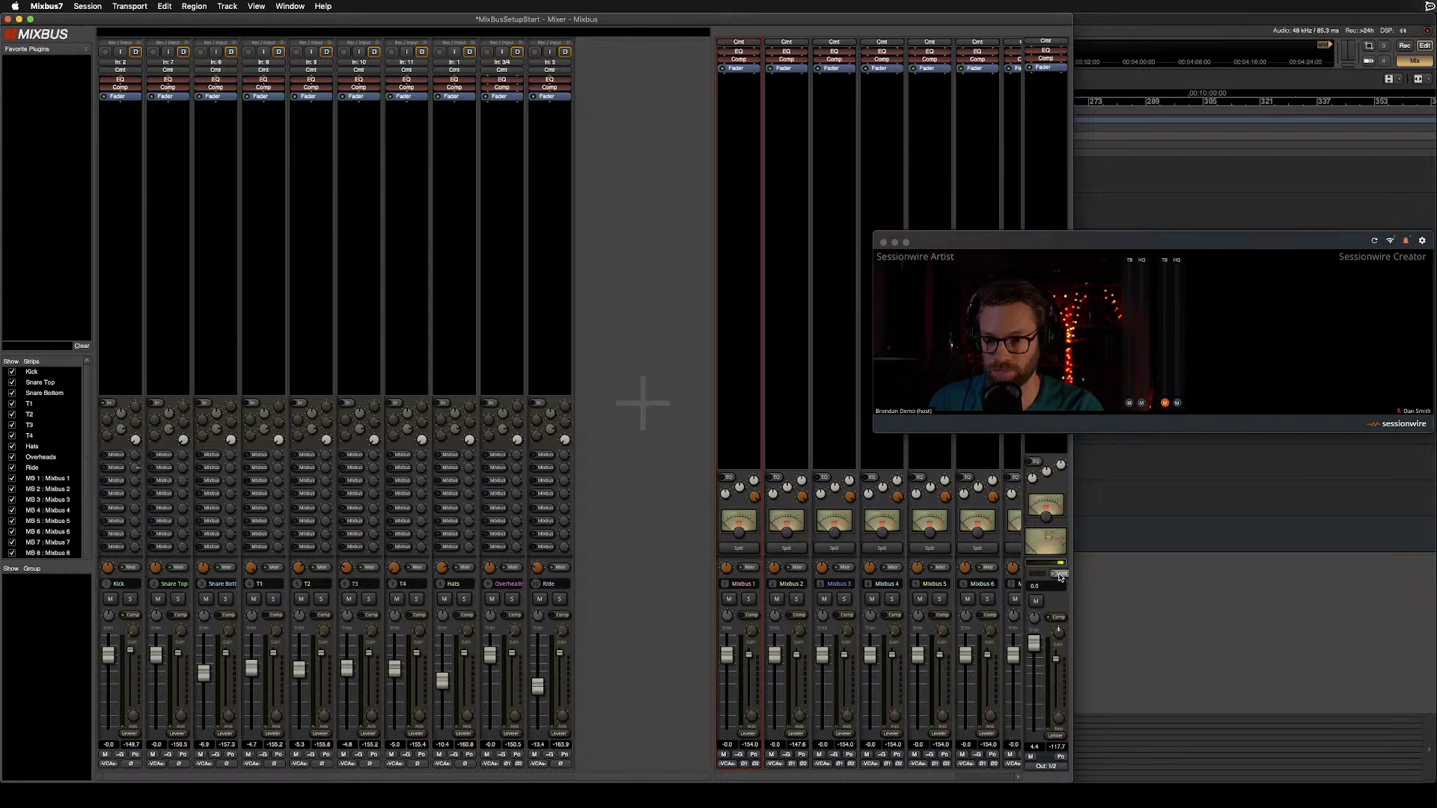
Move the call window further up over the mixer and return to the Mixbus mixer window.
left_click_drag(1020, 242, 938, 181)
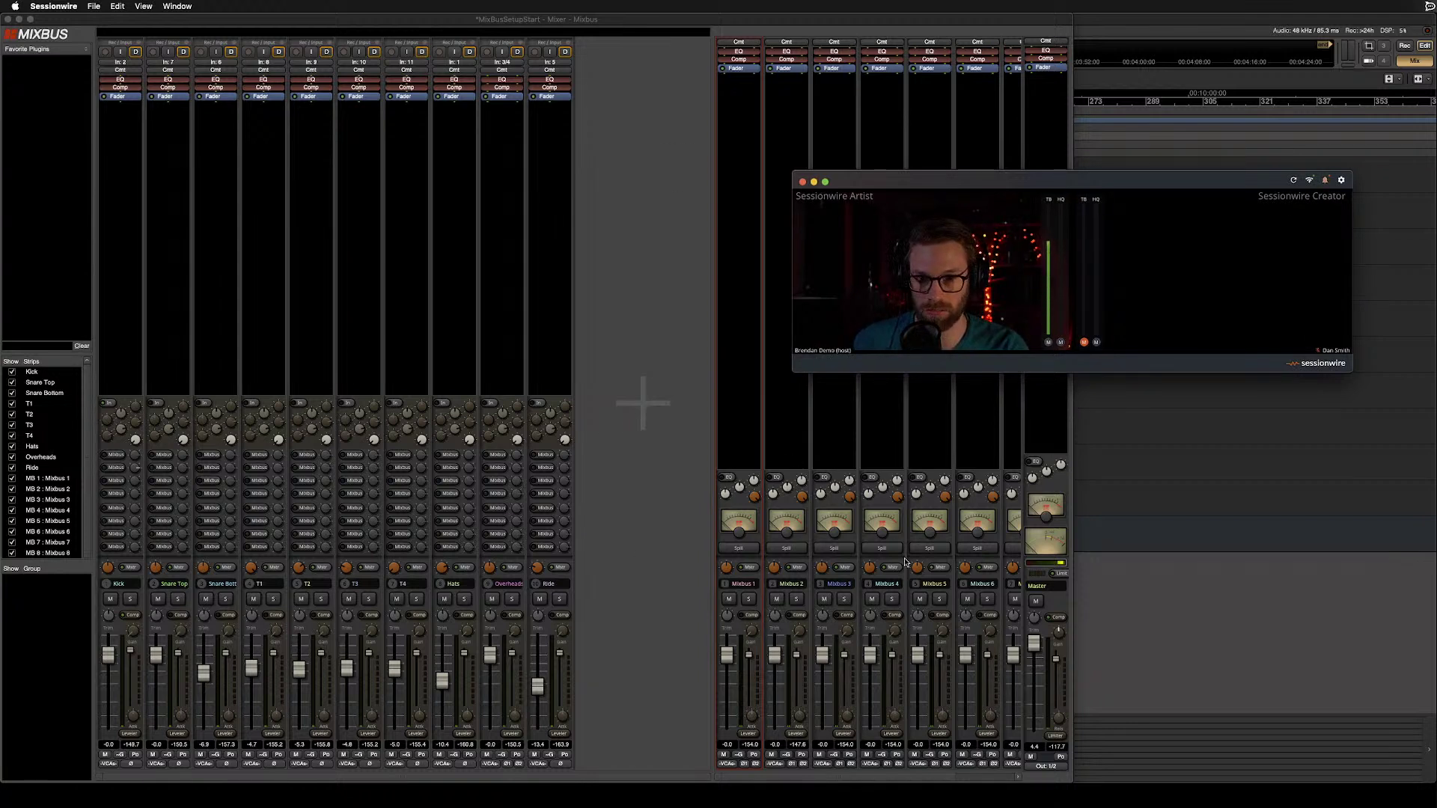
mouse_move(1065, 254)
left_click(915, 21)
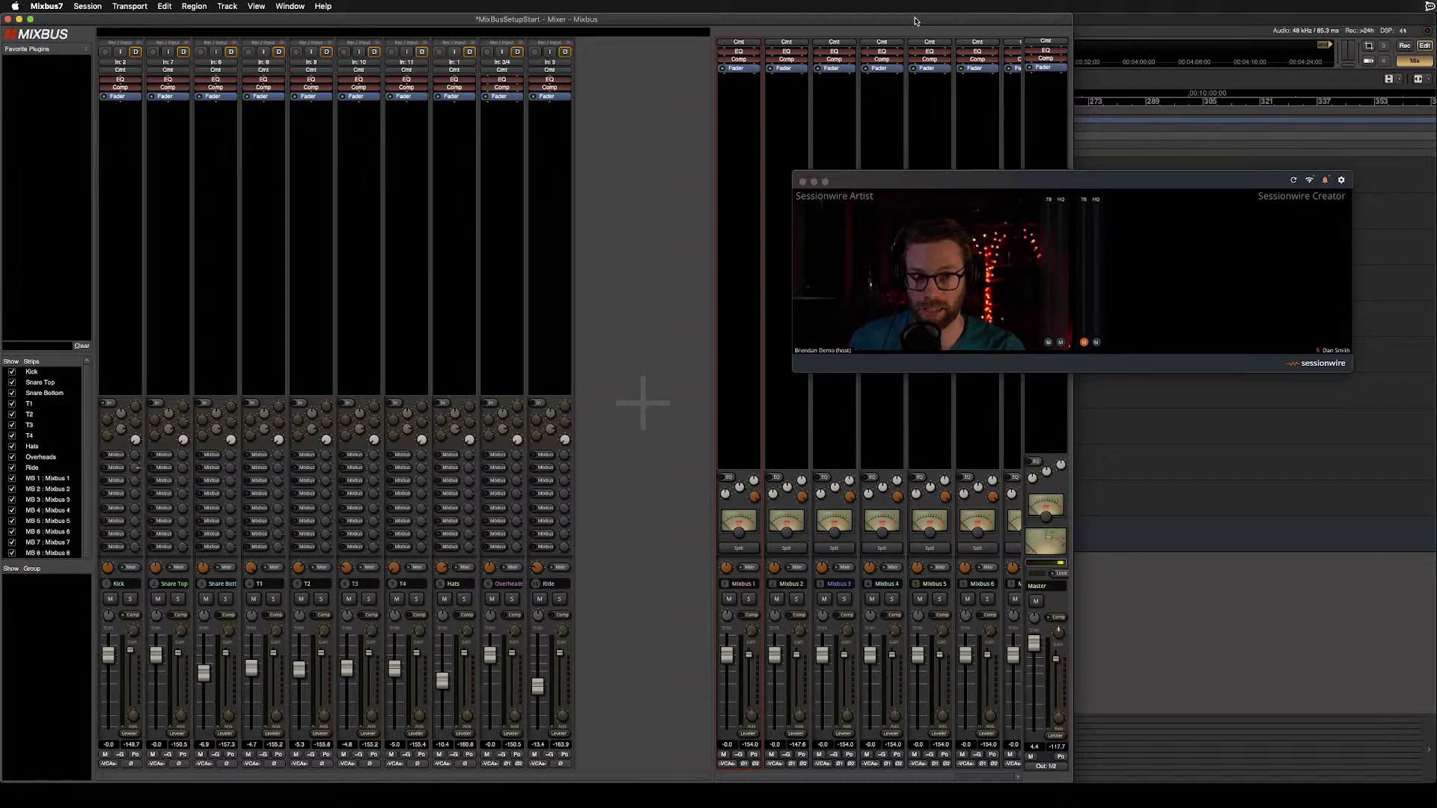
Play the drum session, then request the plugin selector for the master strip and accept scanning VST2/3 and AudioUnit plugins.
key("space")
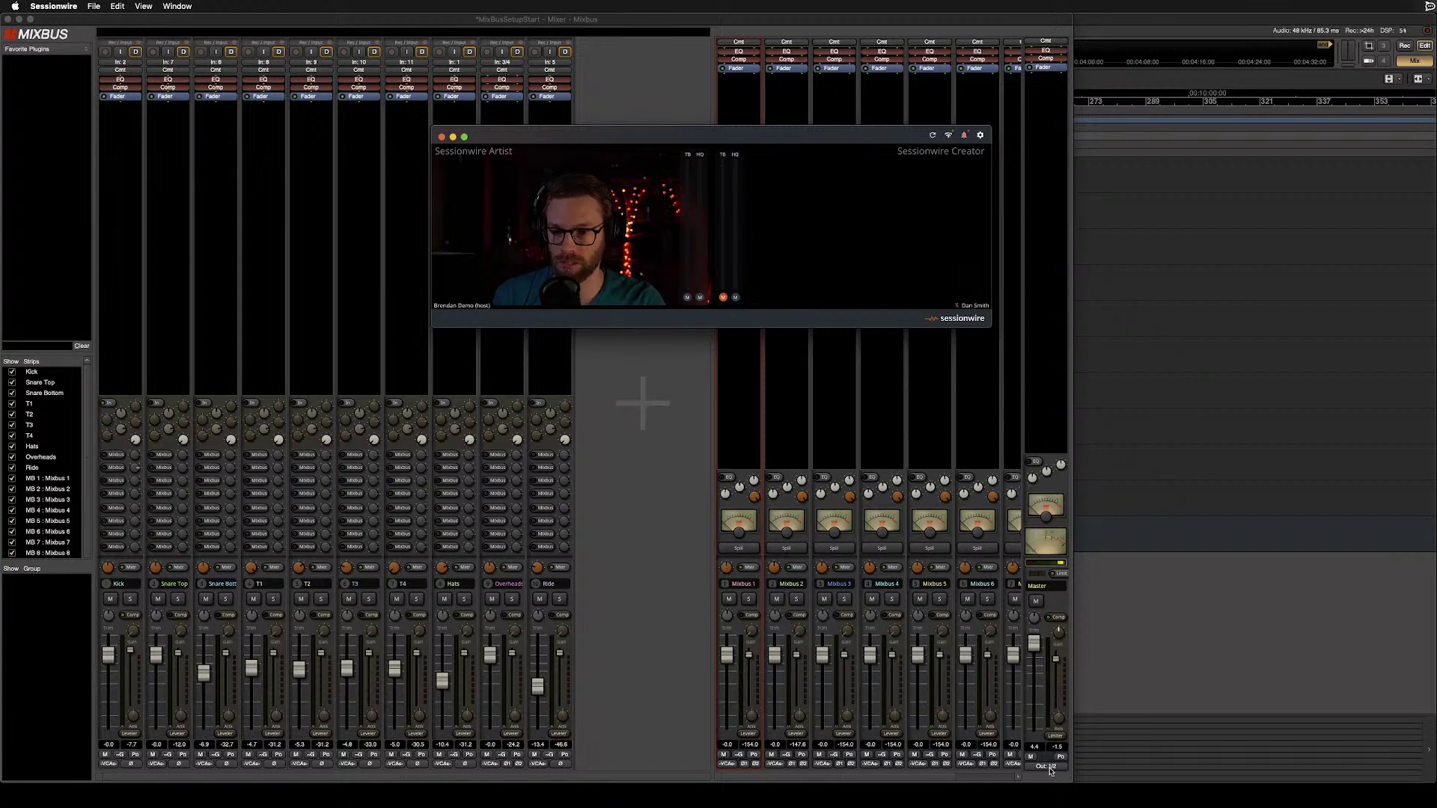
left_click(1048, 95)
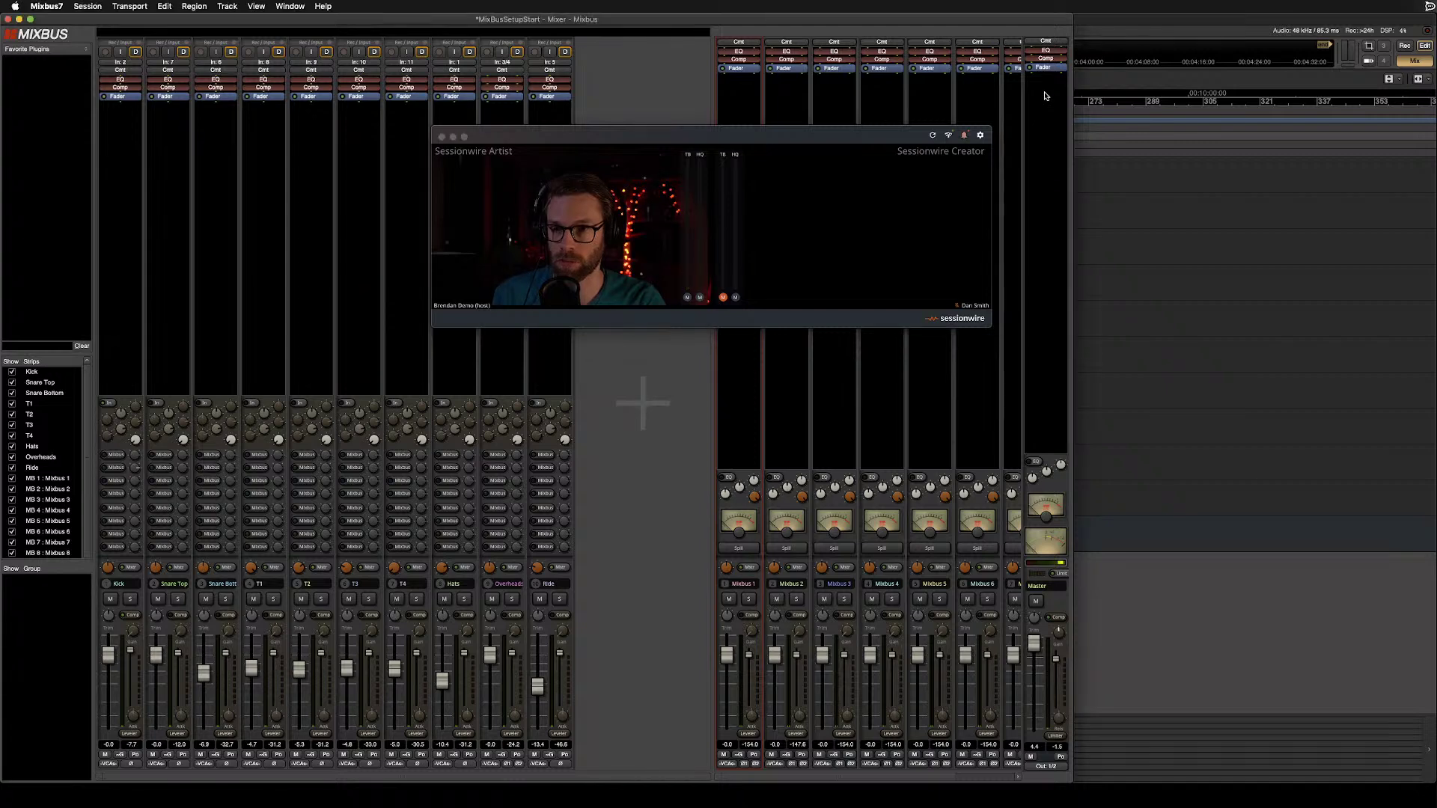
right_click(1048, 95)
mouse_move(1066, 101)
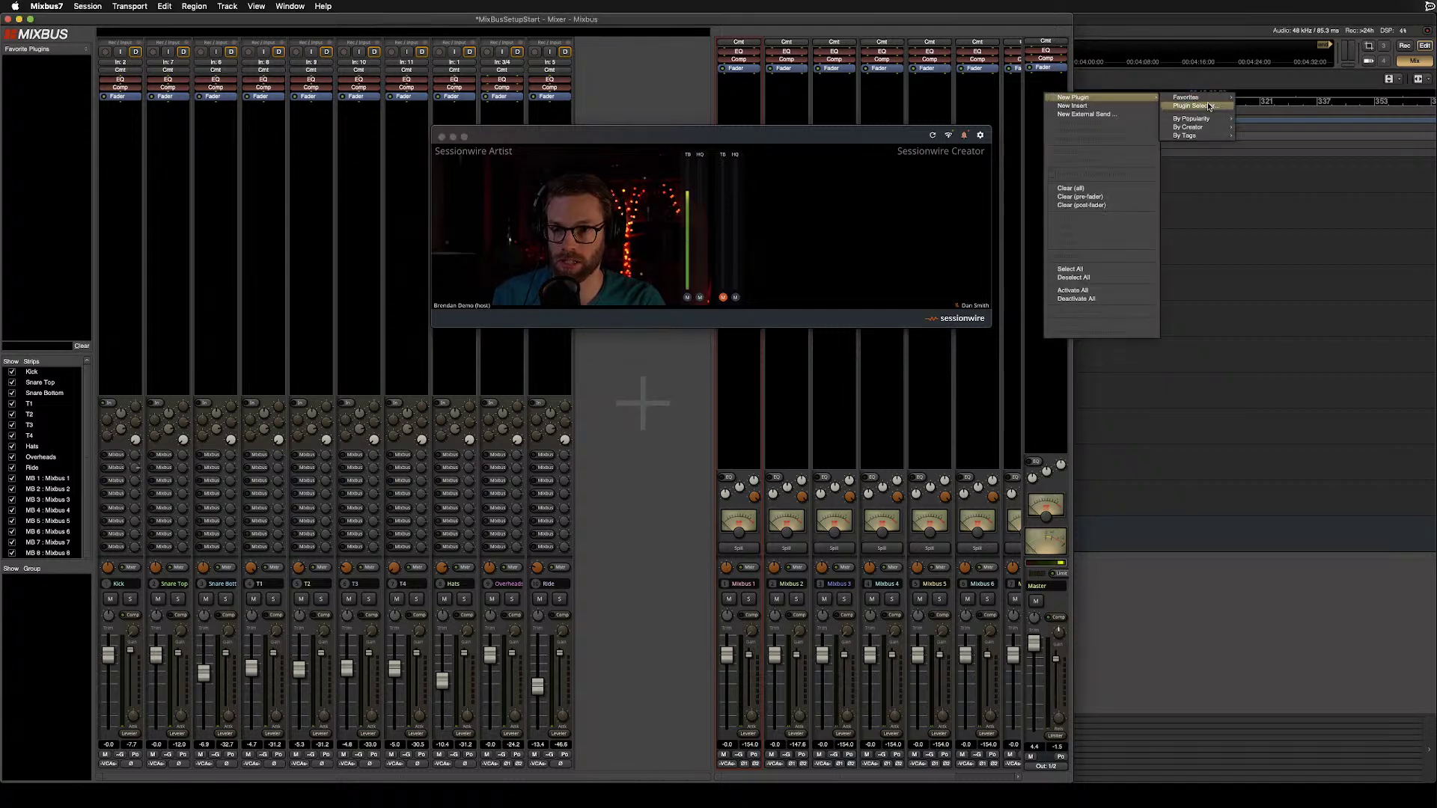
mouse_move(1194, 127)
mouse_move(1294, 382)
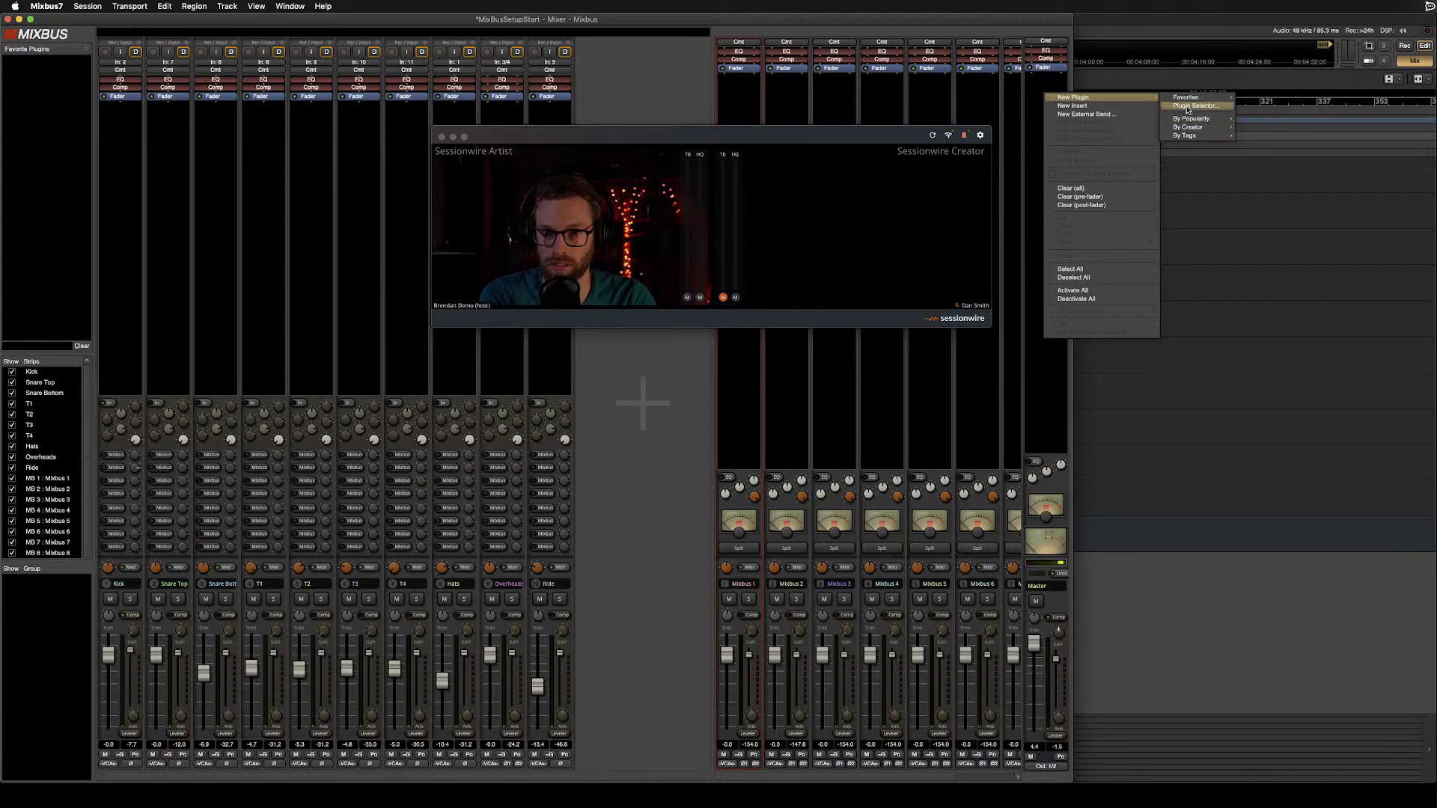
left_click(1194, 106)
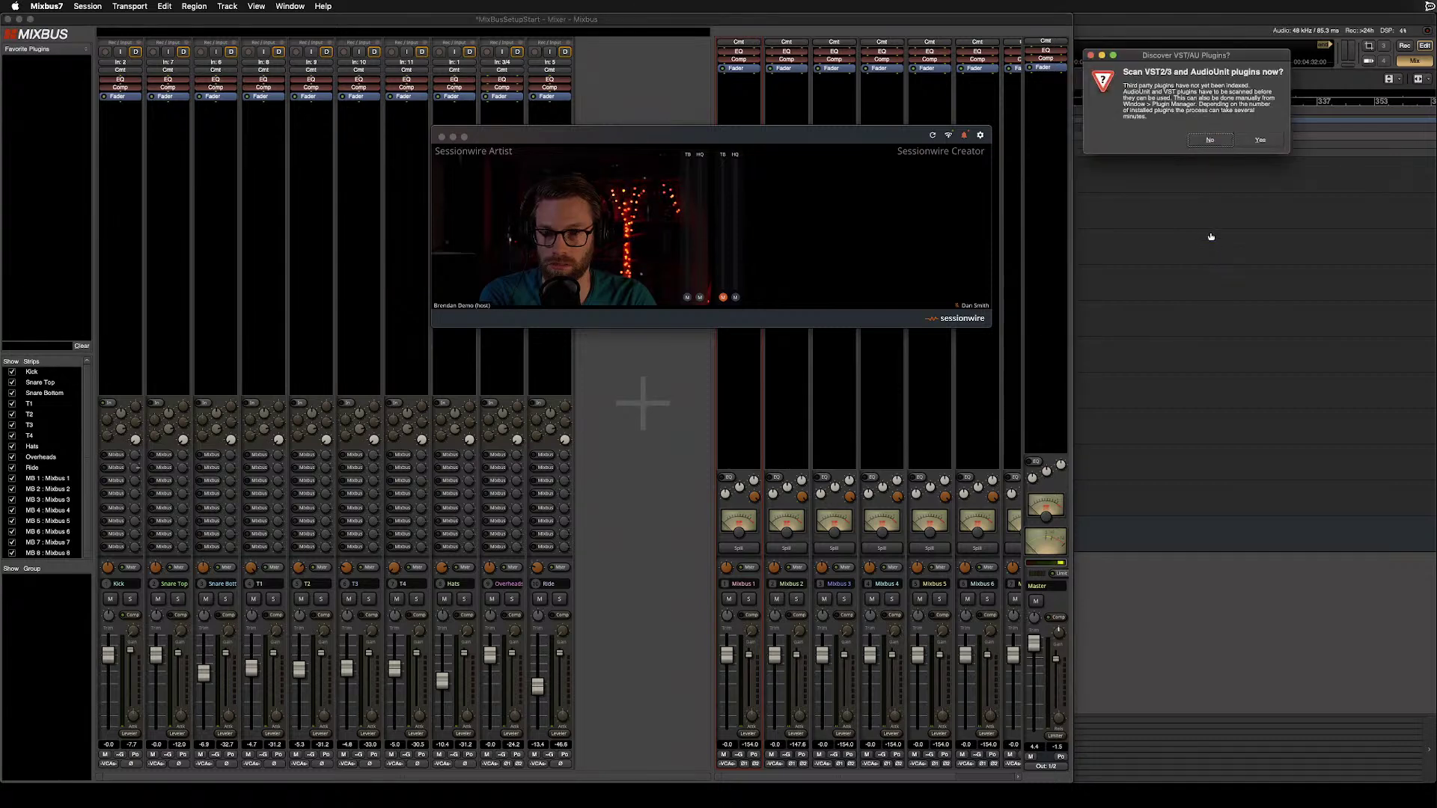
left_click(1261, 141)
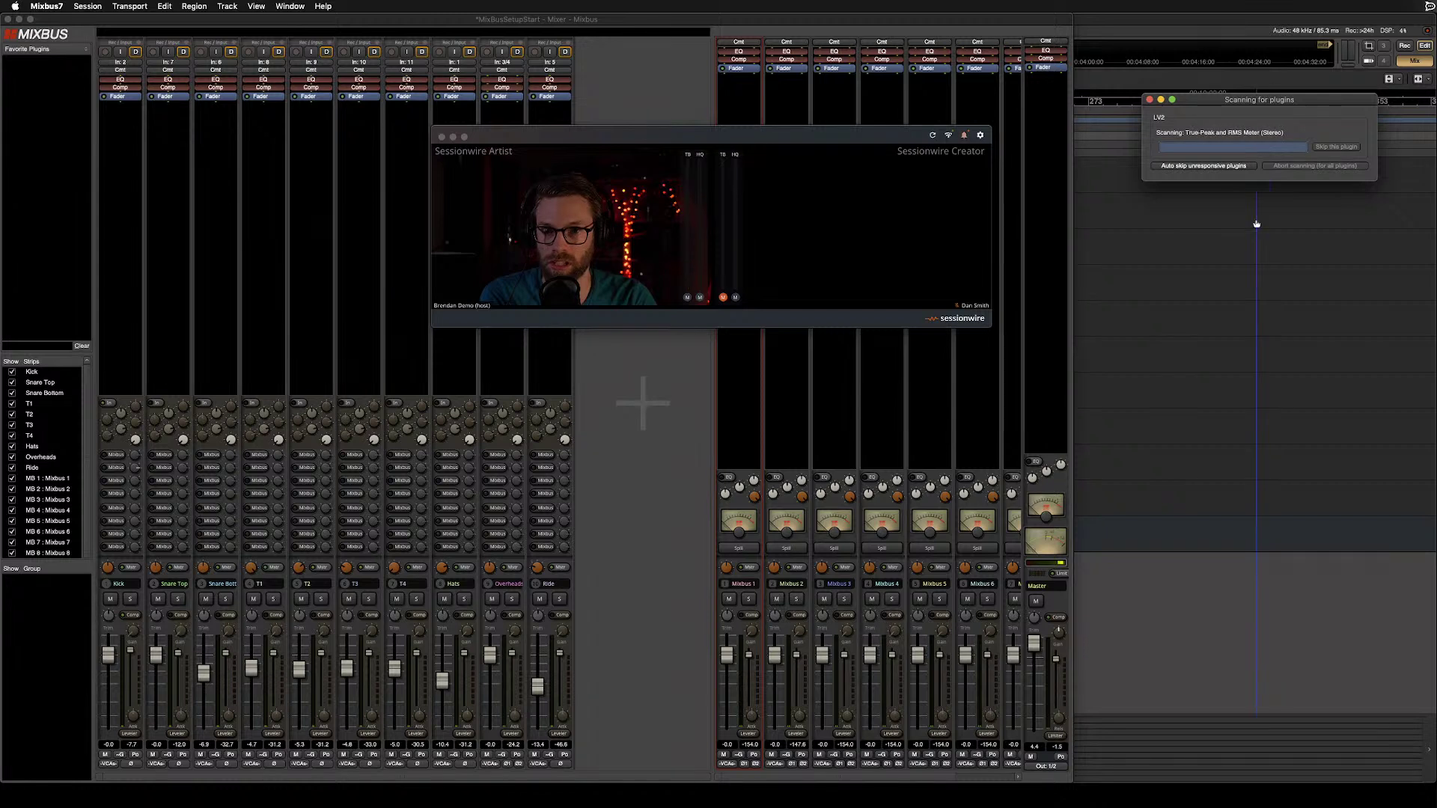
Rearrange the plugin scanning window and the Sessionwire call window so that neither covers the other.
left_click_drag(1239, 100, 1158, 141)
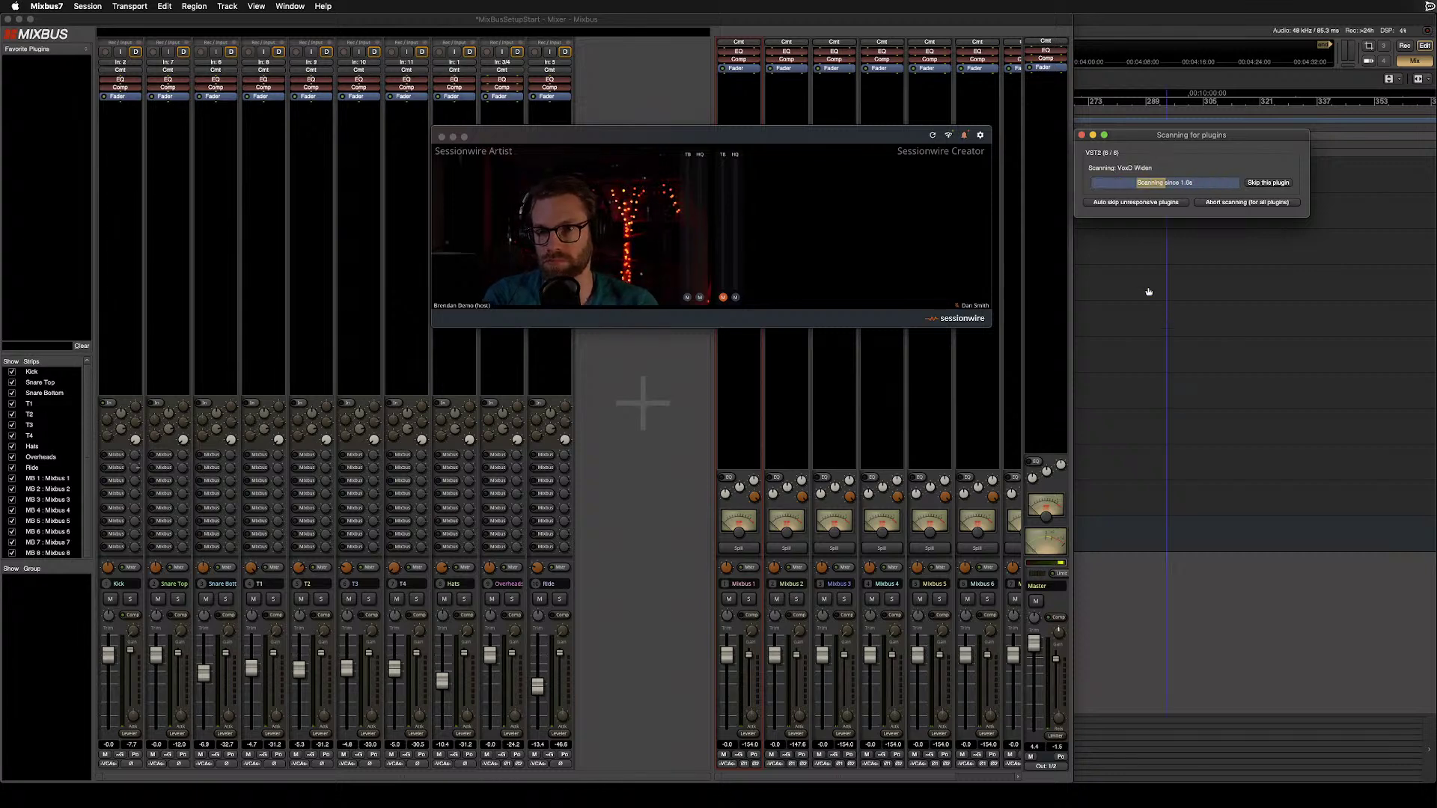
left_click_drag(863, 142, 1287, 255)
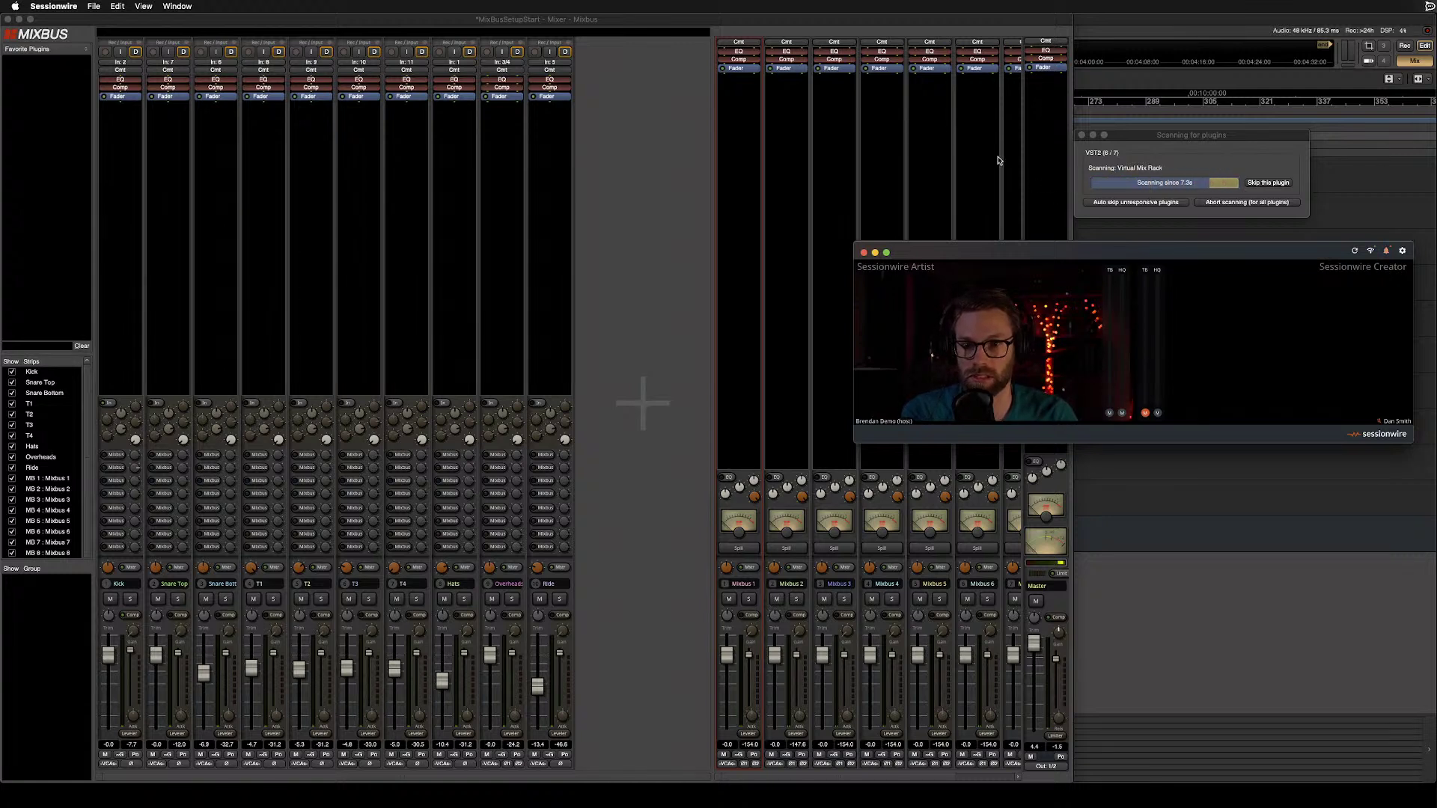
Look over the VST and Audio Unit plugin settings in the Mixbus preferences, with the preferences window moved over the mixer.
left_click(833, 50)
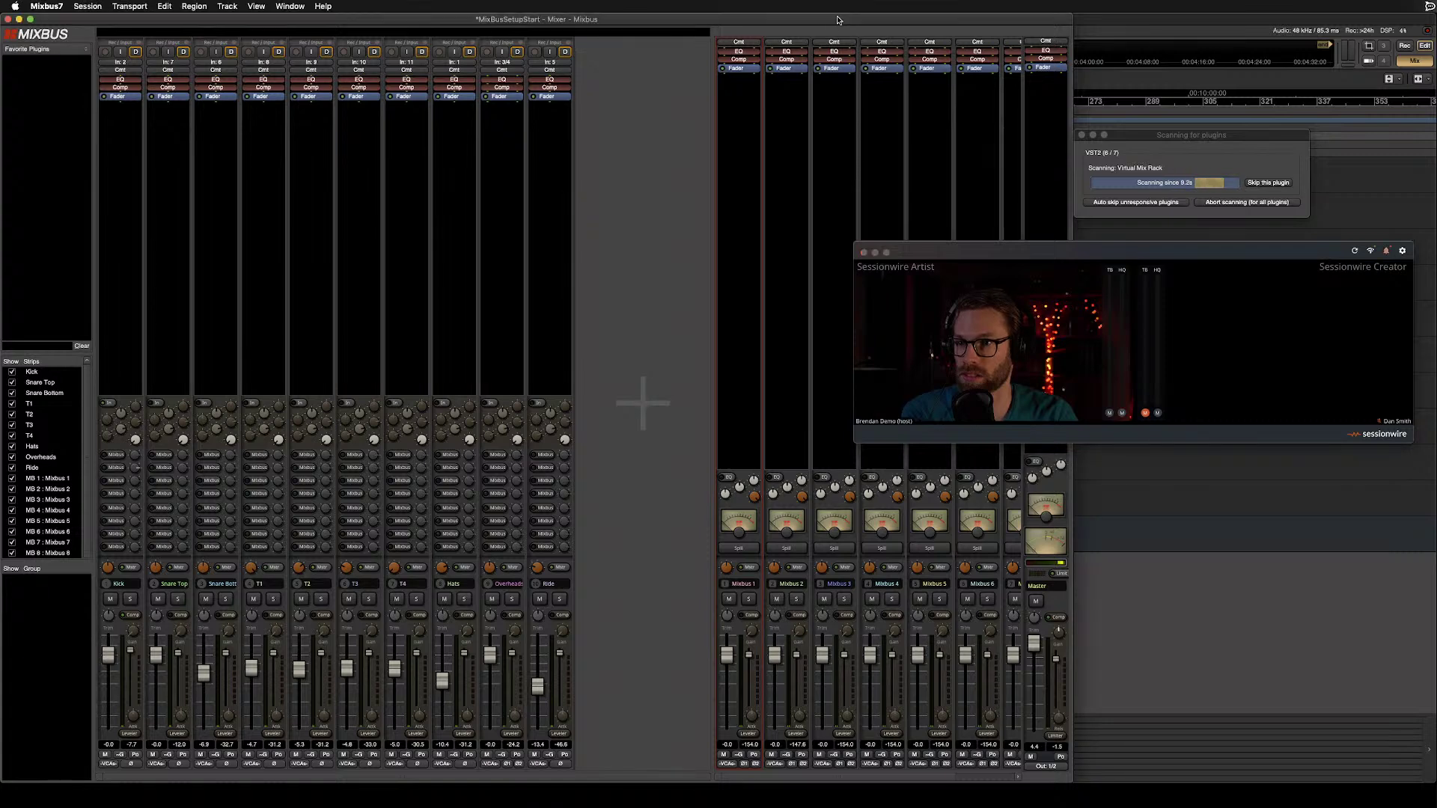
left_click(46, 6)
left_click(610, 125)
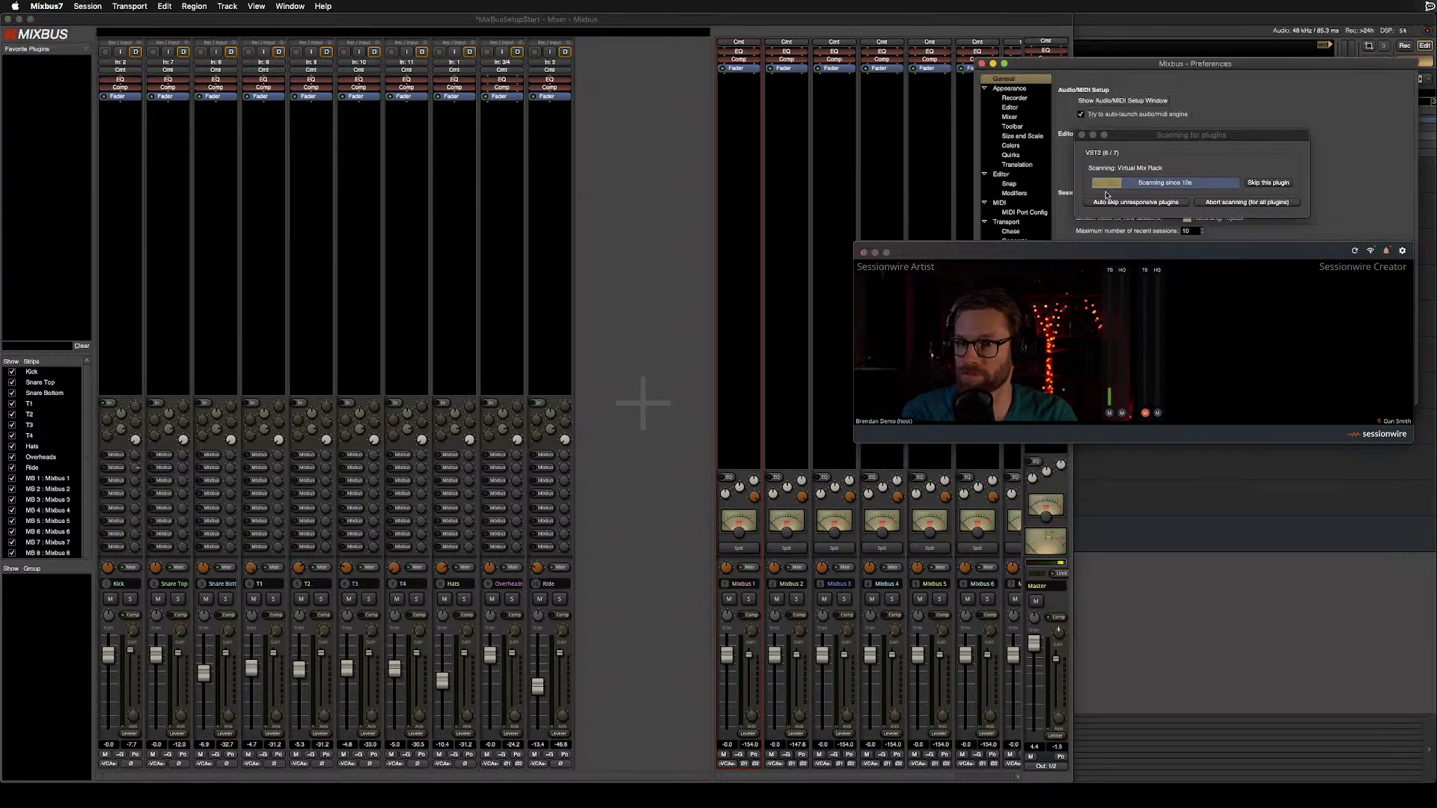
left_click_drag(1178, 75, 547, 232)
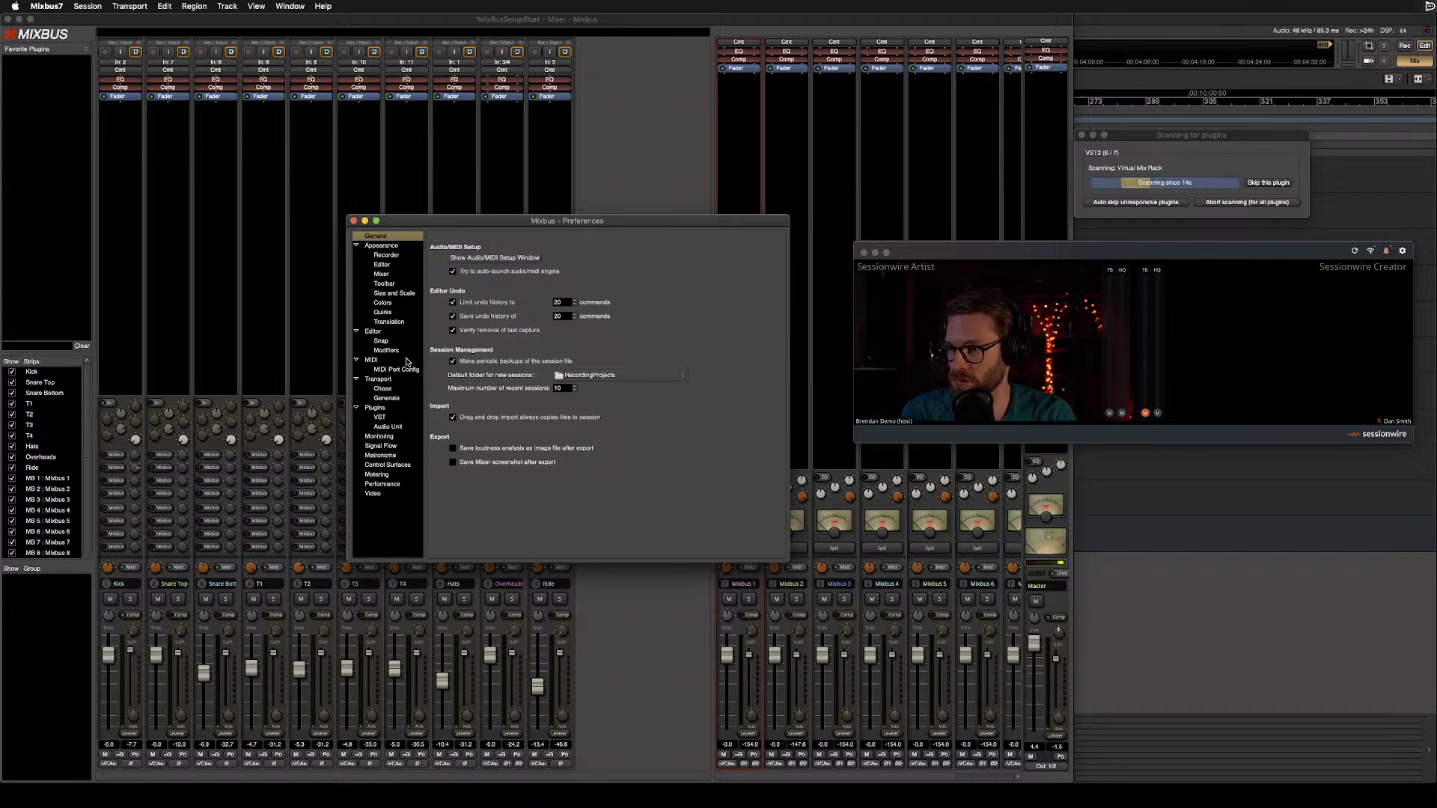
left_click(395, 407)
left_click(390, 418)
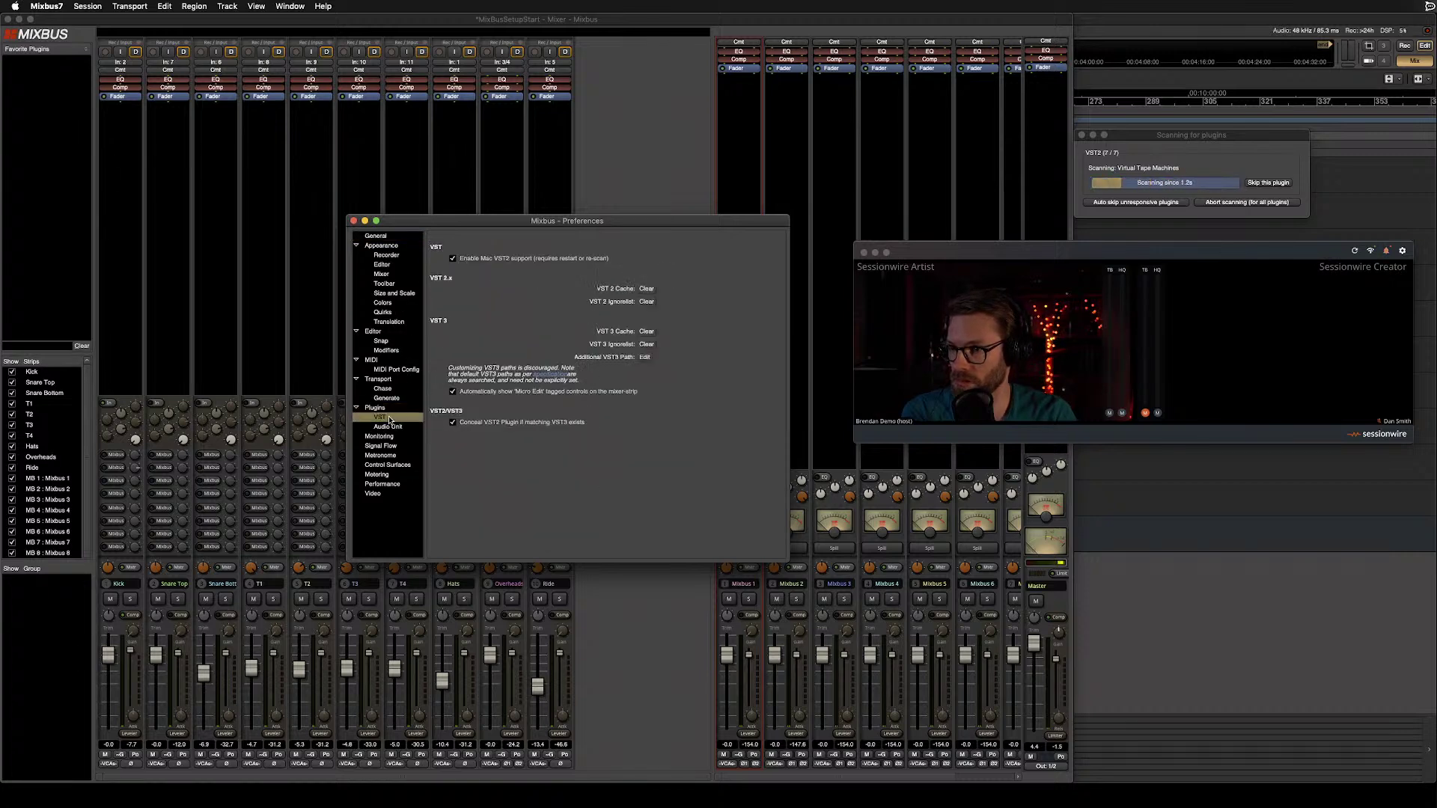
left_click(390, 428)
left_click(381, 417)
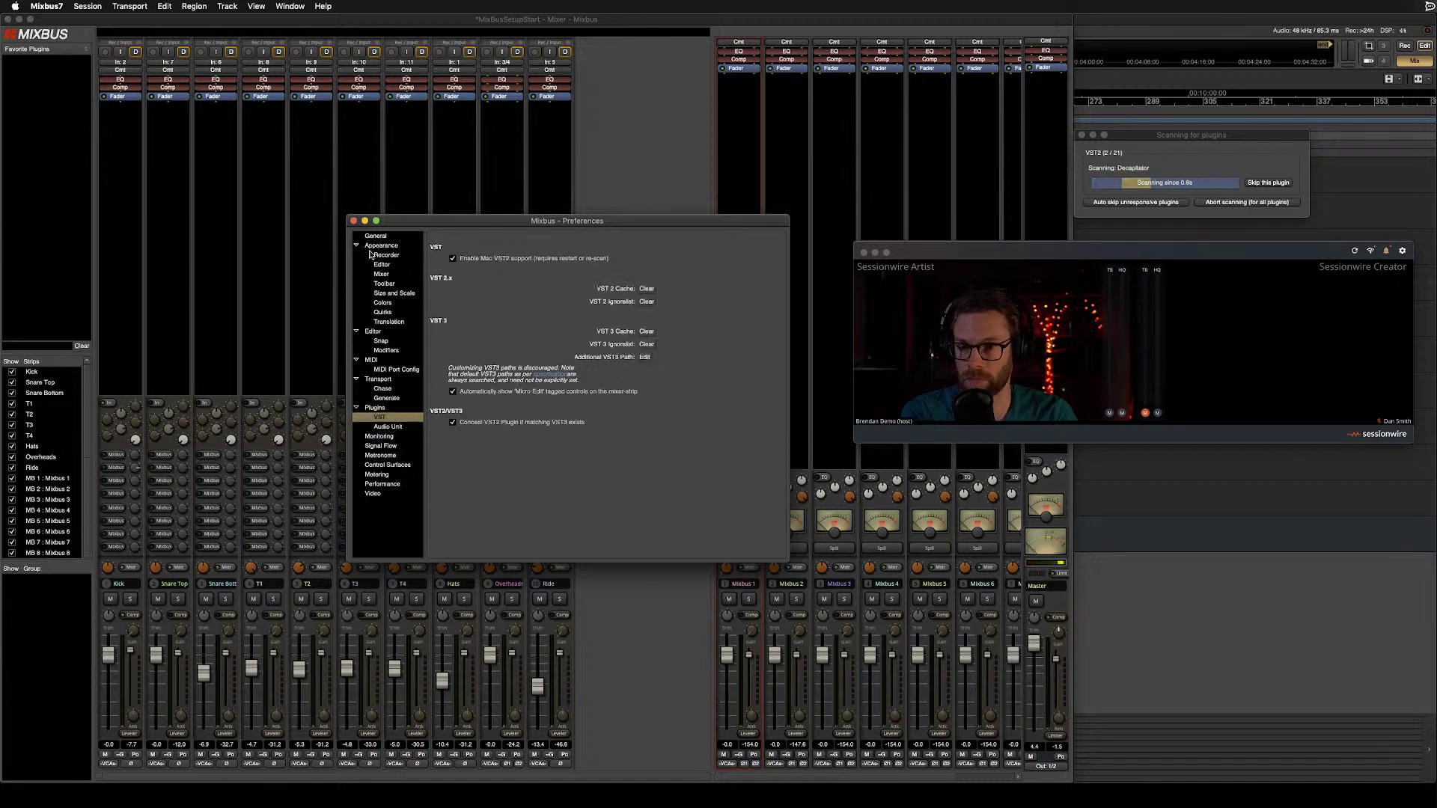
left_click(353, 220)
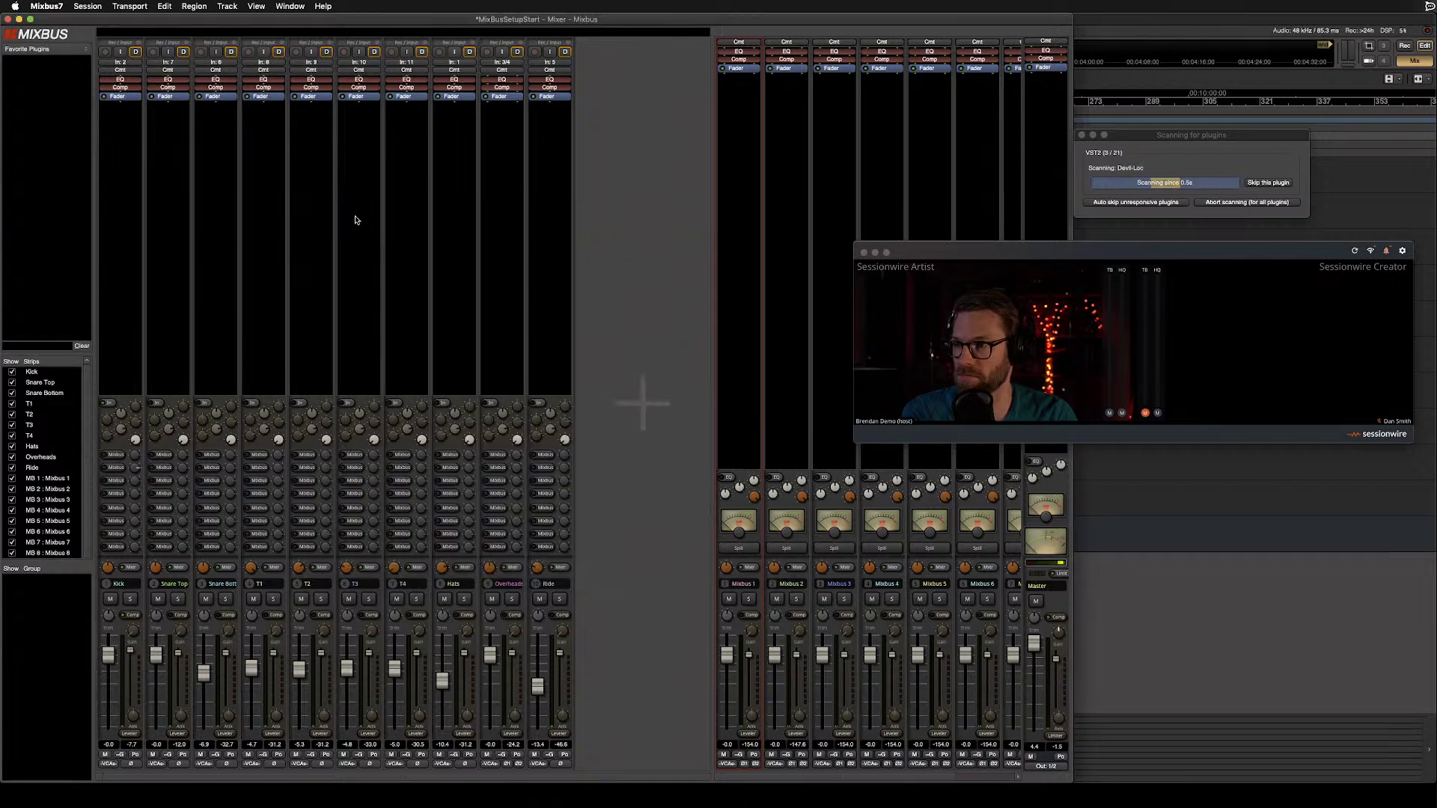
Open the Plugin Manager and place its window over the mixer strips, clear of the call window.
left_click(255, 6)
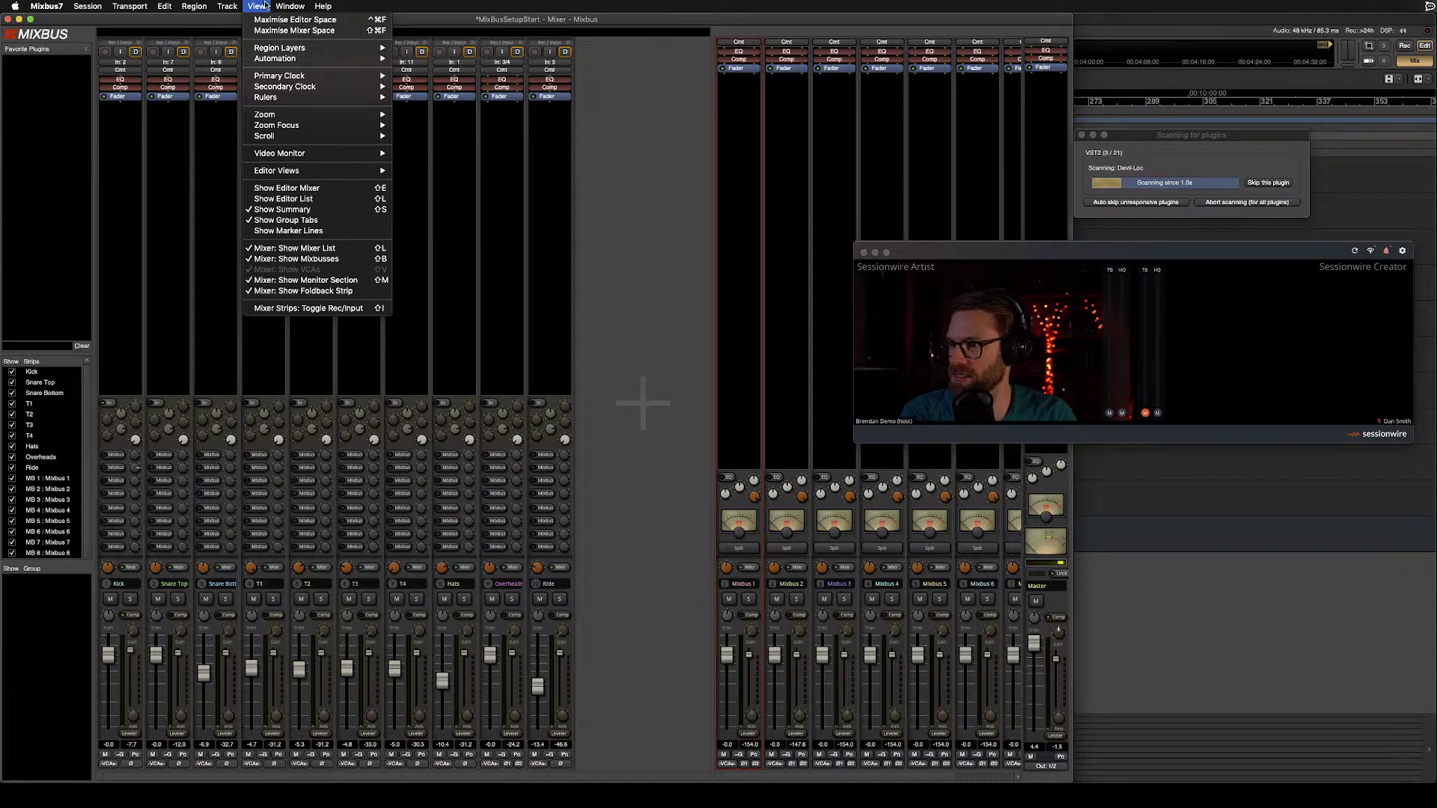
mouse_move(290, 5)
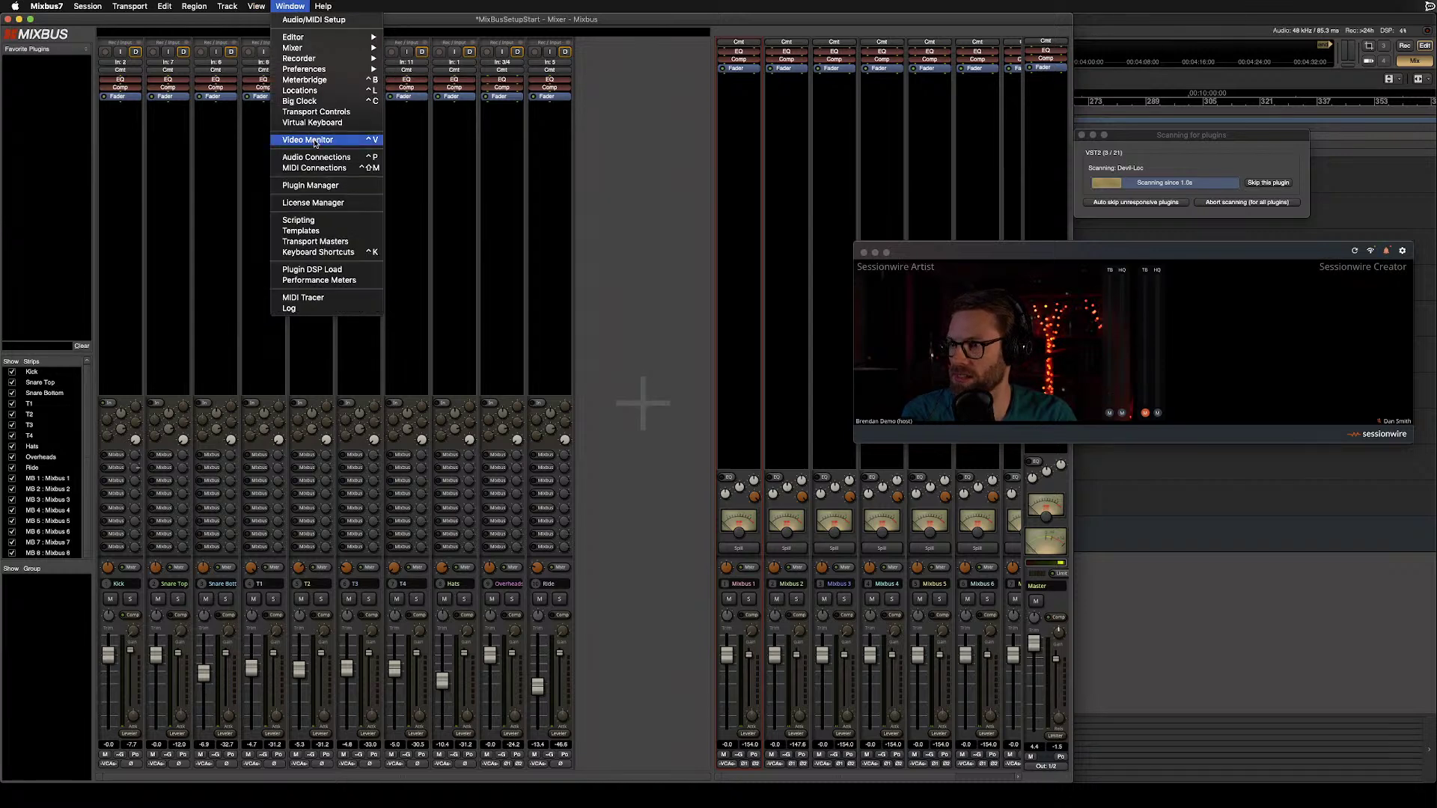
left_click(310, 185)
left_click_drag(708, 24, 606, 180)
Find the Sessionwire VST3 entries in the Plugin Manager and re-scan Sessionwire Receive.
left_click_drag(732, 214, 733, 404)
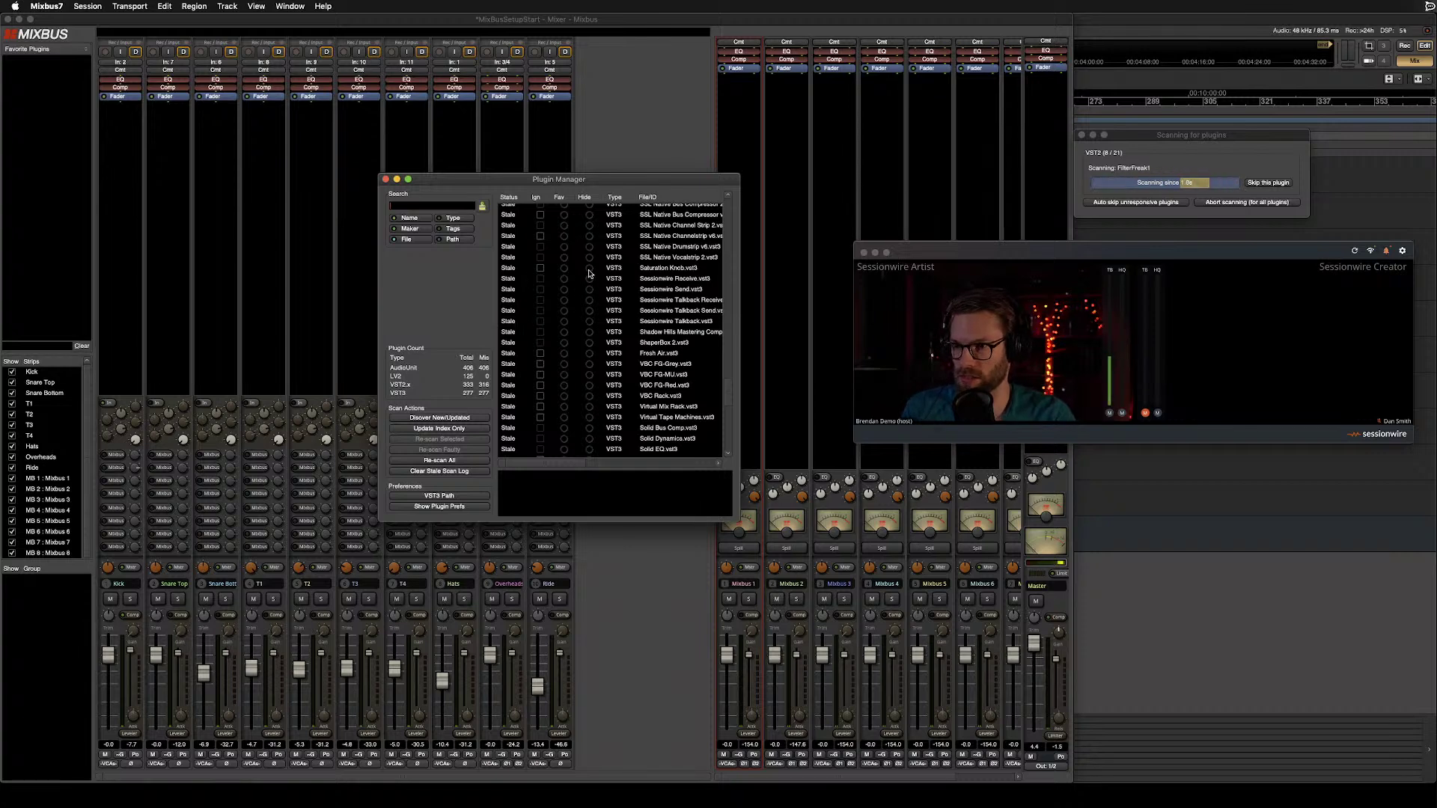
left_click(527, 278)
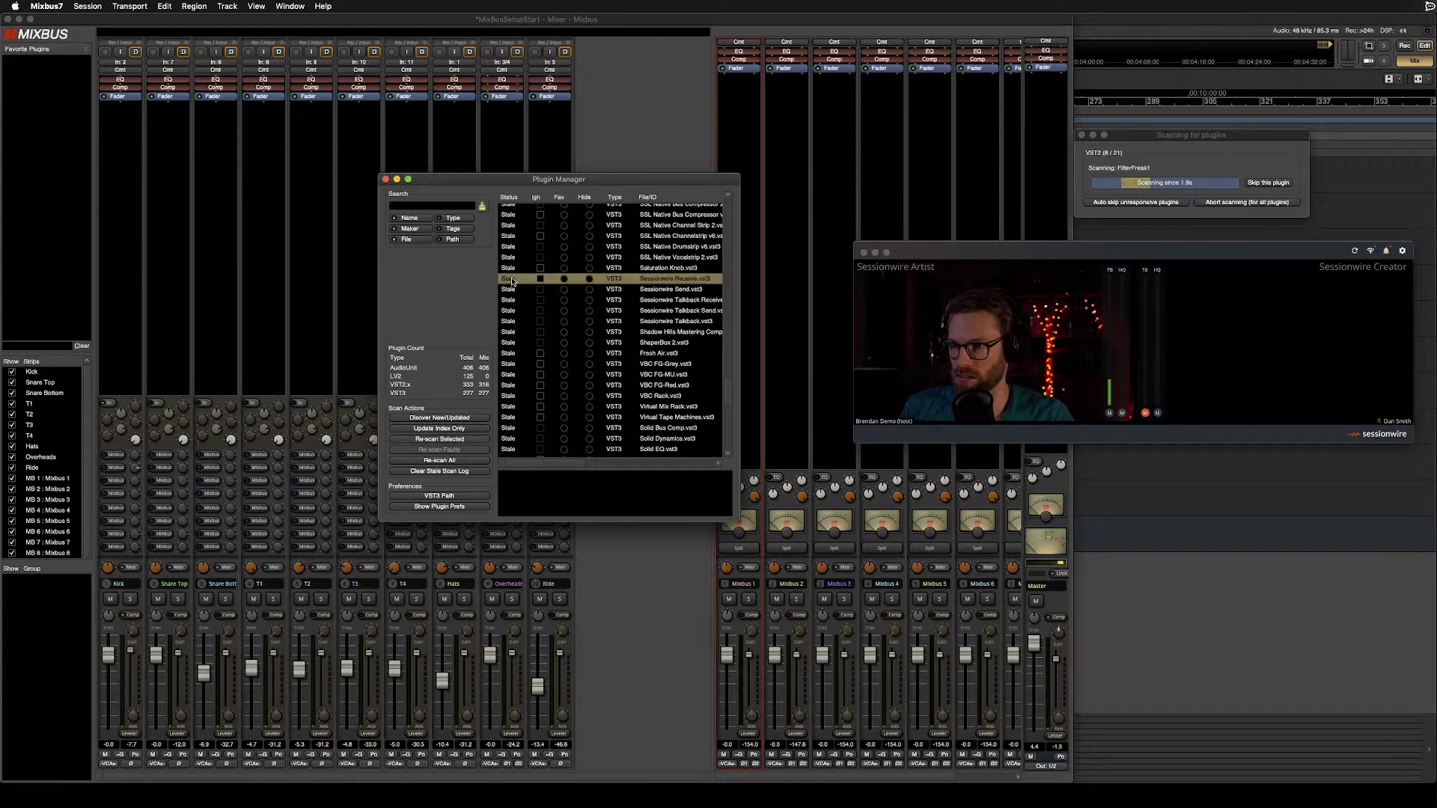
left_click(512, 321)
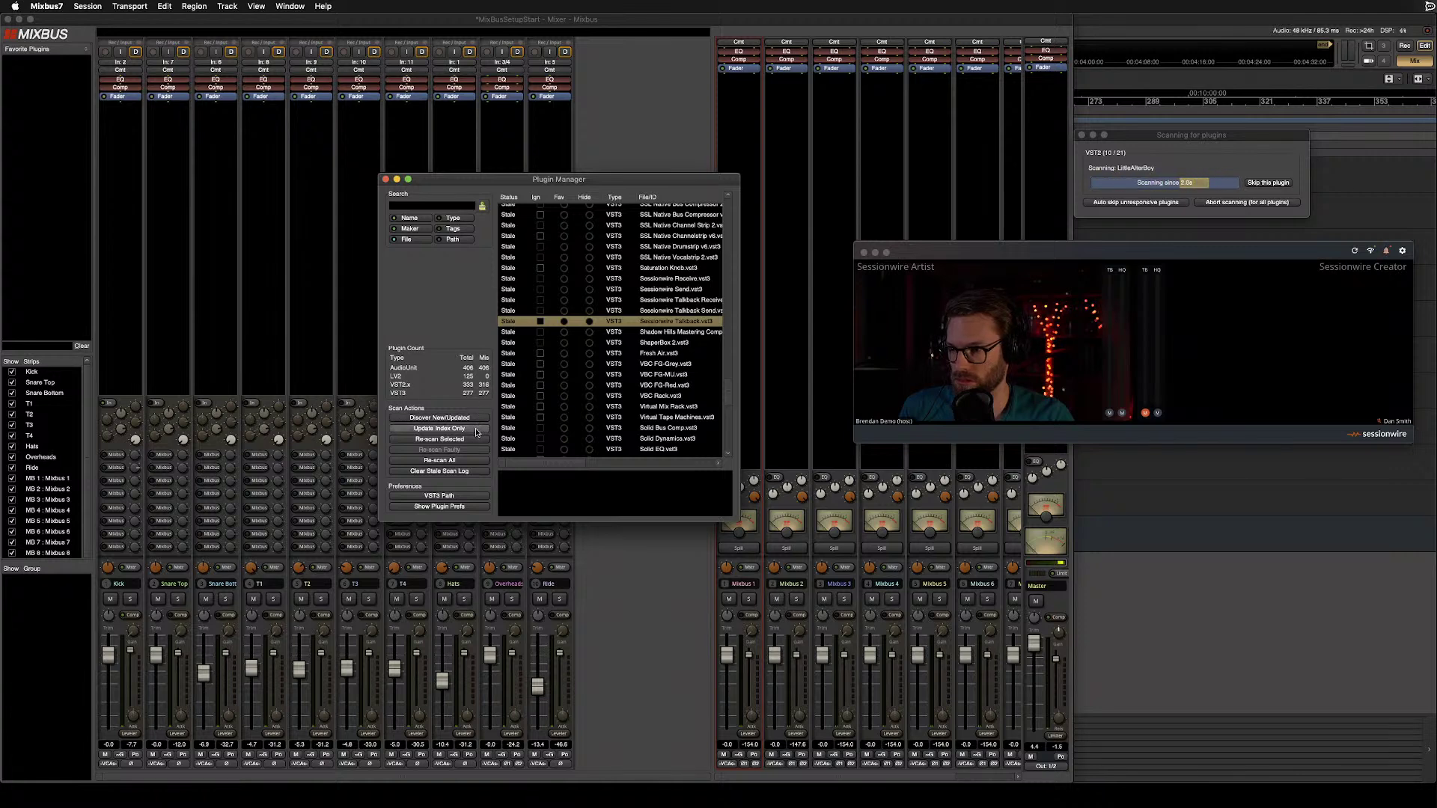
left_click(513, 279)
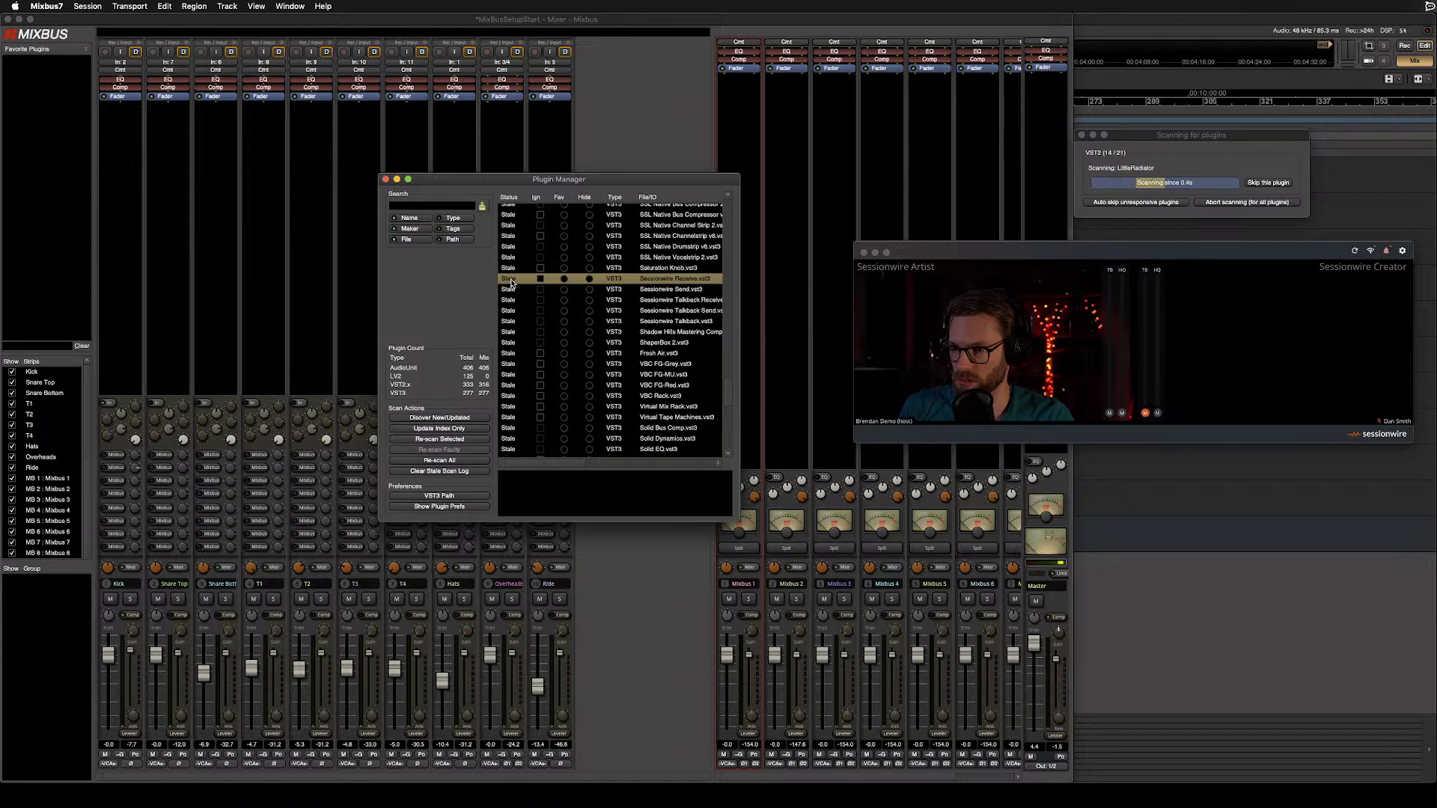
left_click(470, 429)
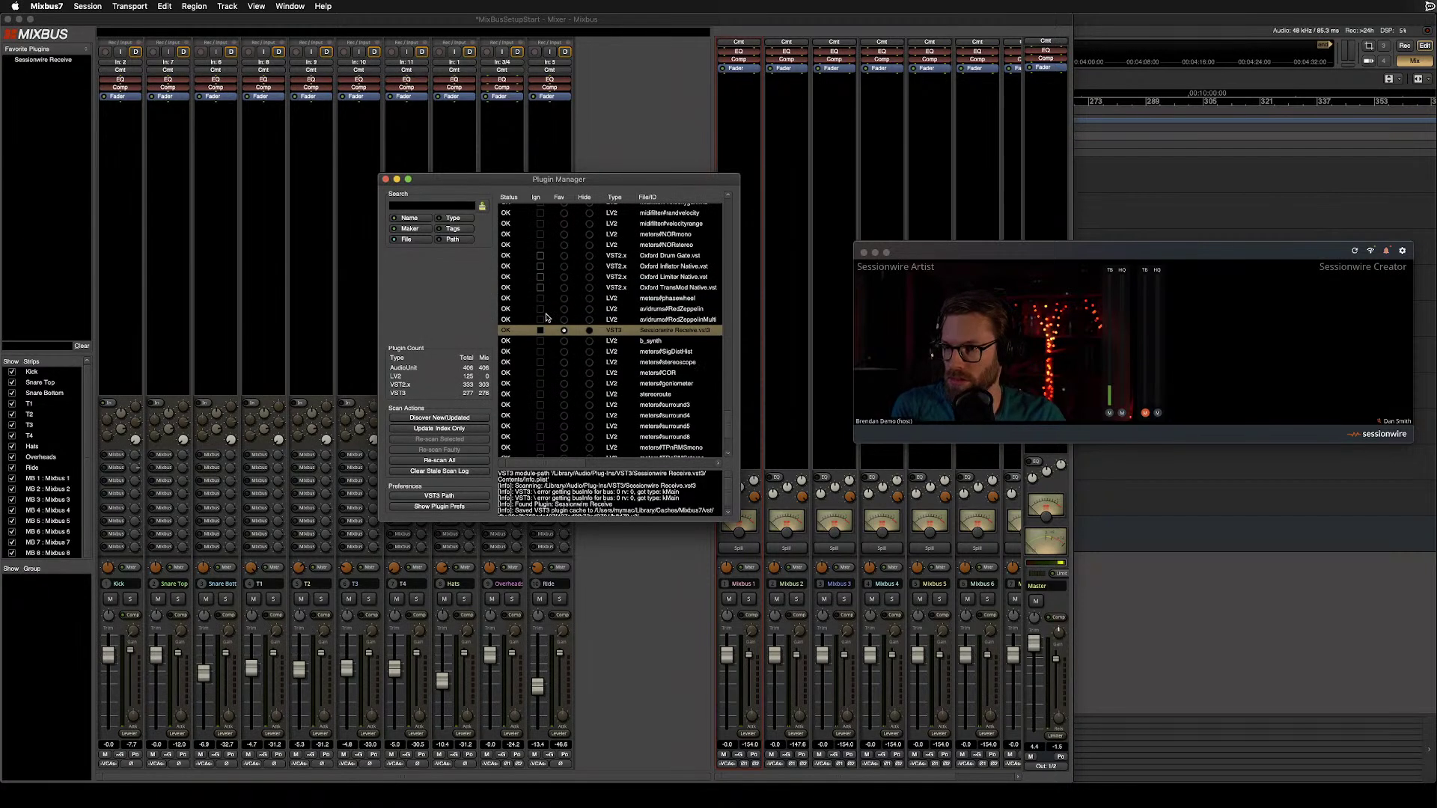
Dismiss the Plugin Selector and sort the Plugin Manager list by file name to locate the Sessionwire plugins.
key("Escape")
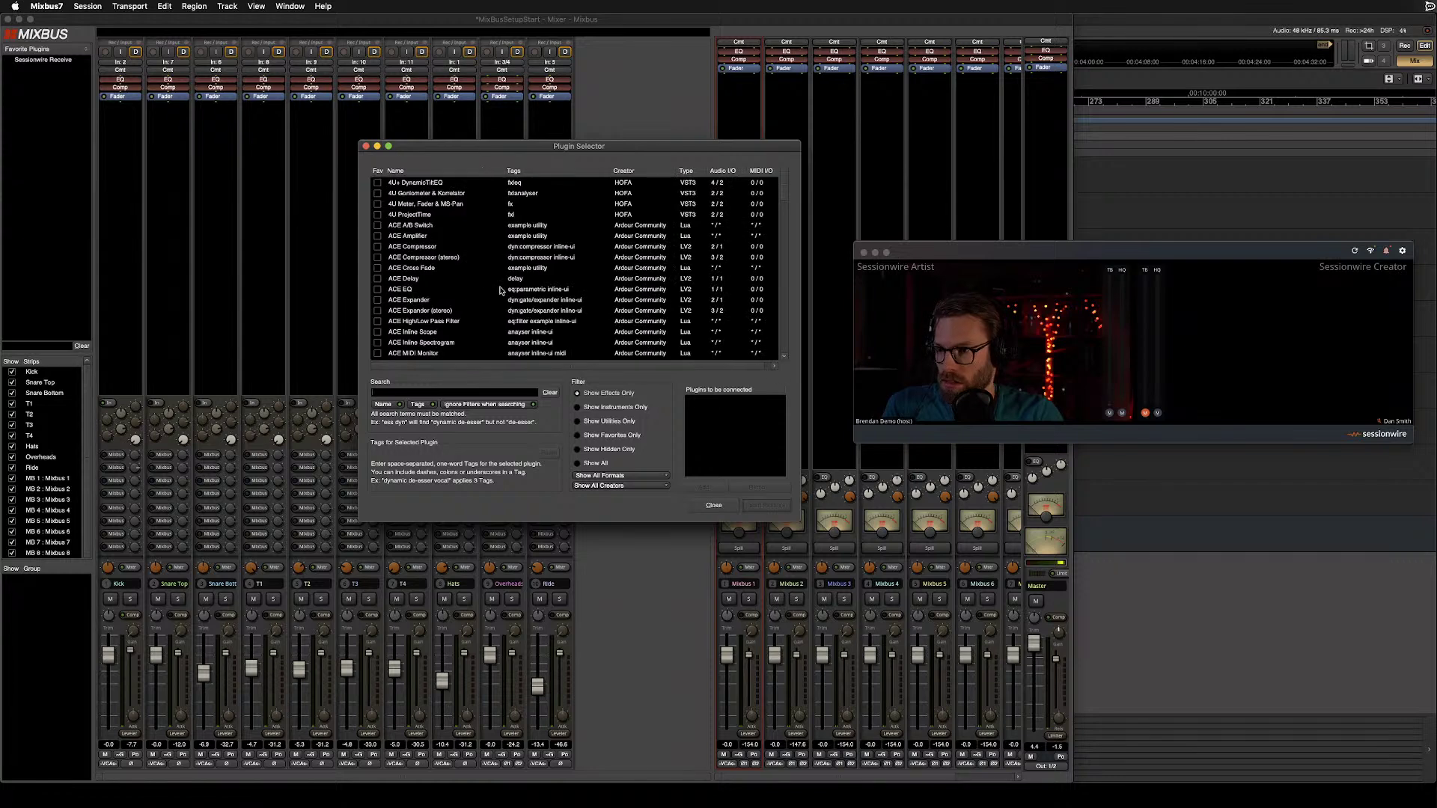
left_click(718, 506)
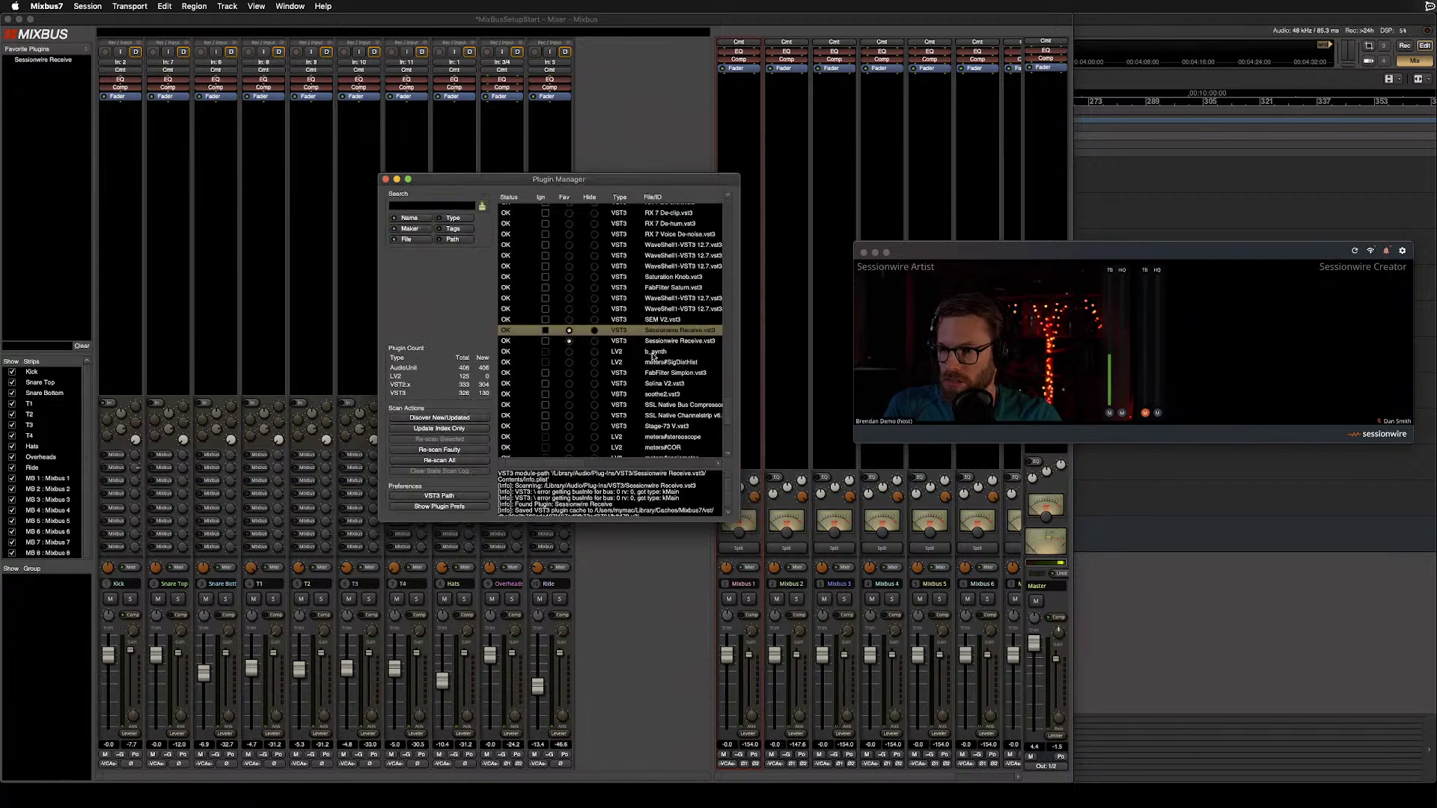
left_click(671, 198)
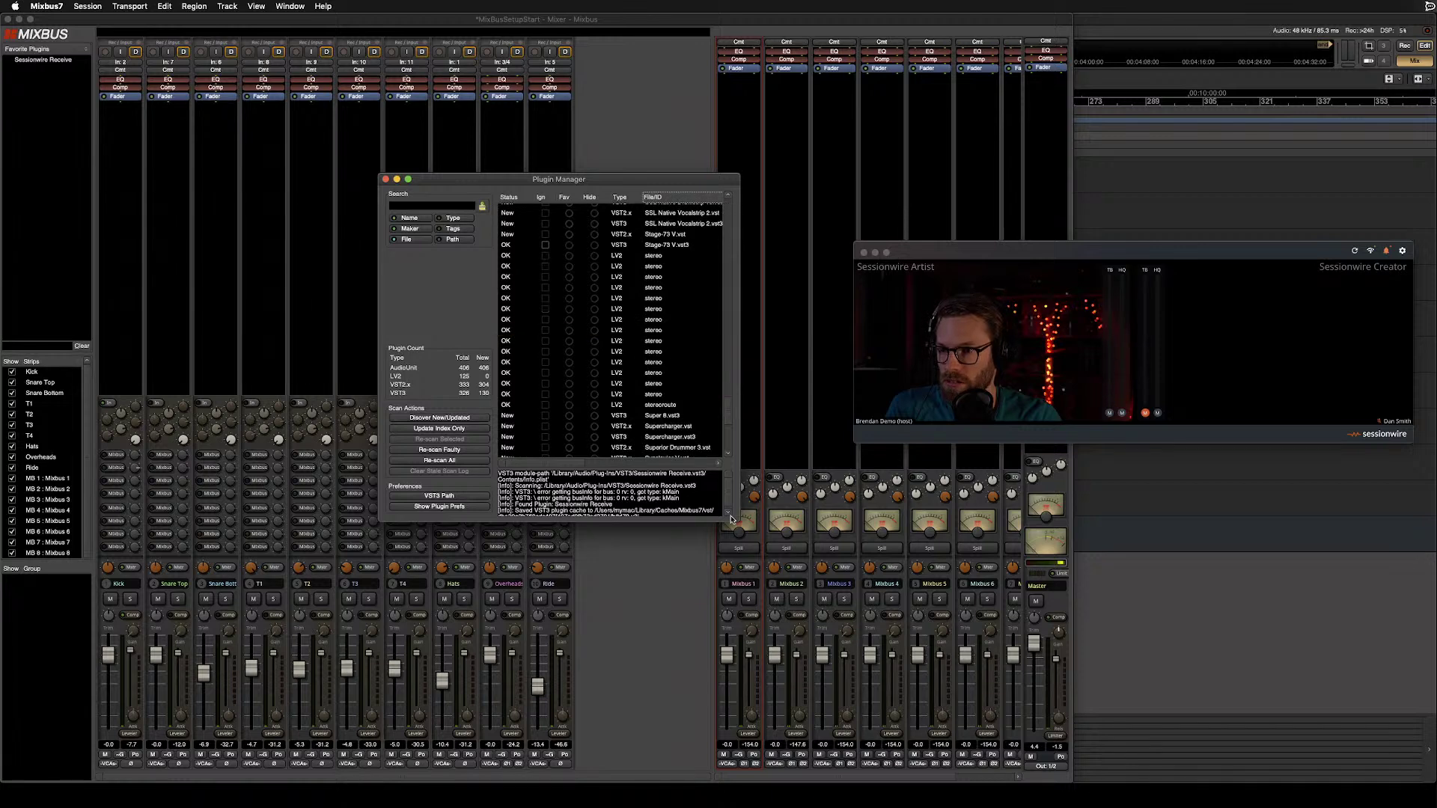
left_click_drag(730, 410, 725, 390)
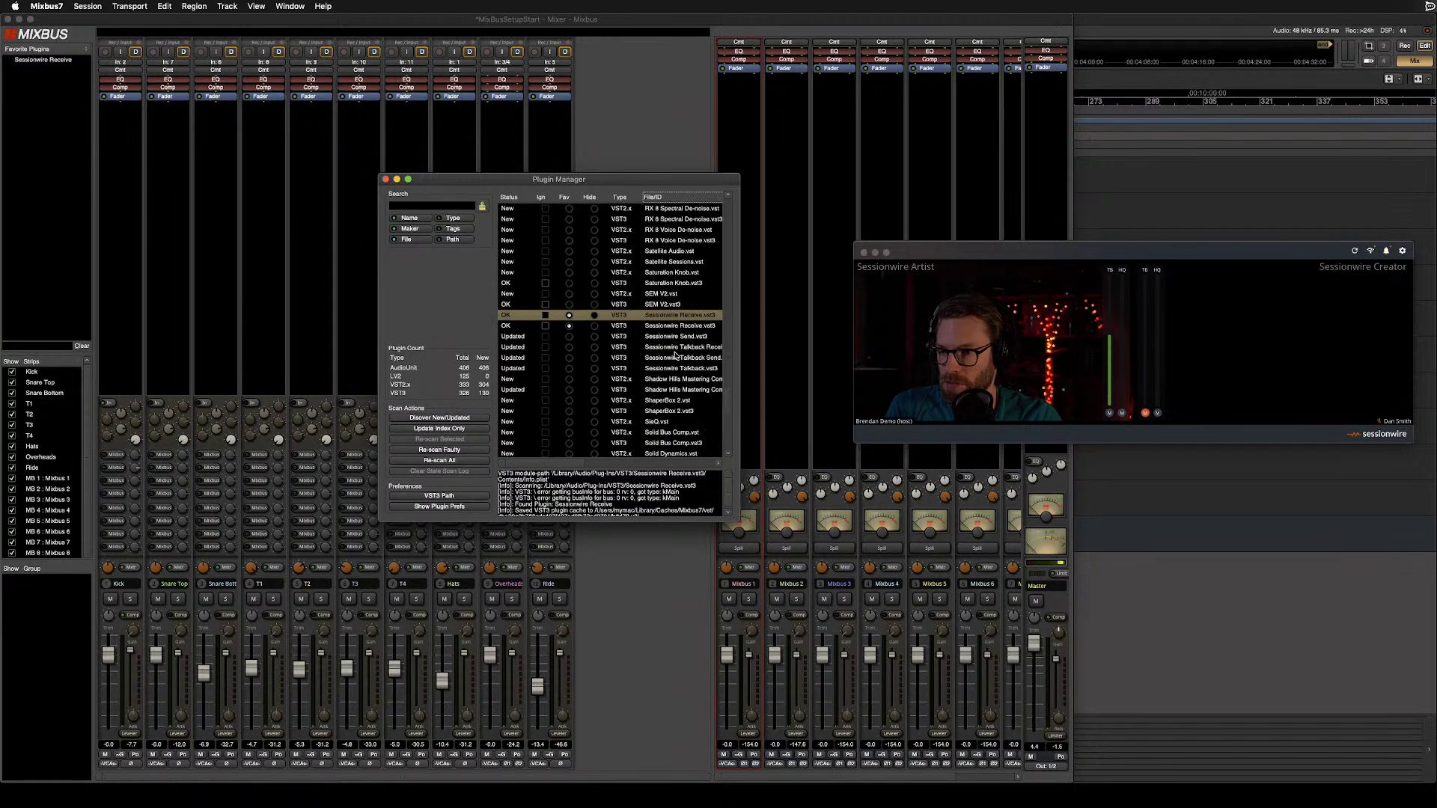
Re-scan the Sessionwire Send and Sessionwire Talkback Receive VST3 plugins.
left_click(517, 338)
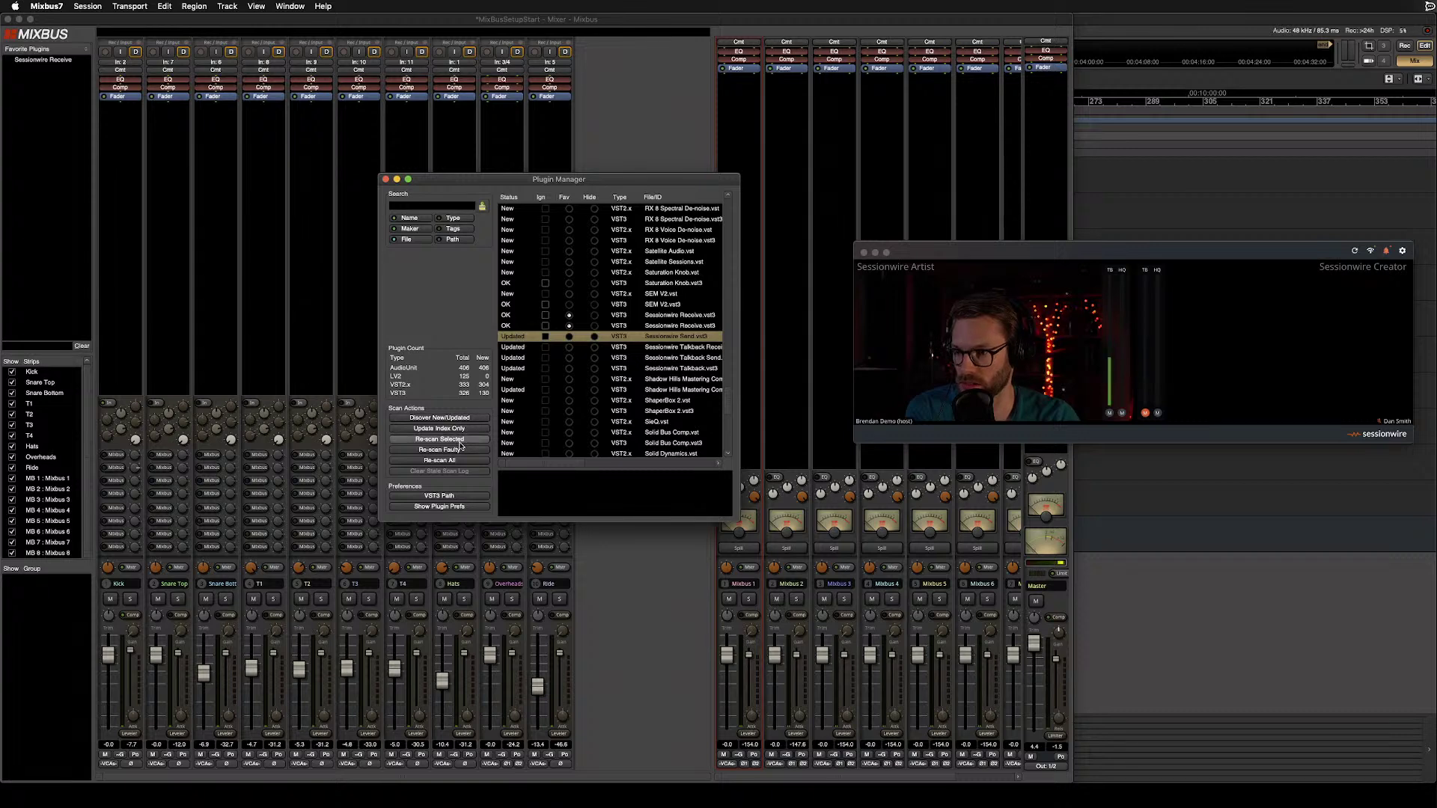
left_click(449, 439)
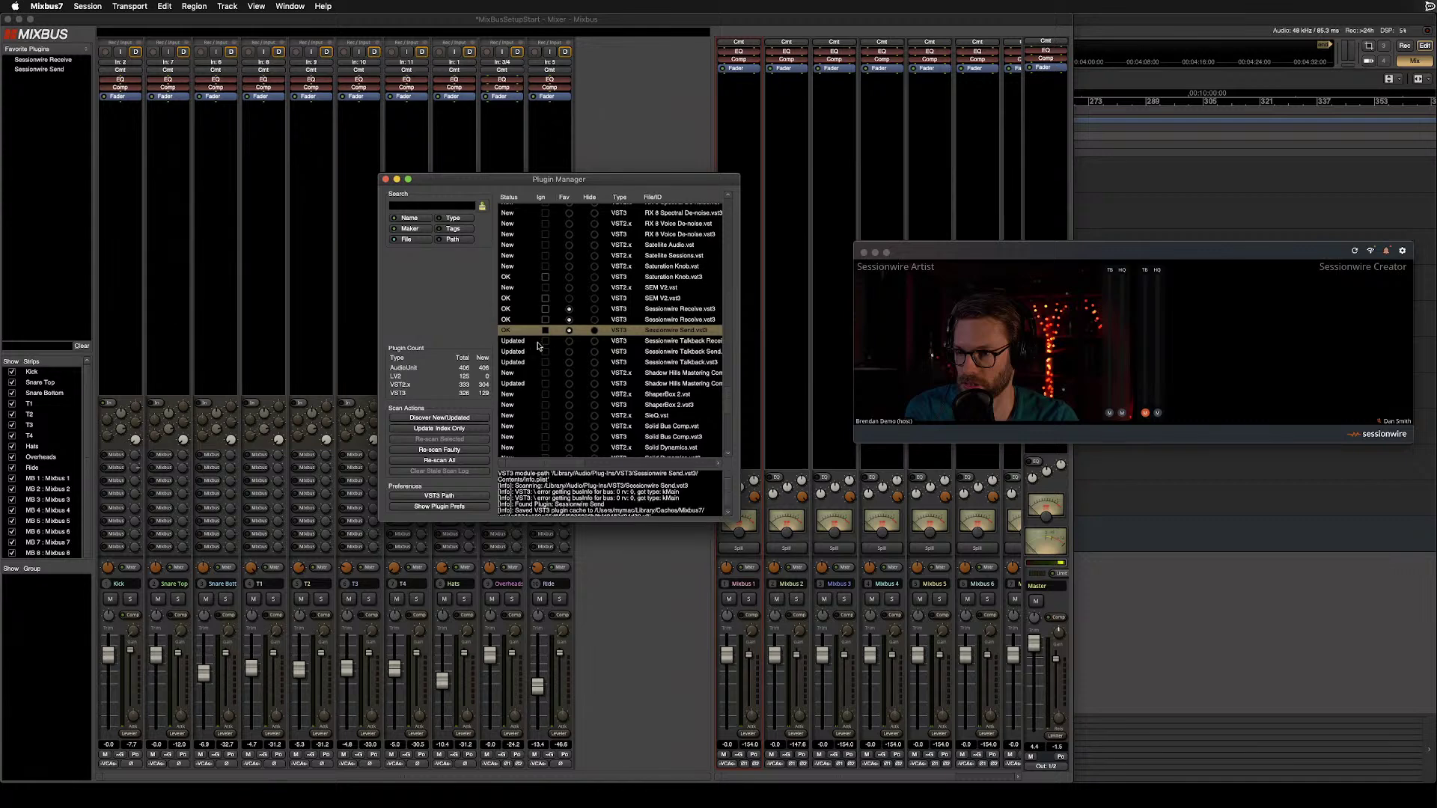
left_click(514, 342)
left_click(439, 439)
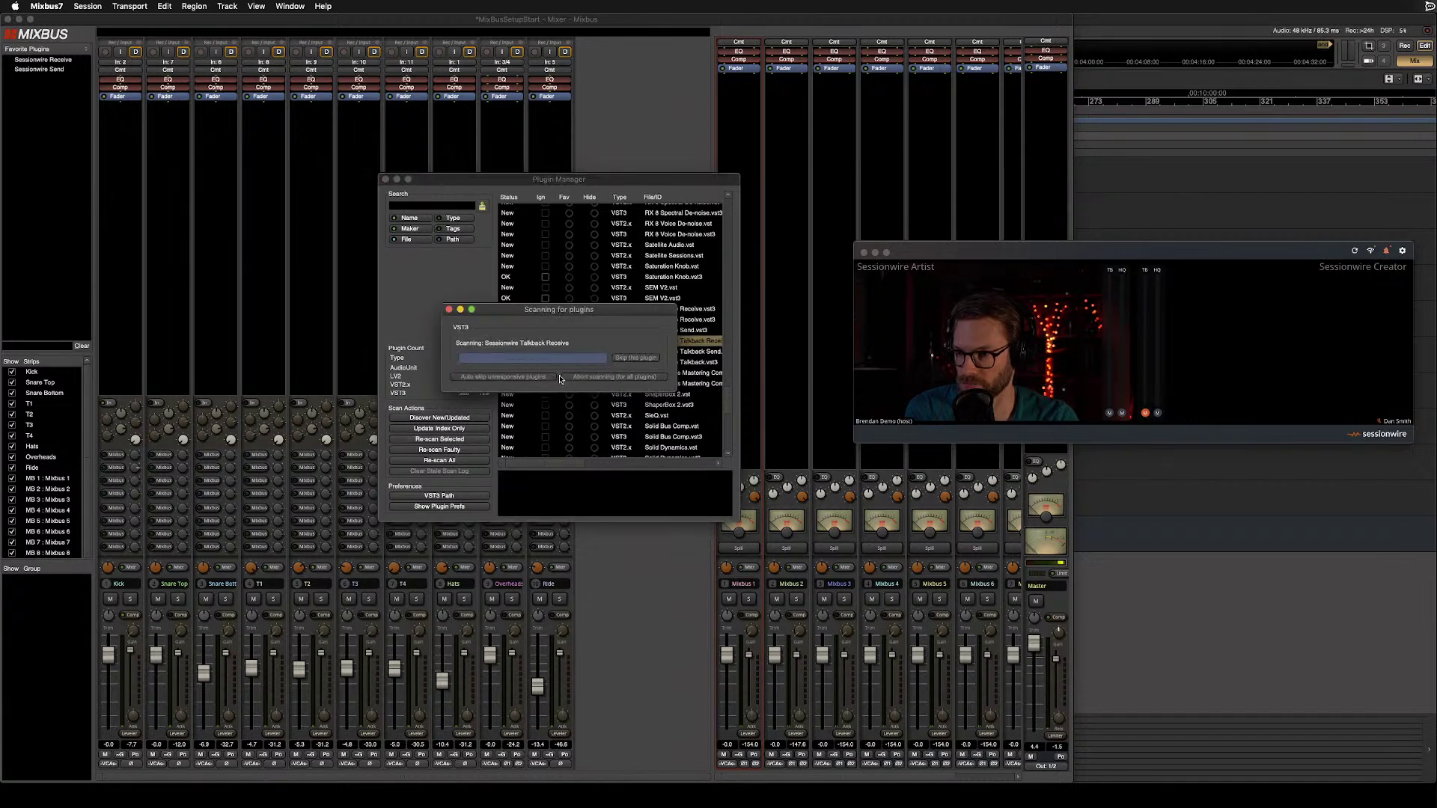
Re-scan the Sessionwire Talkback Send and Sessionwire Talkback VST3 plugins.
left_click(517, 342)
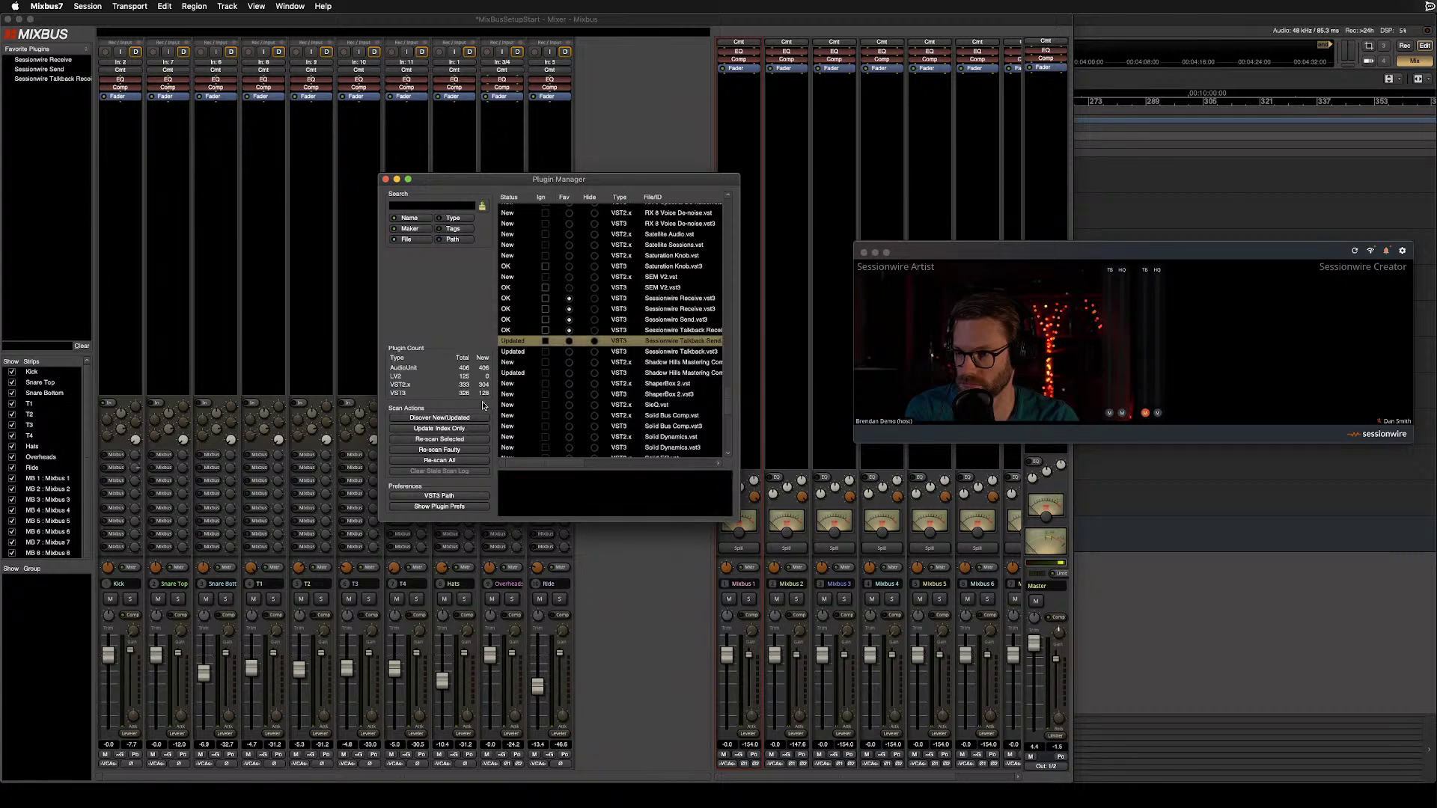
left_click(449, 451)
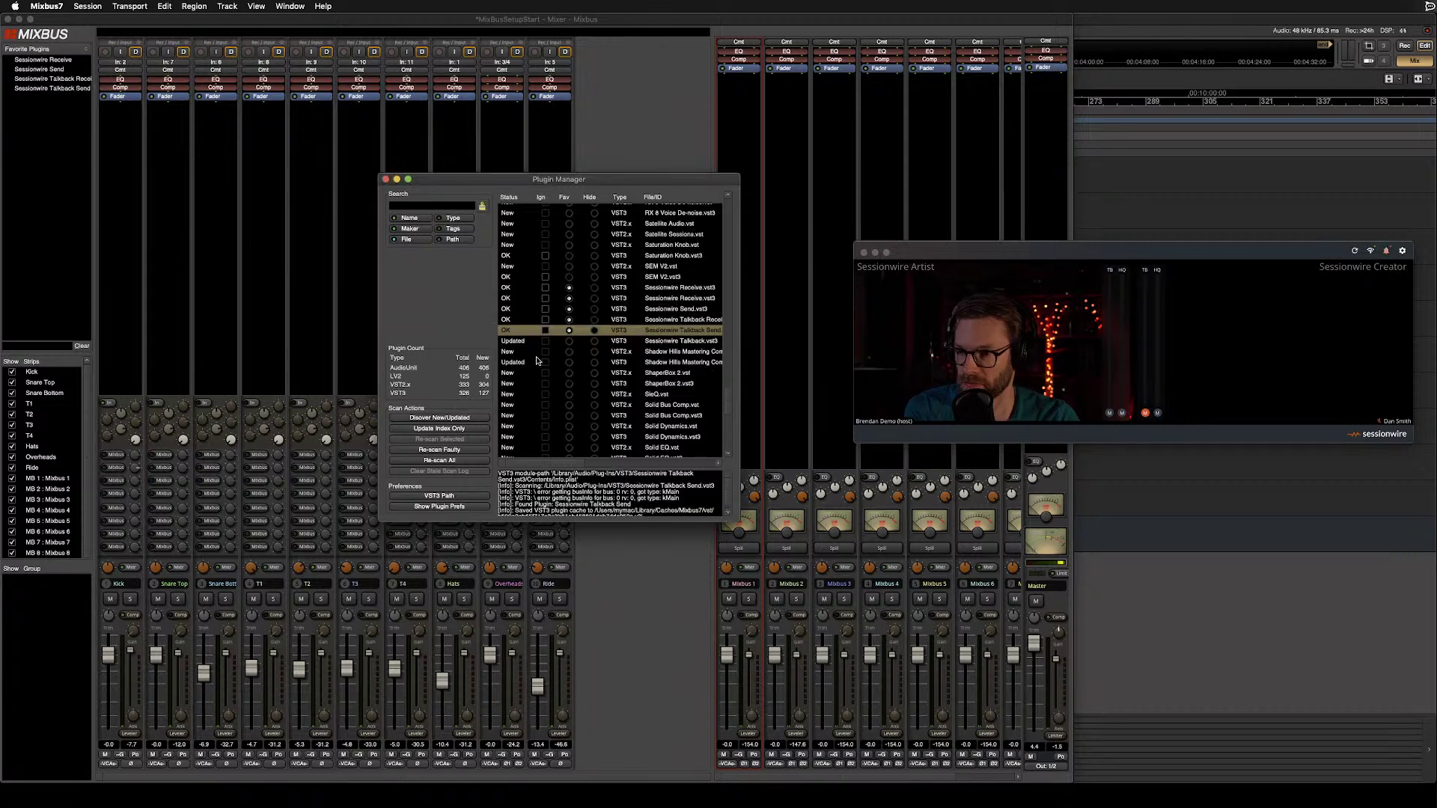
left_click(521, 342)
left_click(453, 439)
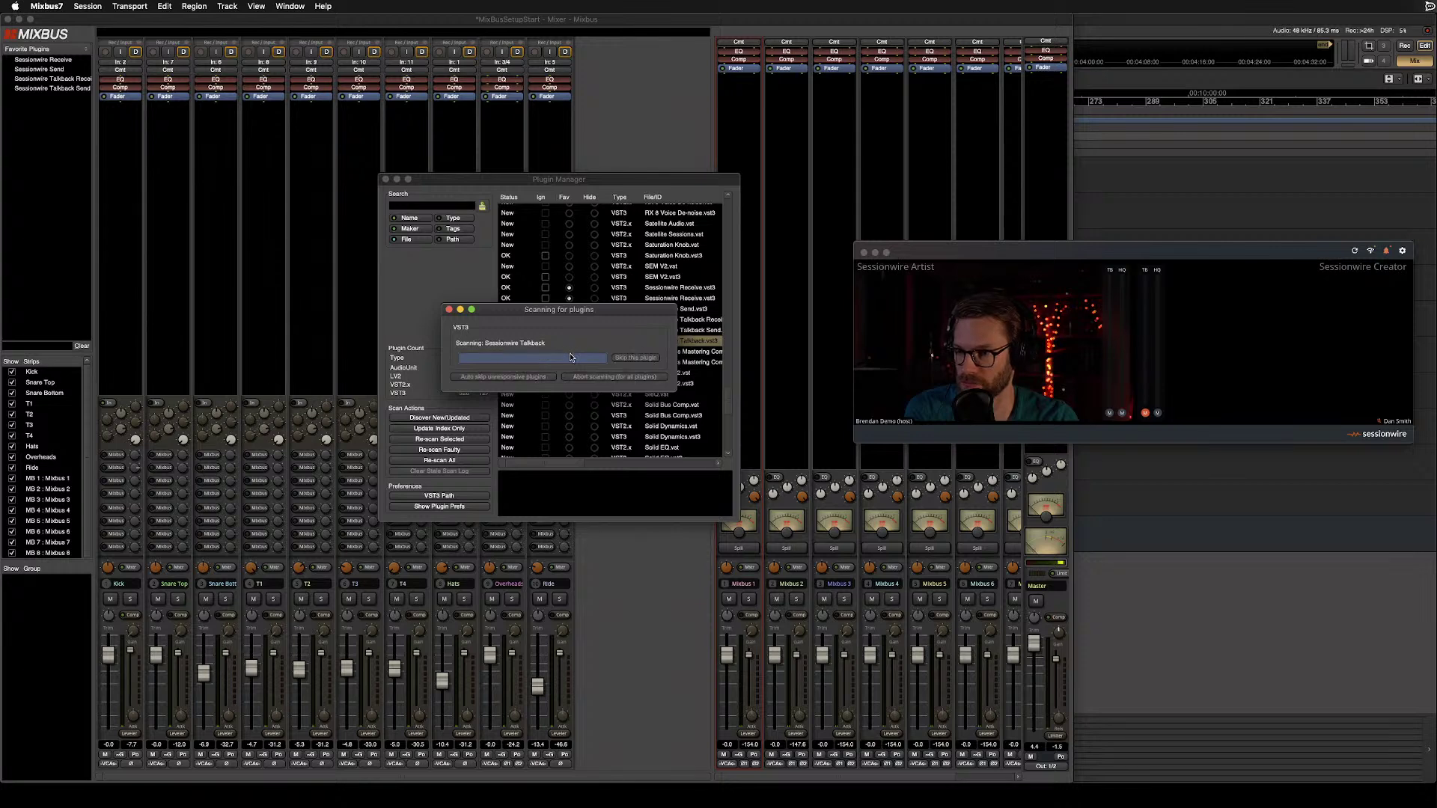
Close the Plugin Manager and insert the Sessionwire Send (VST3) plugin on the master strip.
left_click(386, 179)
right_click(1035, 93)
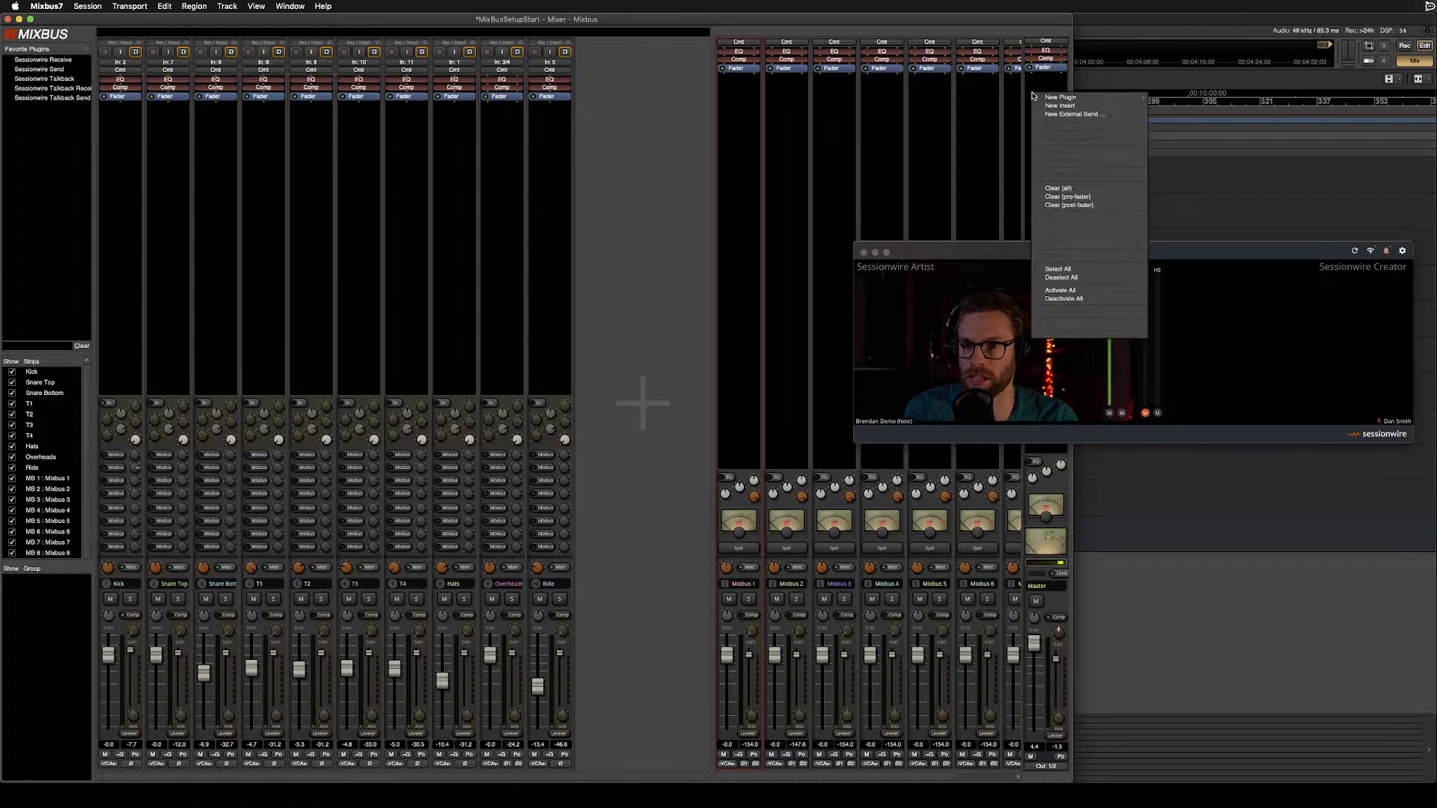
mouse_move(1047, 98)
mouse_move(1169, 128)
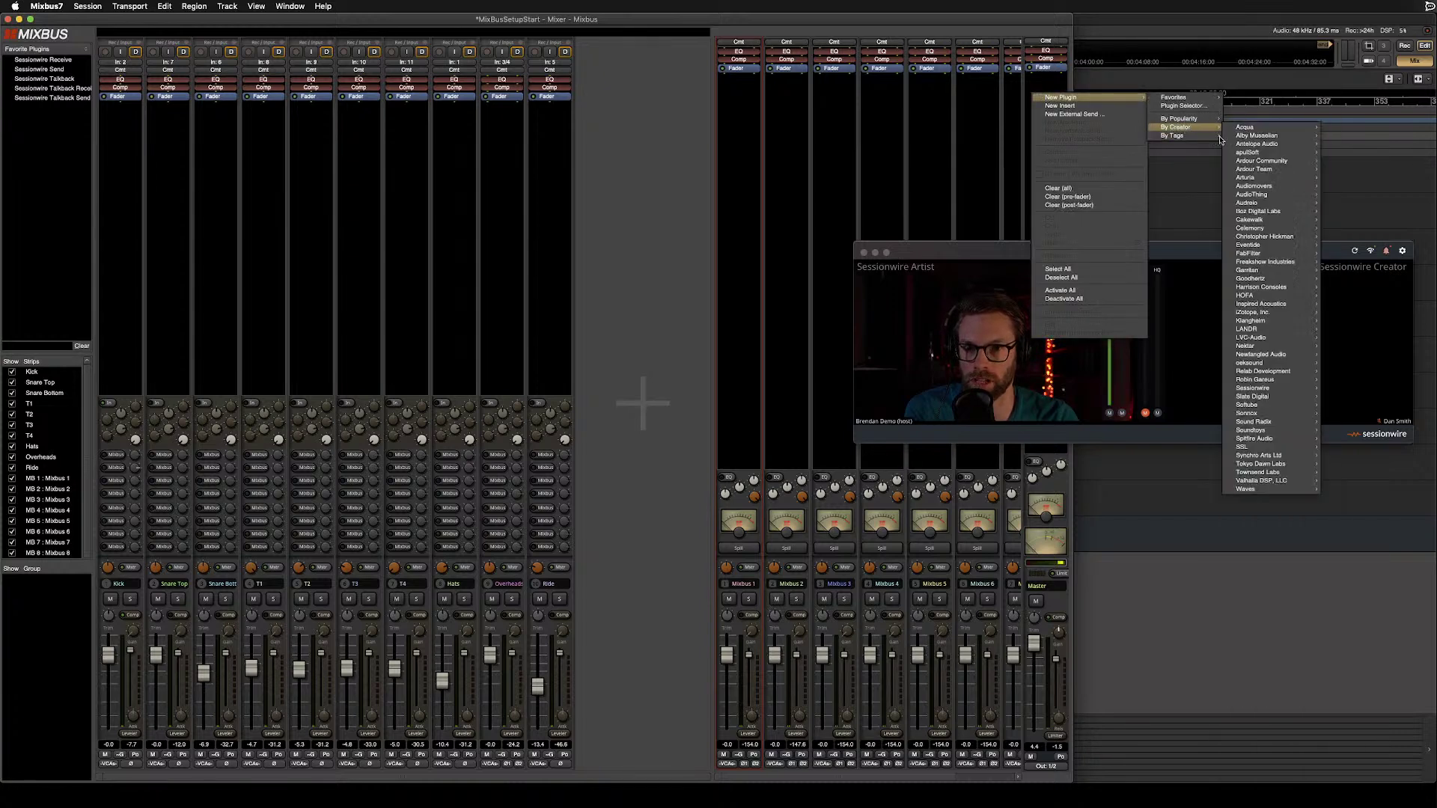
mouse_move(1272, 395)
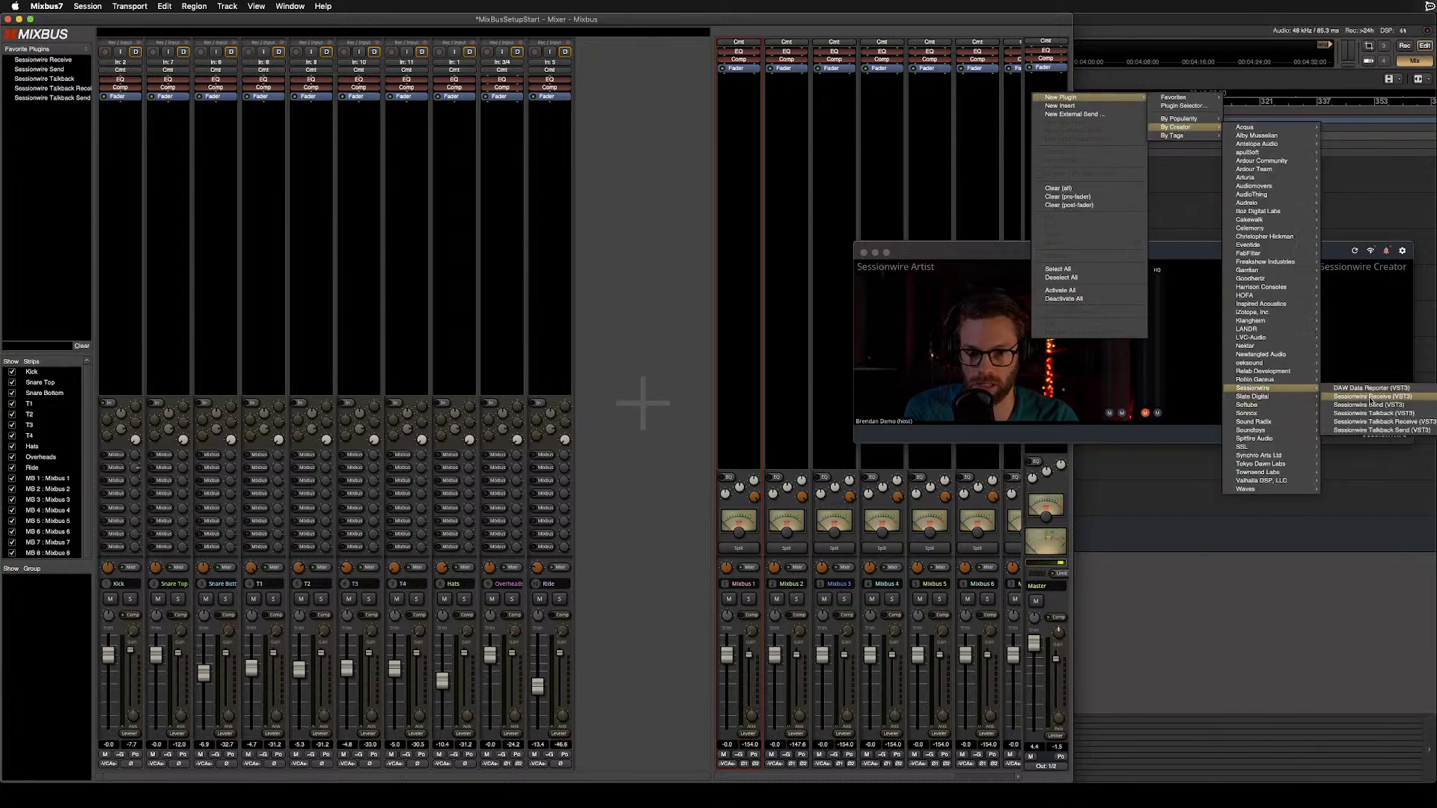
left_click(1366, 405)
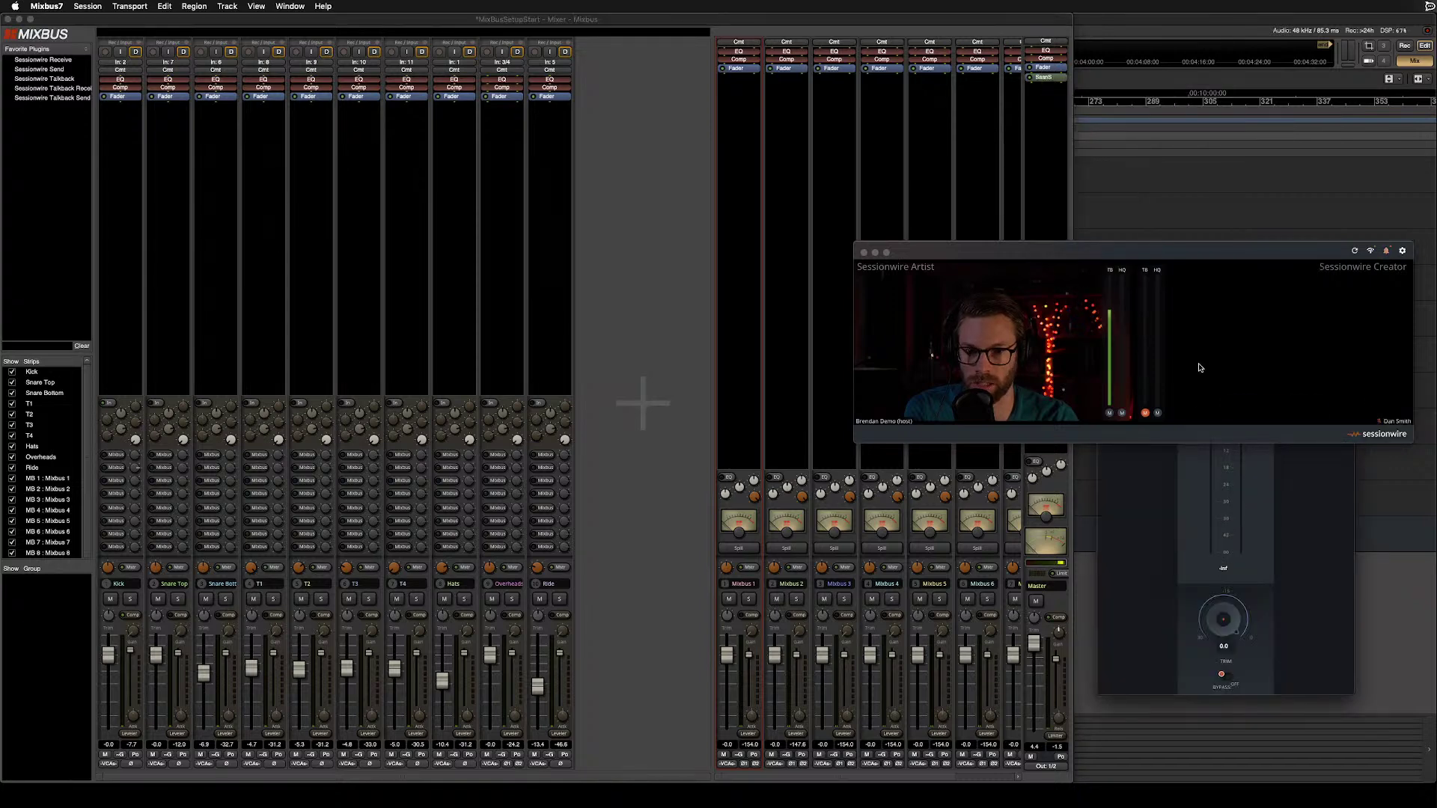
Move the Sessionwire window over the channel strips and check that Sessionwire Send Plugin is its HQ audio source.
left_click_drag(1219, 250, 584, 241)
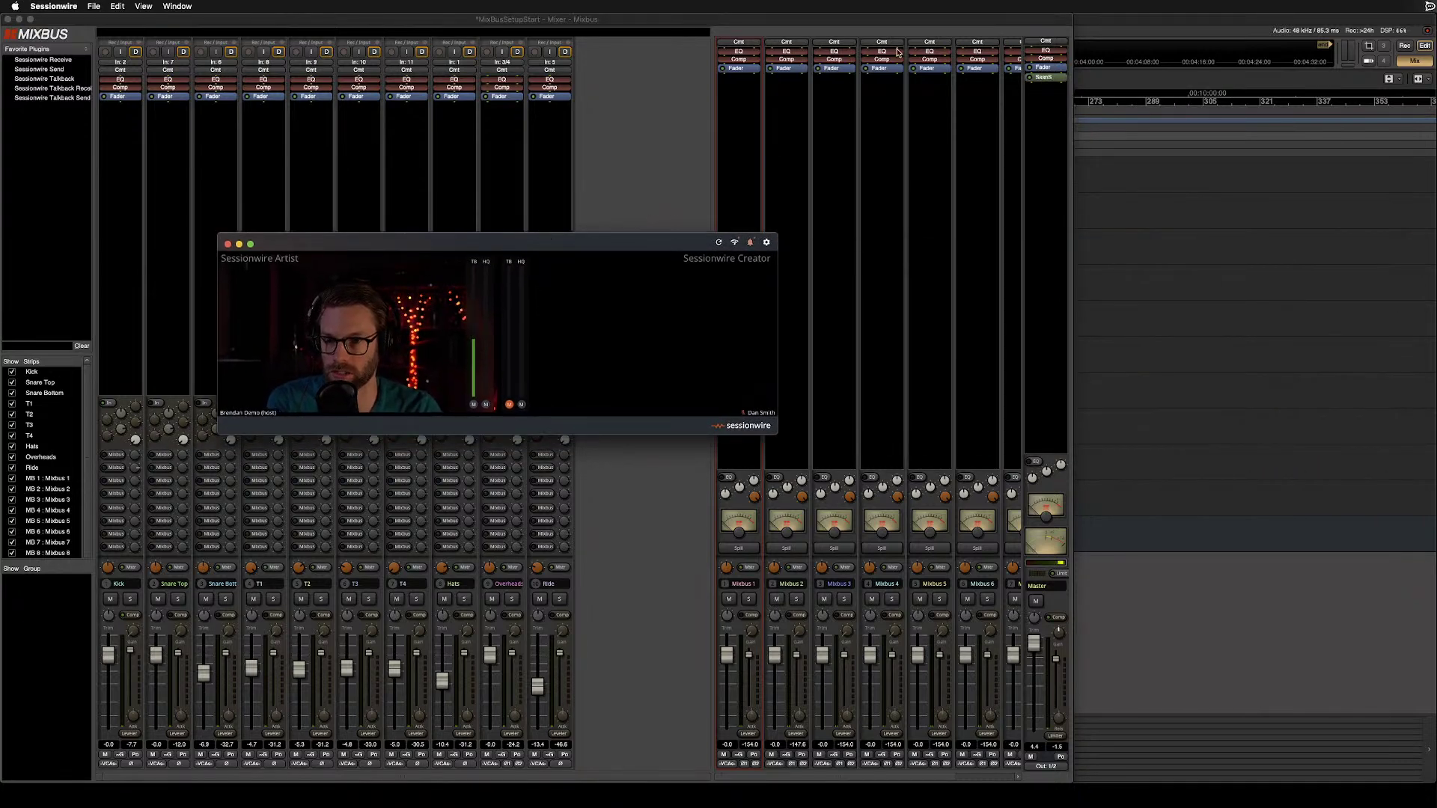
left_click(915, 29)
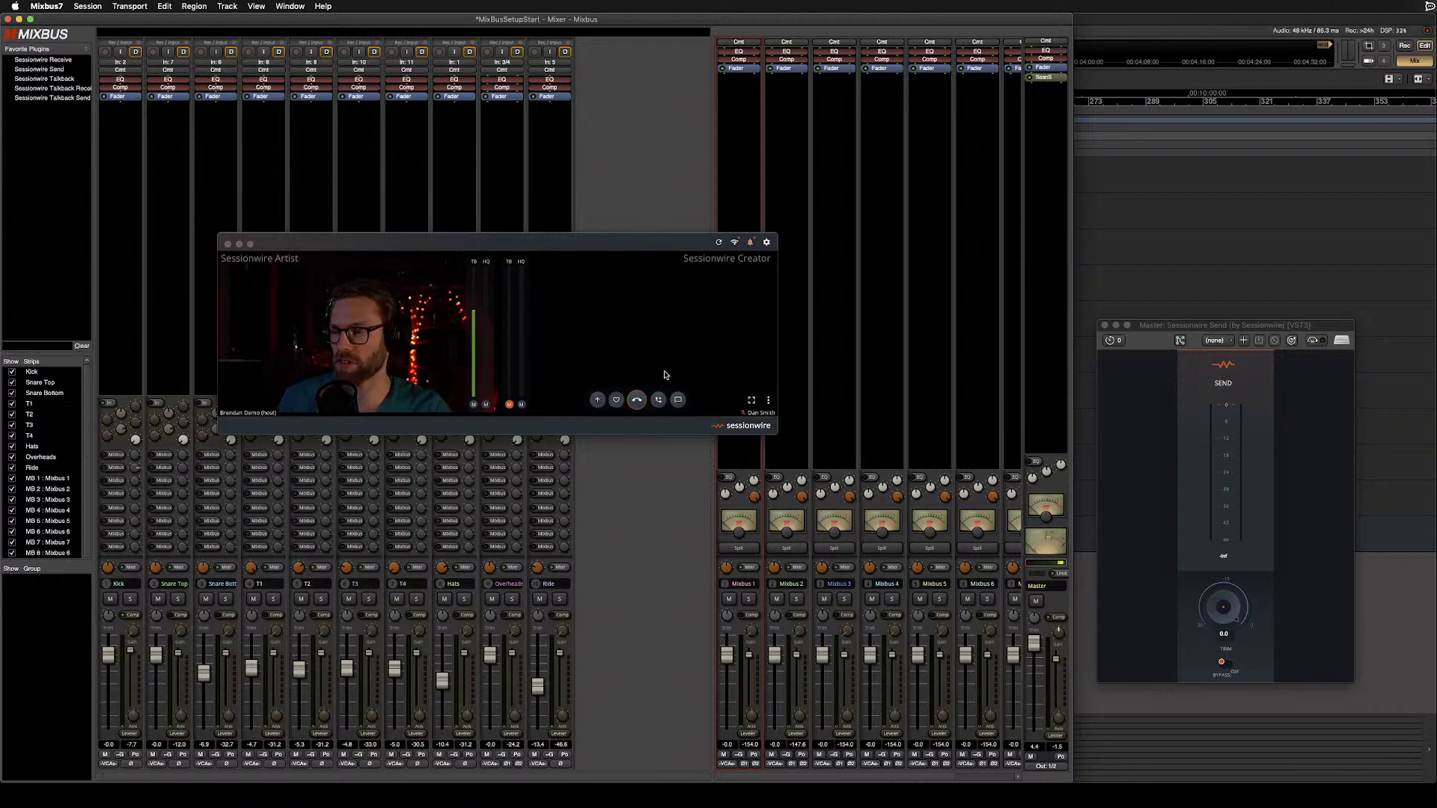
mouse_move(414, 334)
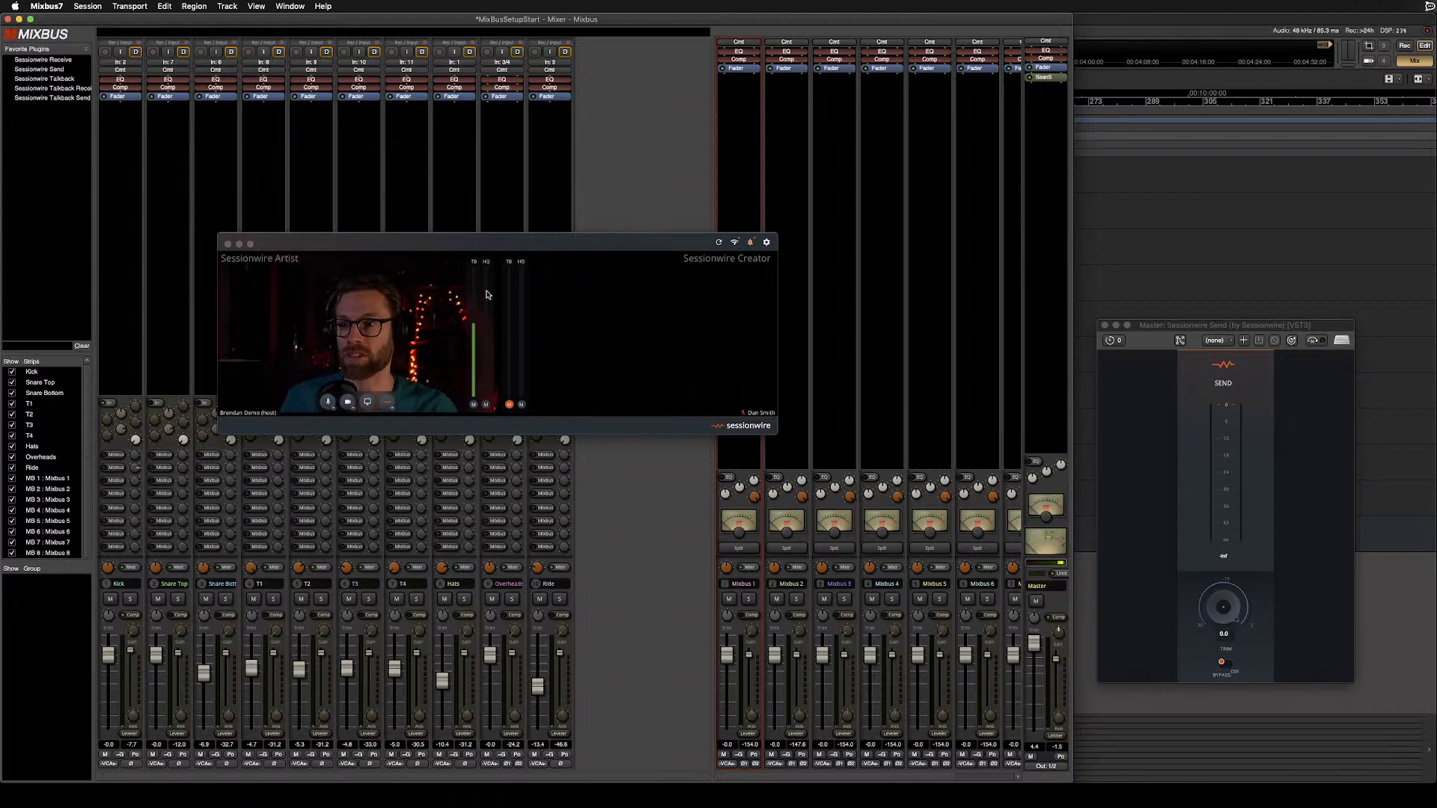
left_click(391, 406)
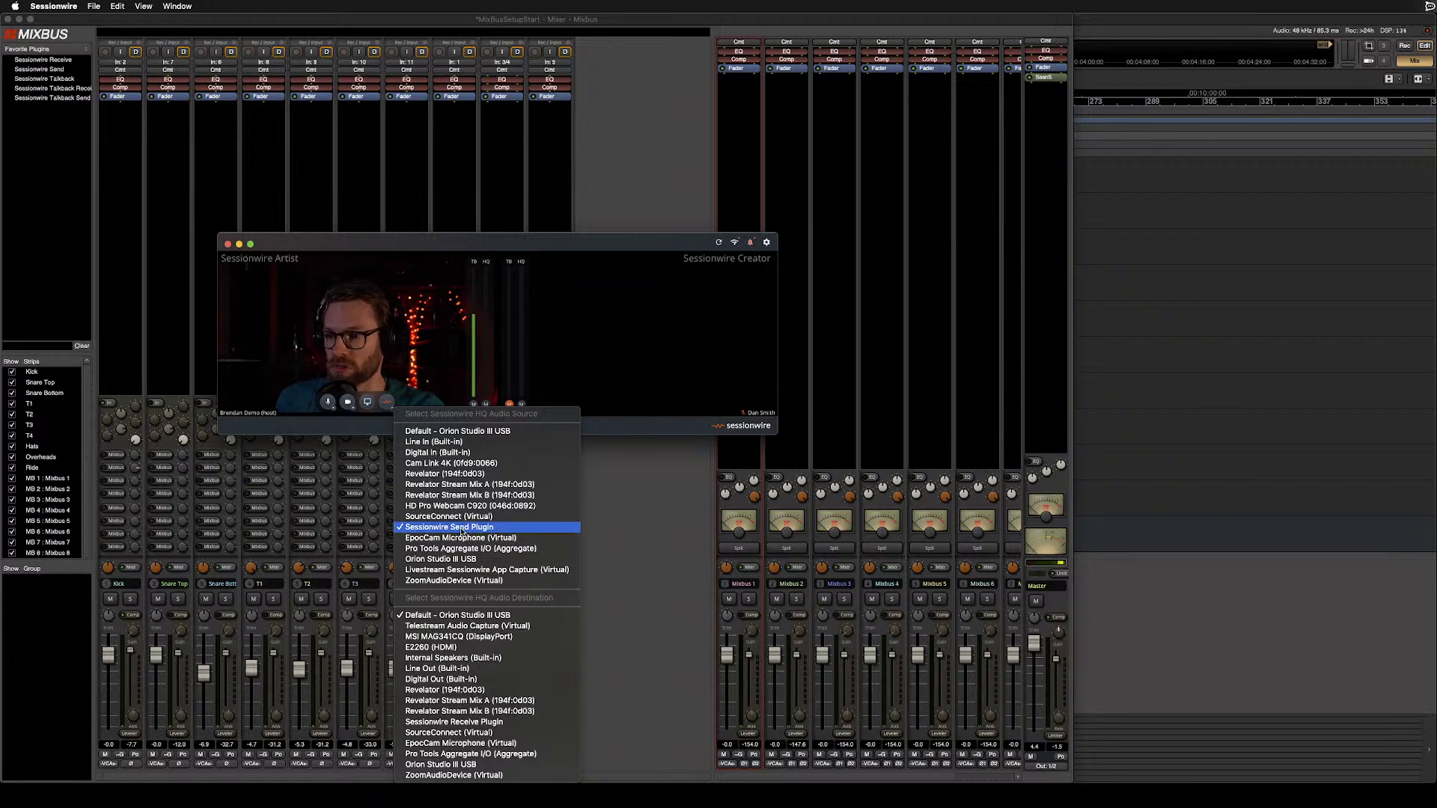
left_click(553, 252)
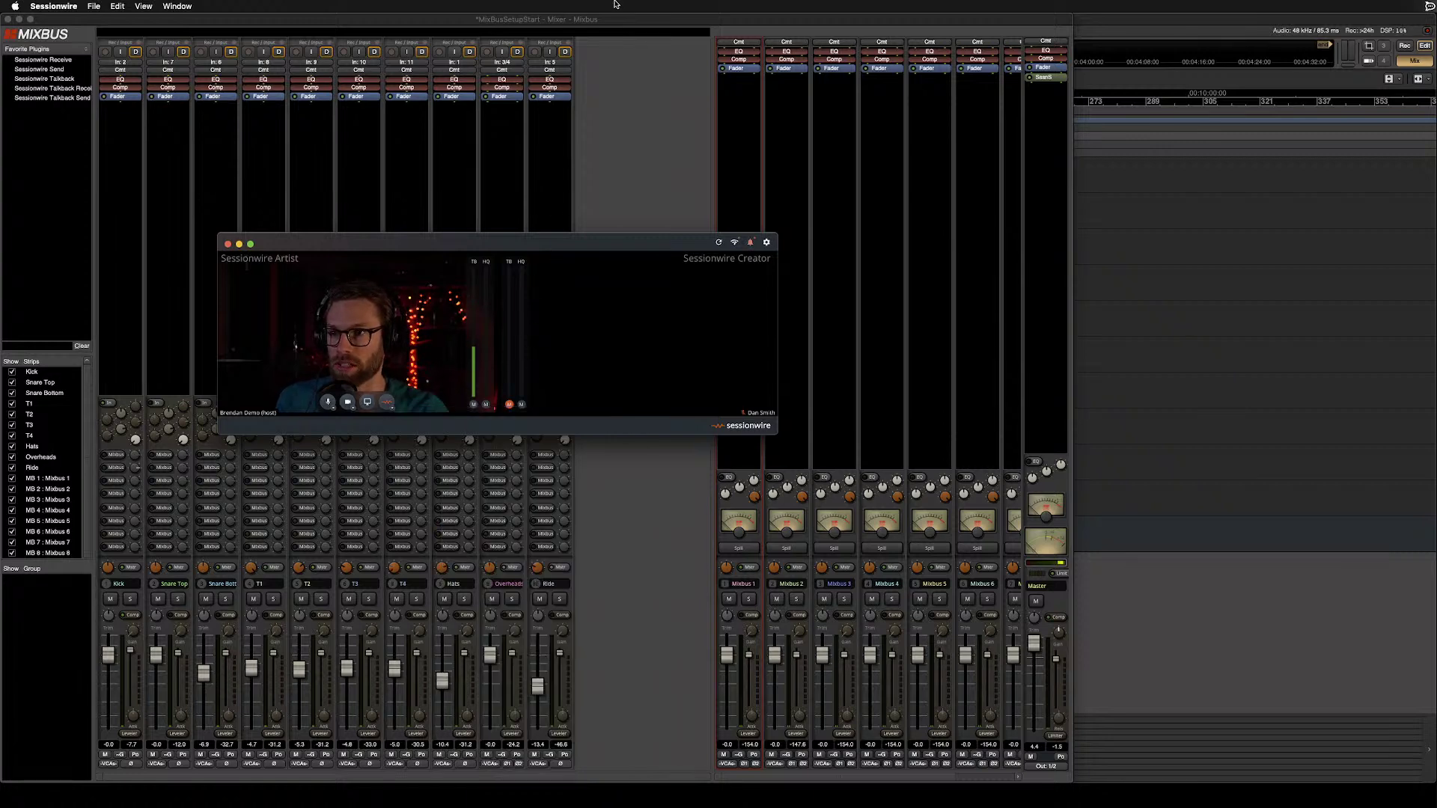
Play the drum mix in Mixbus through the master's Sessionwire Send plugin, and close the plugin window.
left_click(610, 20)
key("space")
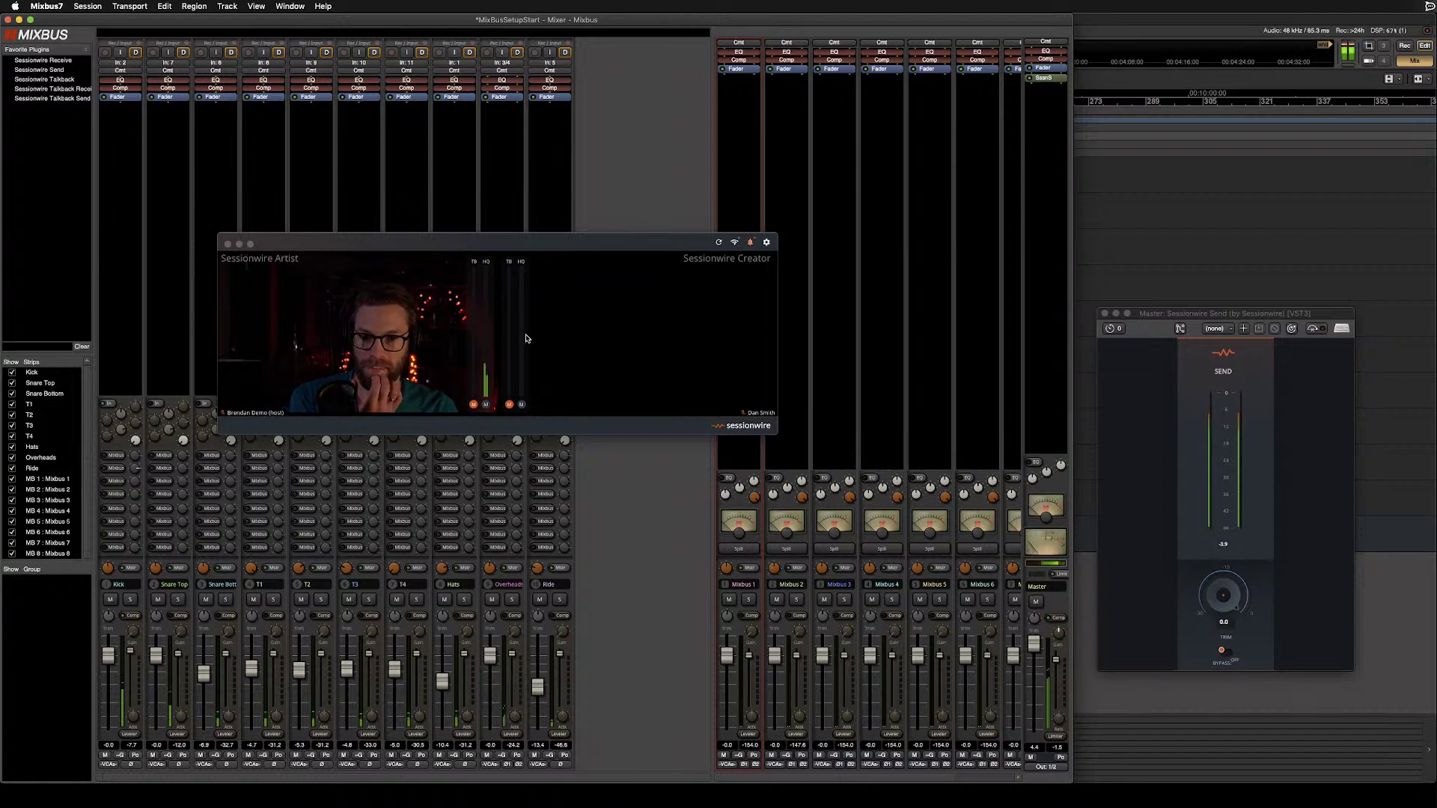
mouse_move(692, 359)
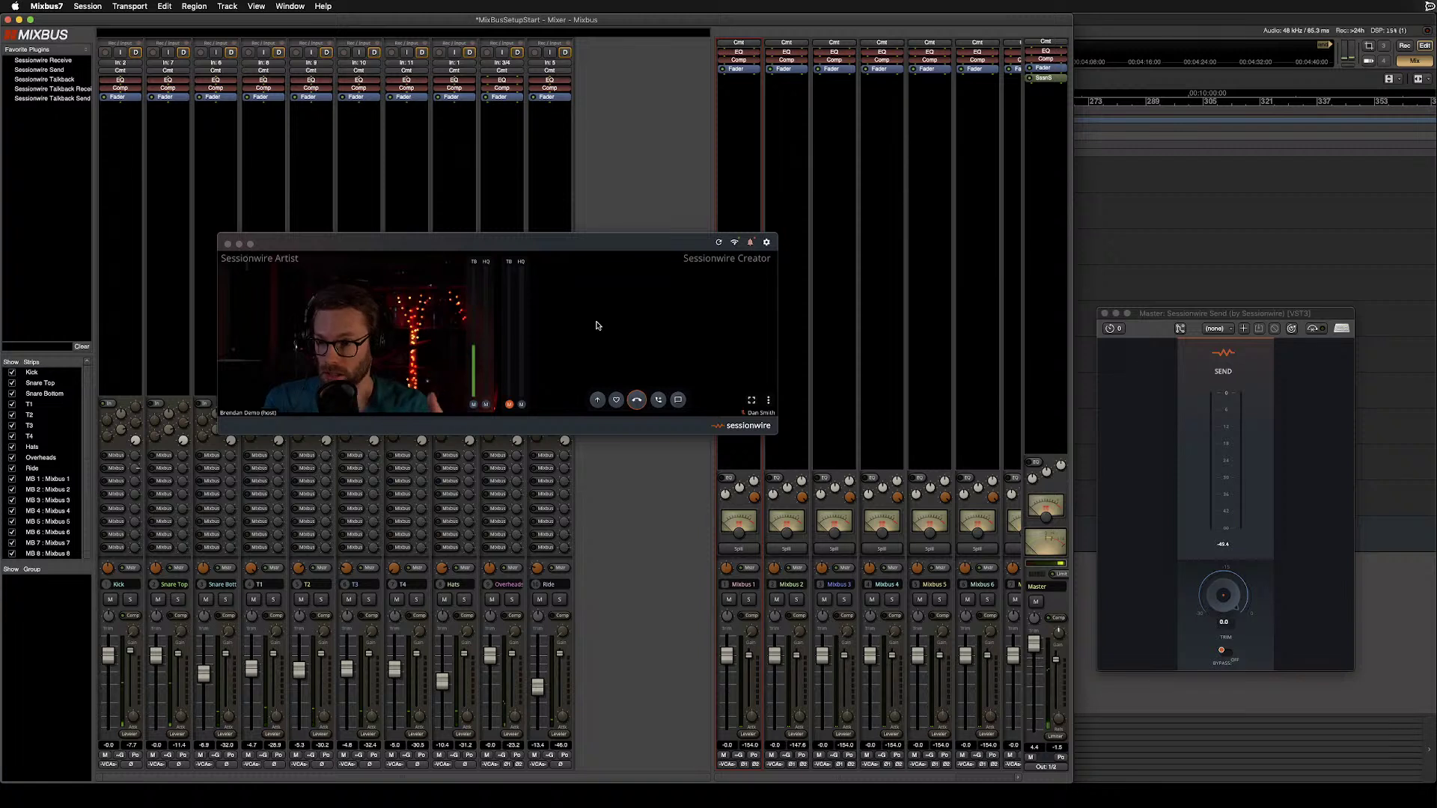
left_click(1104, 314)
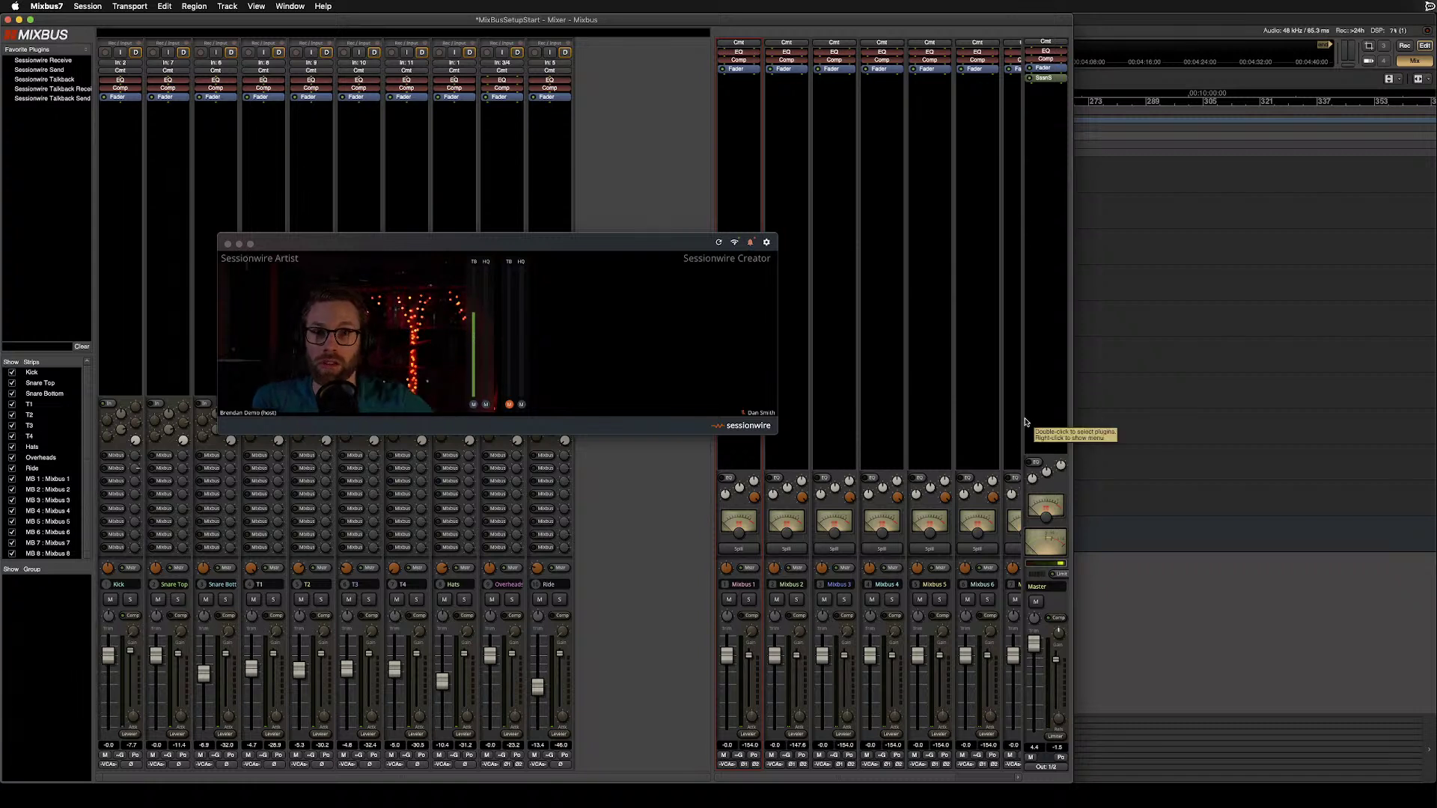
Set the Sessionwire HQ audio destination to Default - Orion Studio III USB.
mouse_move(271, 411)
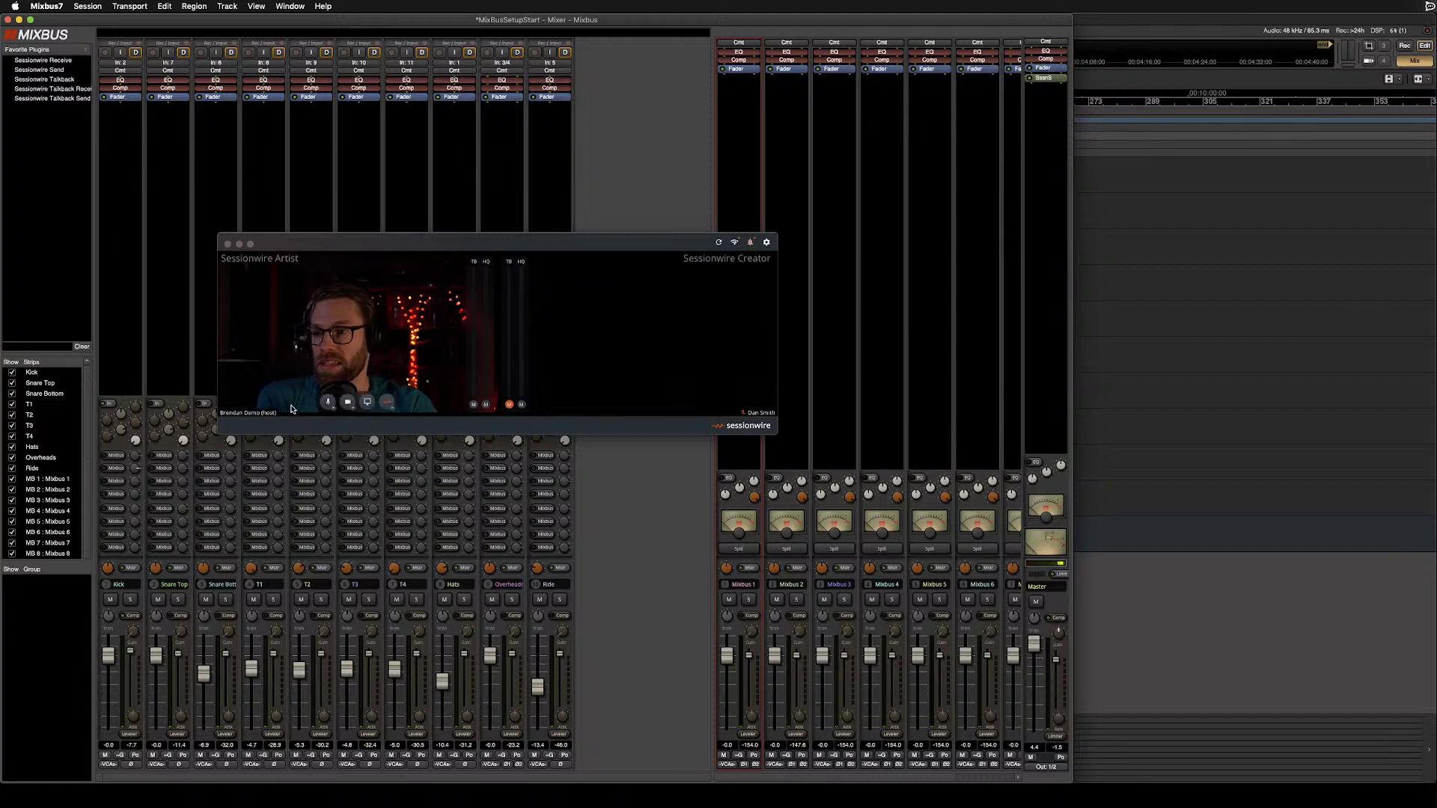
left_click(384, 405)
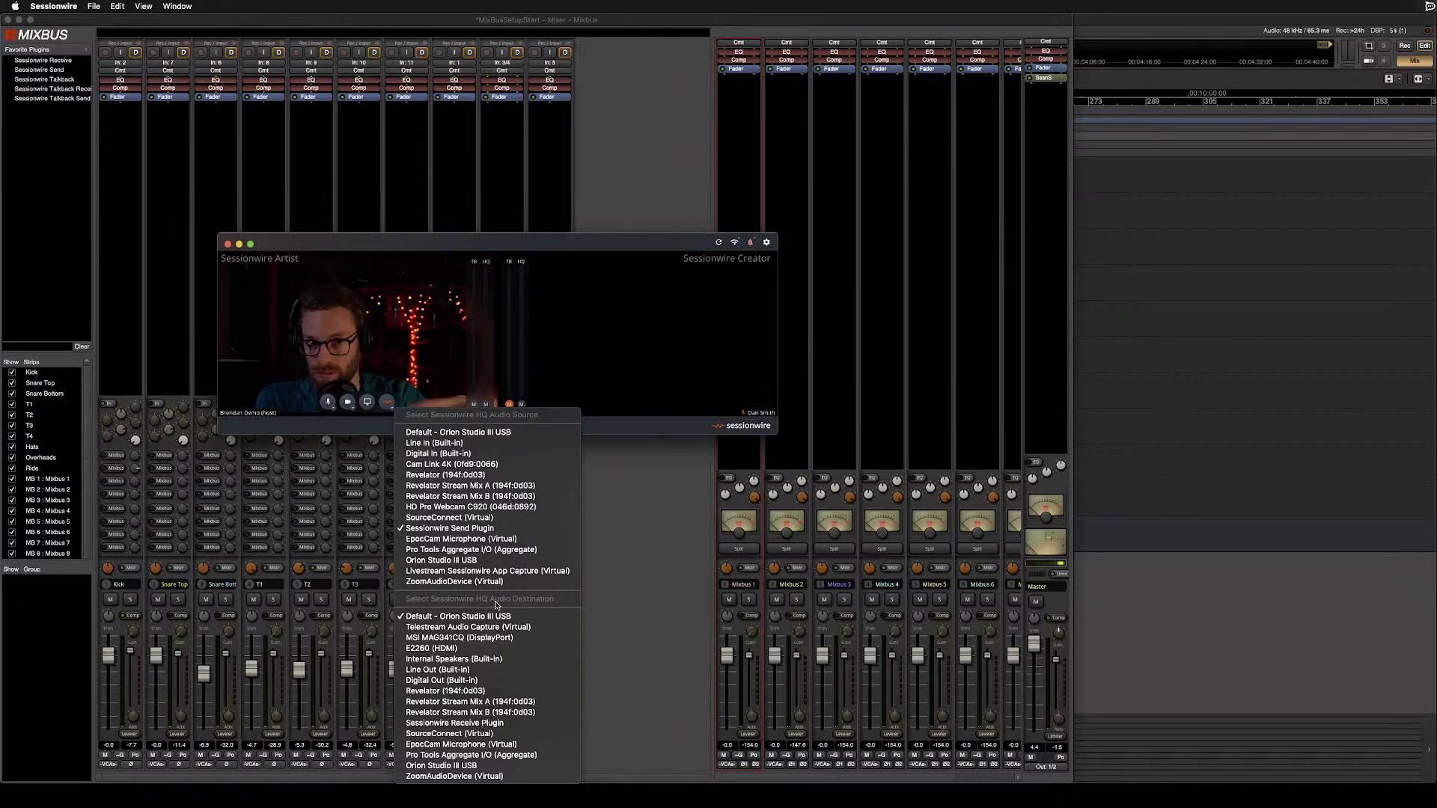
left_click(465, 617)
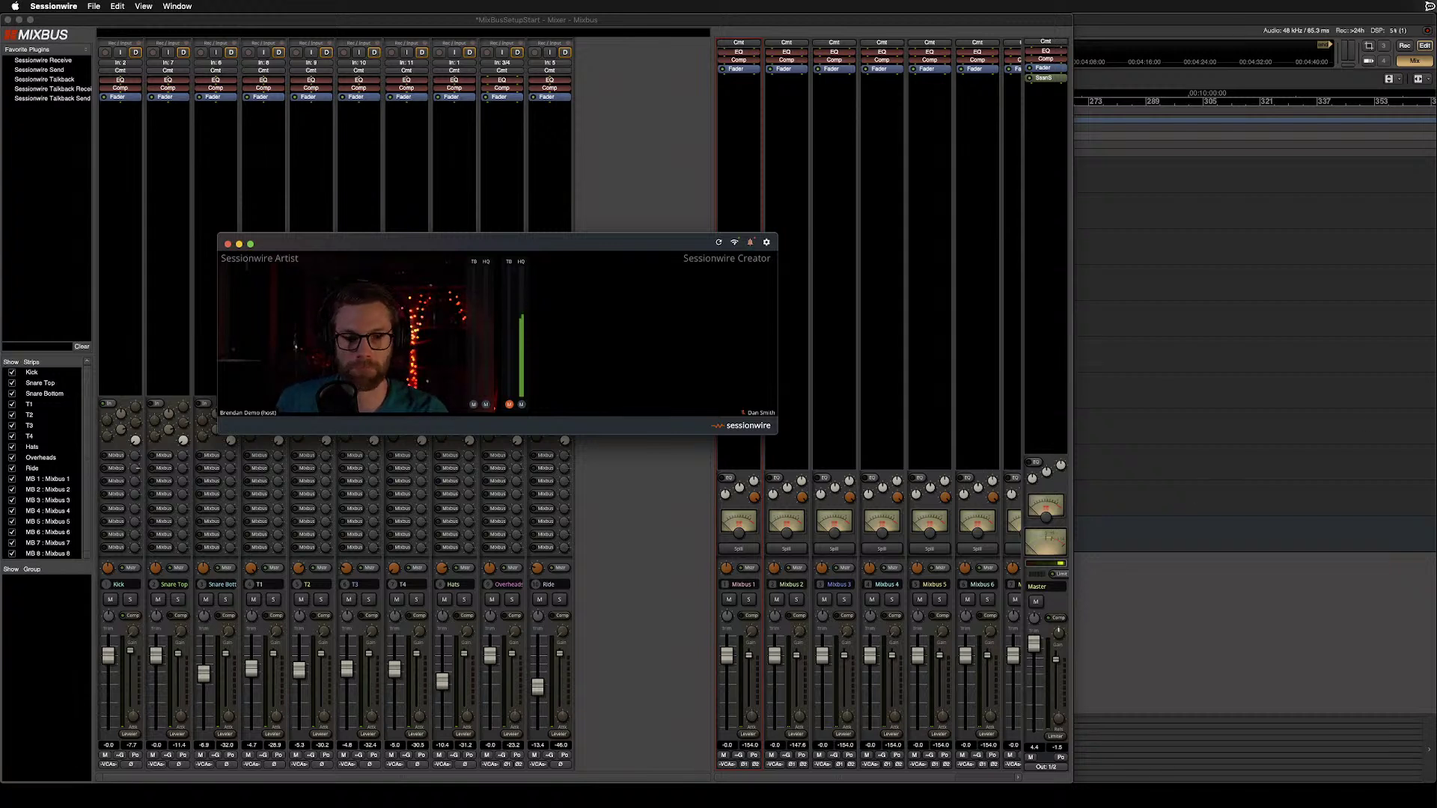
Switch back to Mixbus and insert the Sessionwire Receive (VST3) plugin on the Mixbus 1 strip.
key("super+Tab")
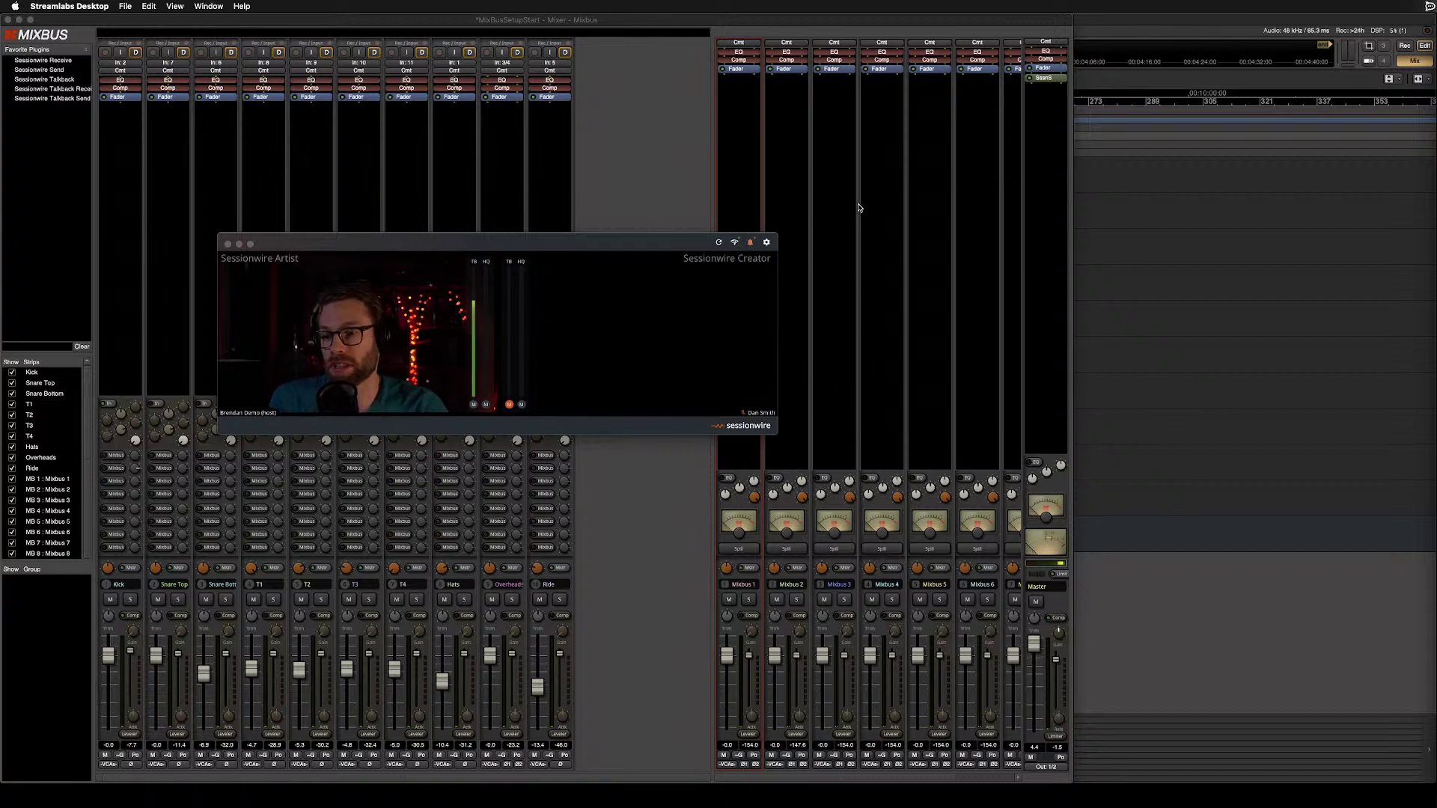
left_click(745, 103)
right_click(745, 101)
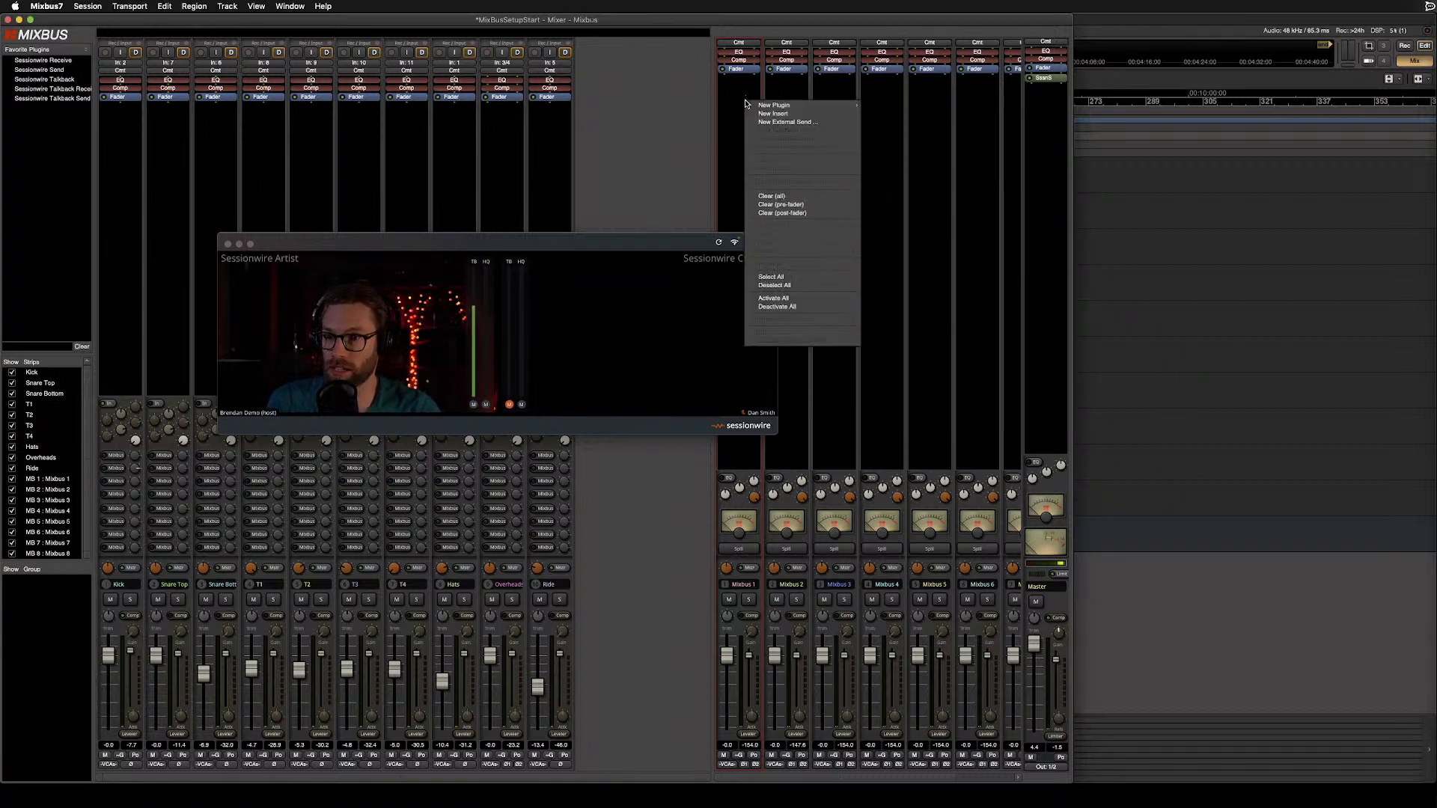
mouse_move(855, 106)
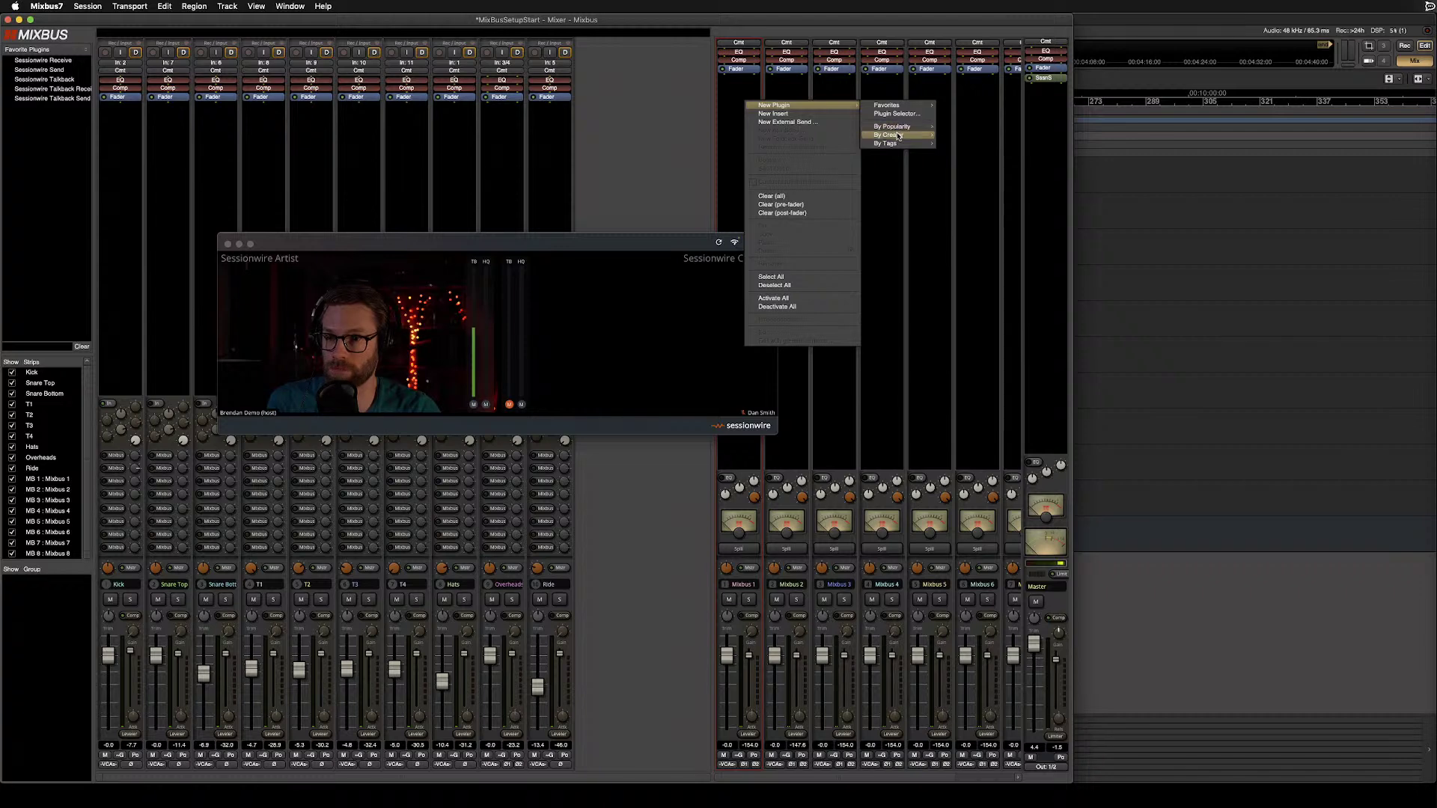
mouse_move(898, 134)
mouse_move(1006, 397)
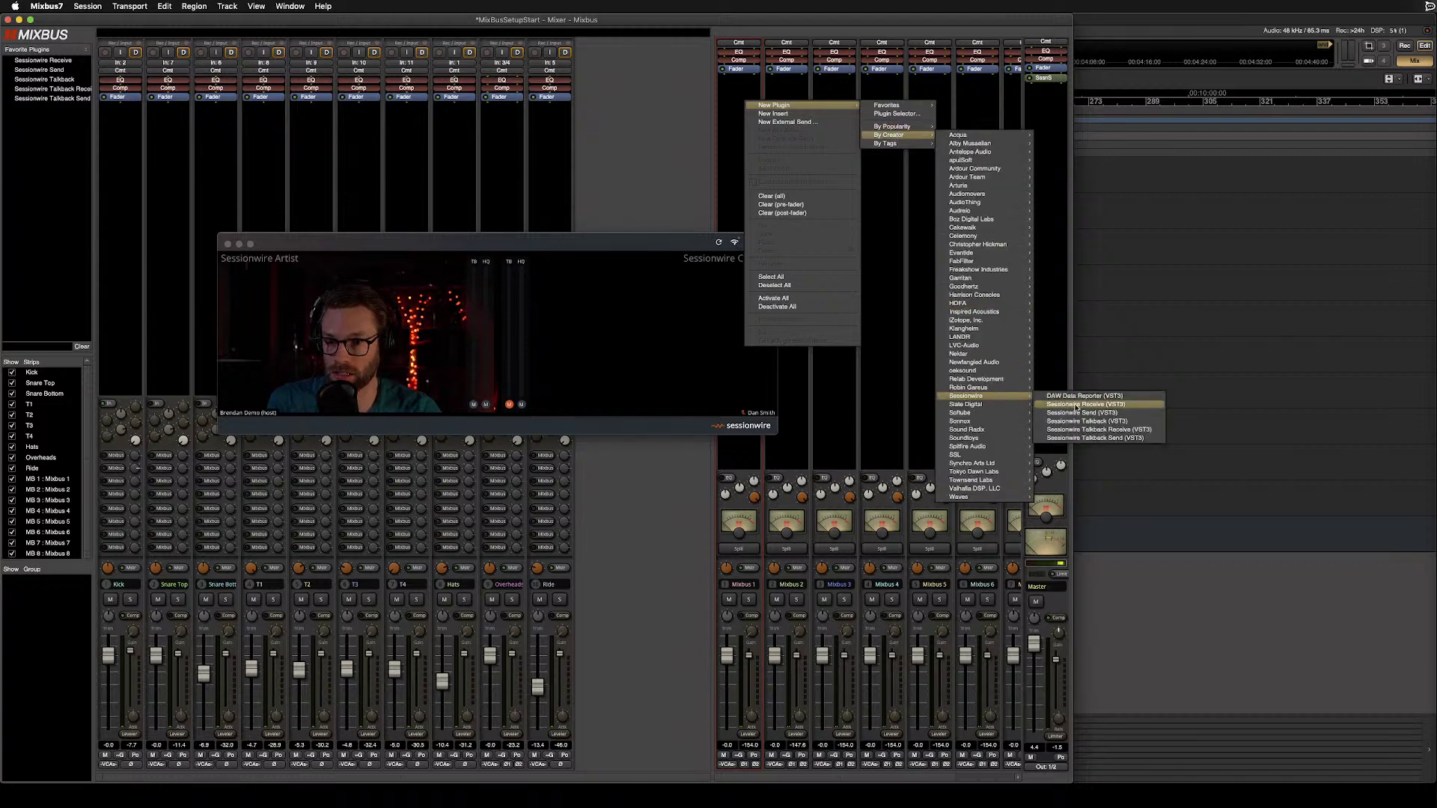
left_click(1103, 406)
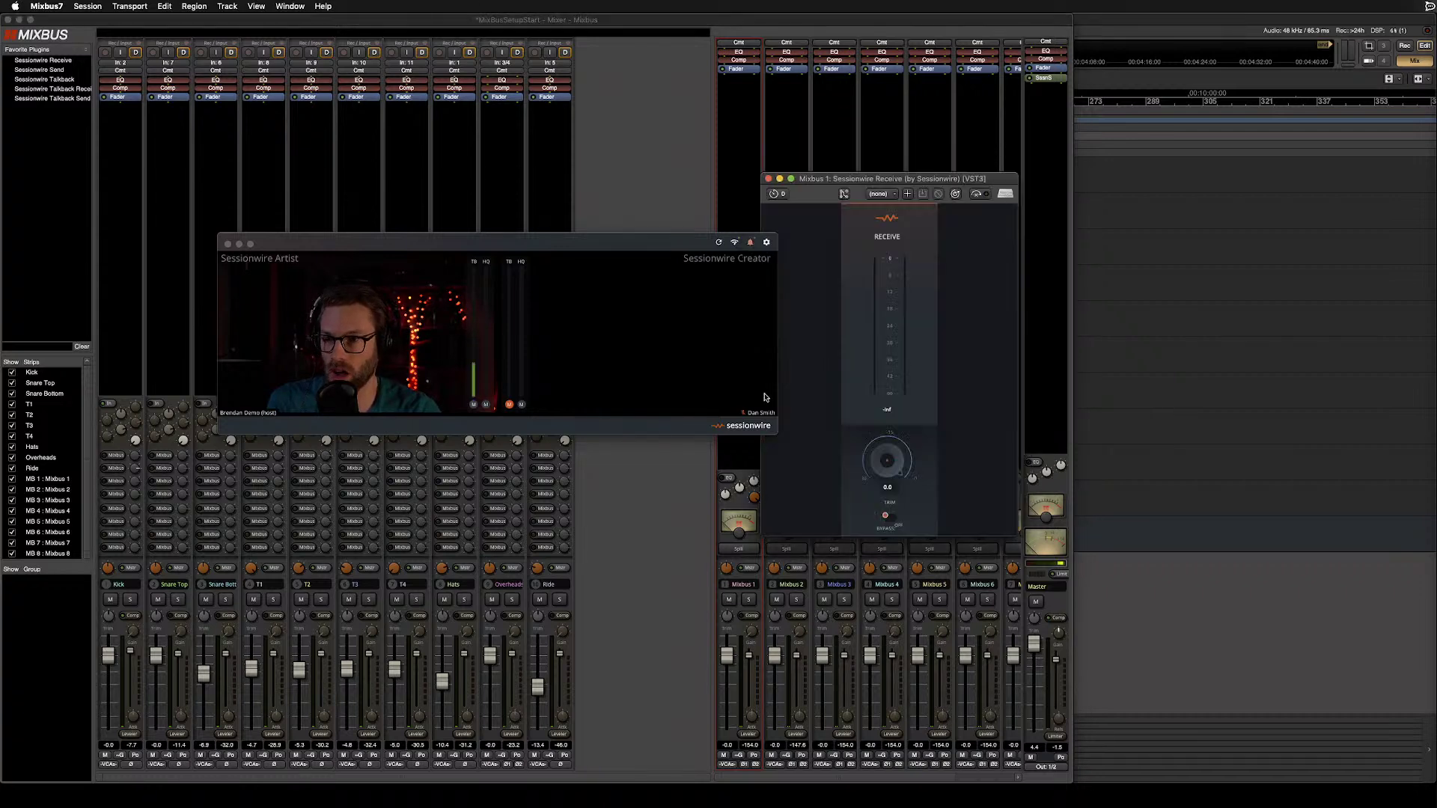
Move the Receive plugin window clear of the mix bus strips and set the Sessionwire HQ audio destination to Sessionwire Receive Plugin.
left_click_drag(836, 178, 1127, 154)
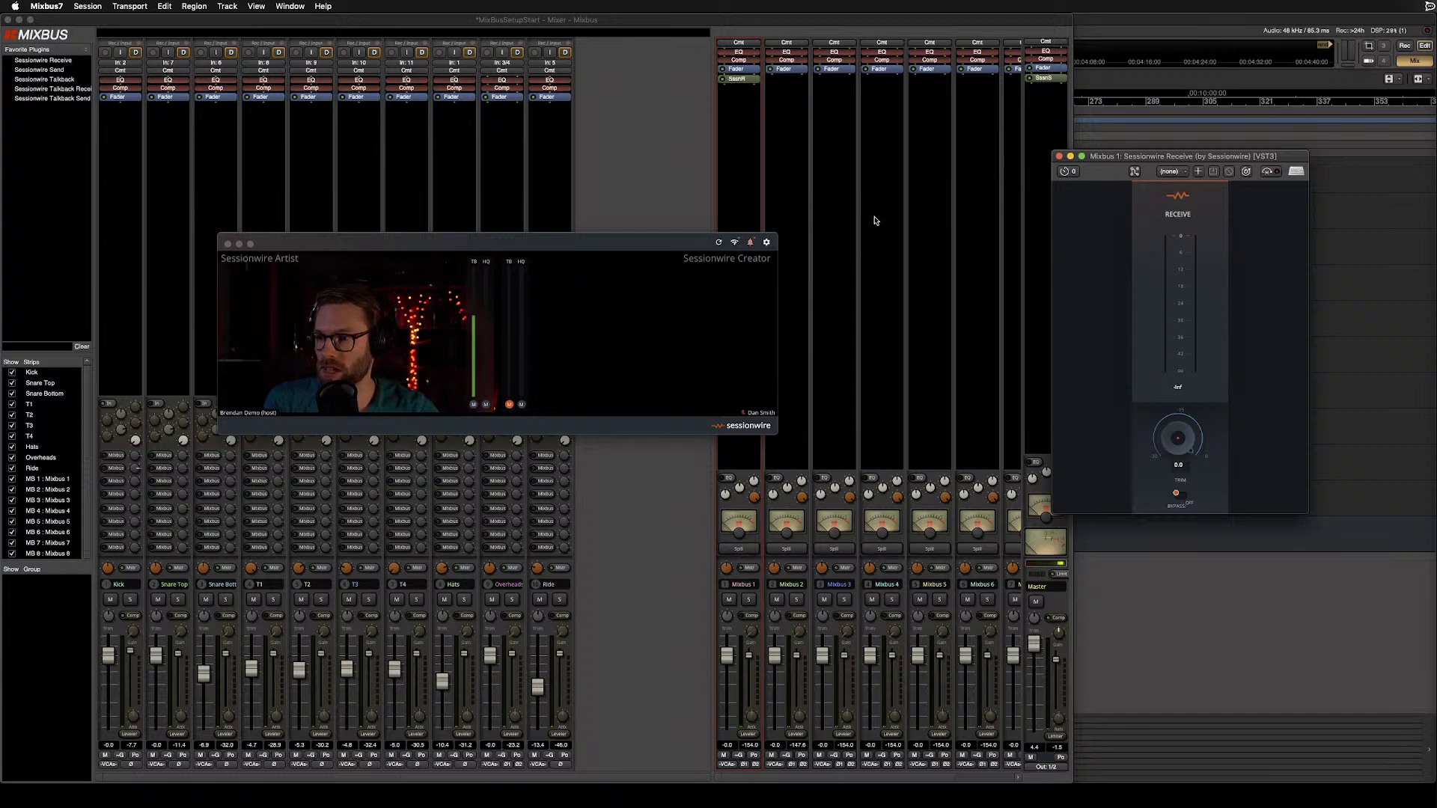
left_click(399, 410)
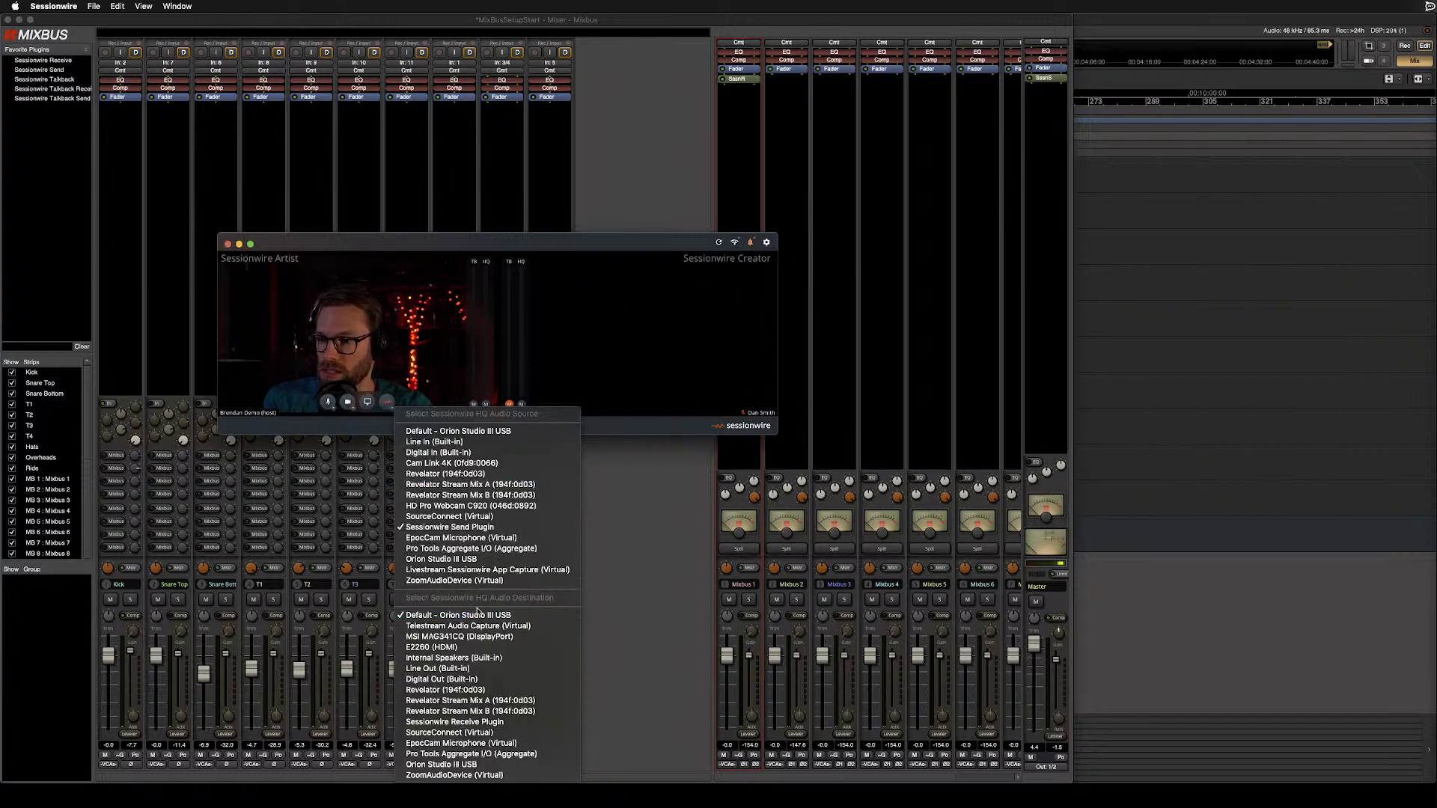
left_click(469, 723)
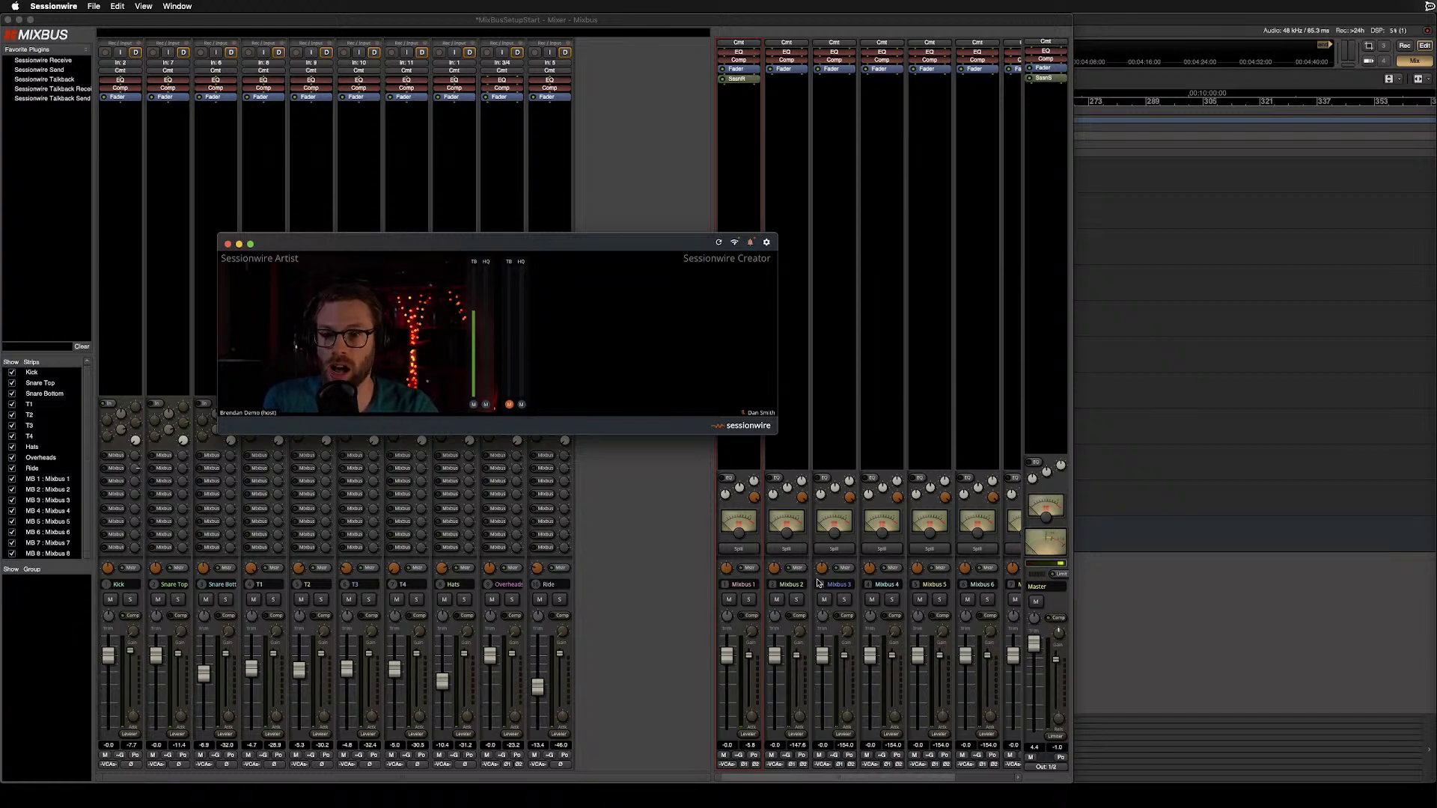
Delete the Sessionwire Receive plugin from the Mixbus 1 strip and move the Sessionwire window away from the channel strips.
double_click(739, 80)
right_click(739, 80)
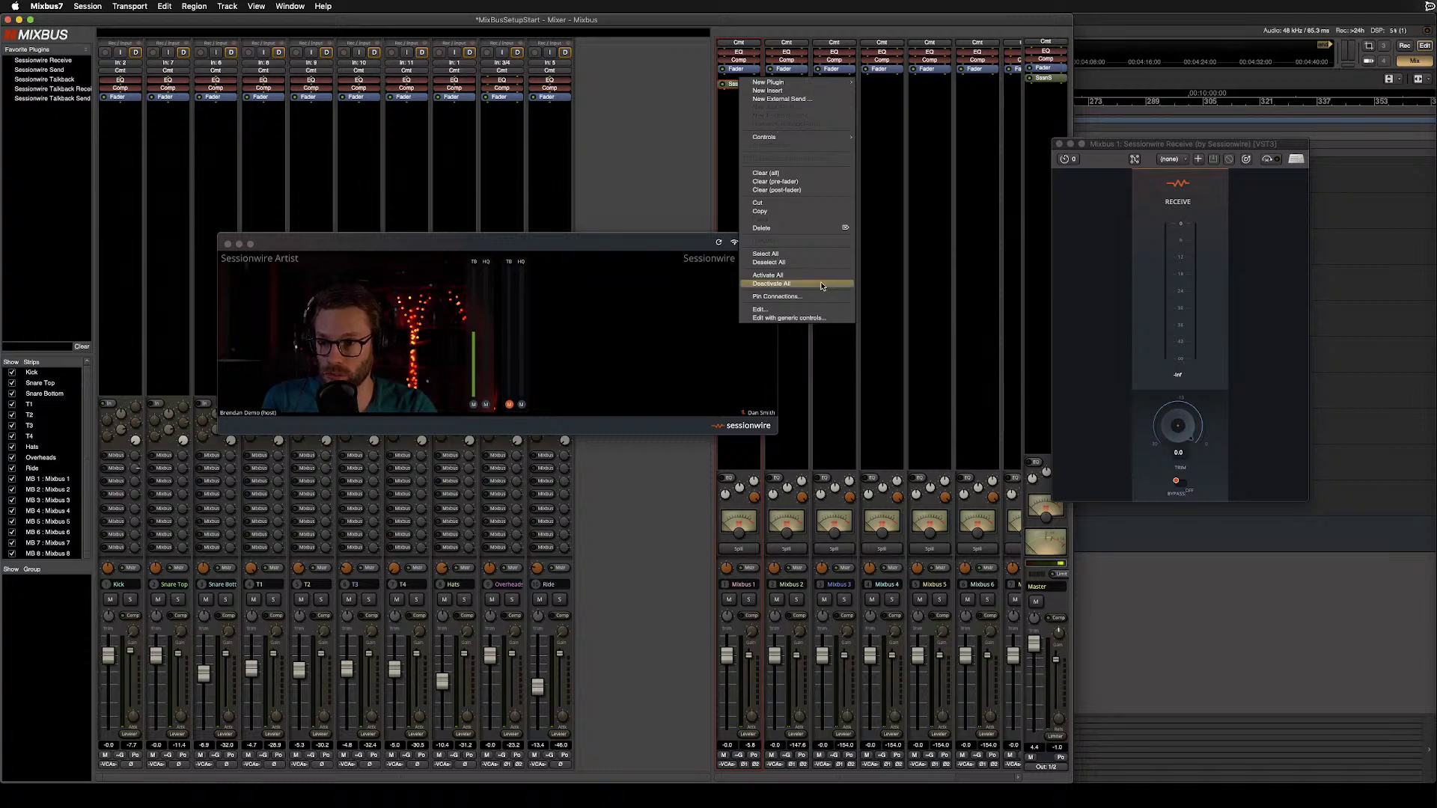
left_click(816, 227)
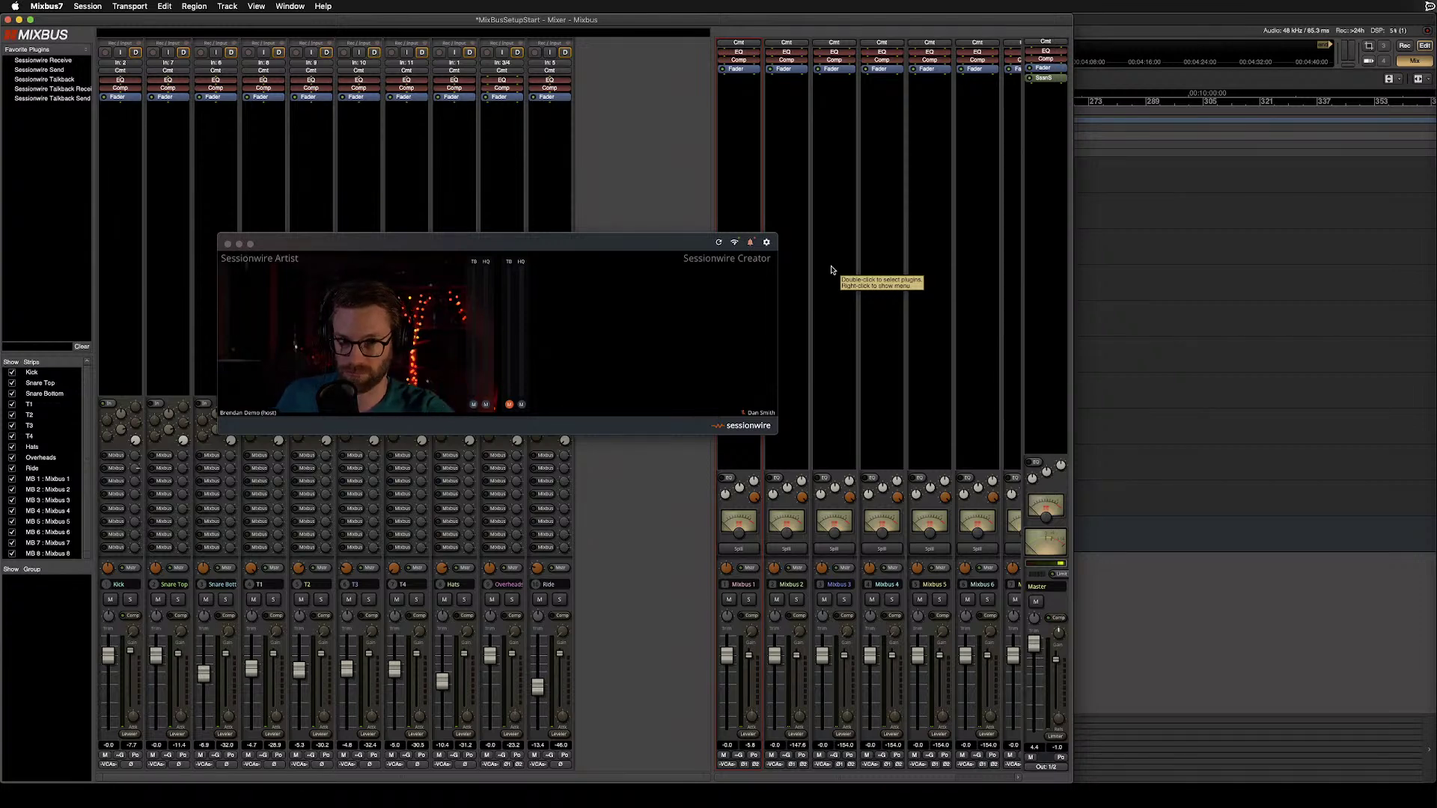
left_click_drag(660, 248, 1320, 175)
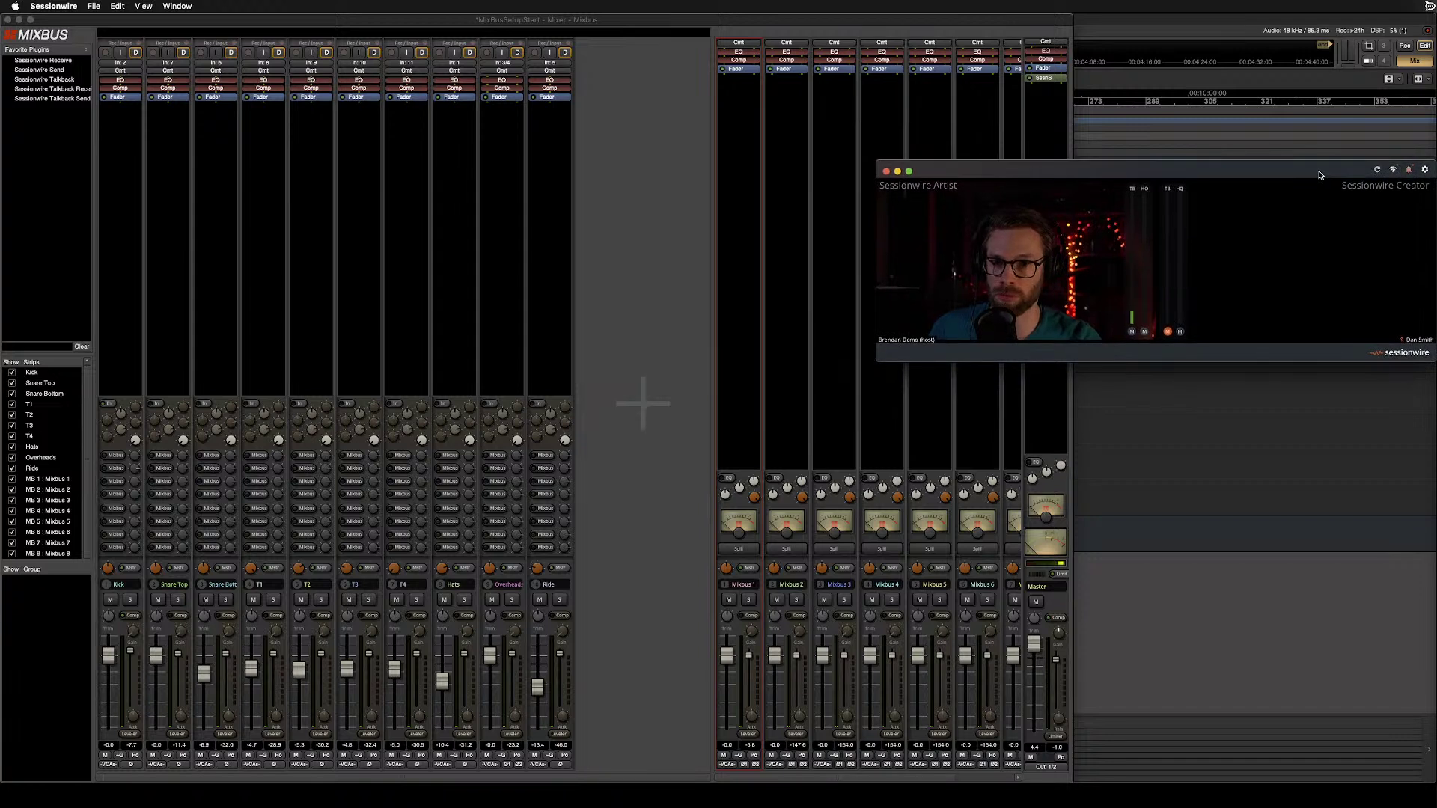